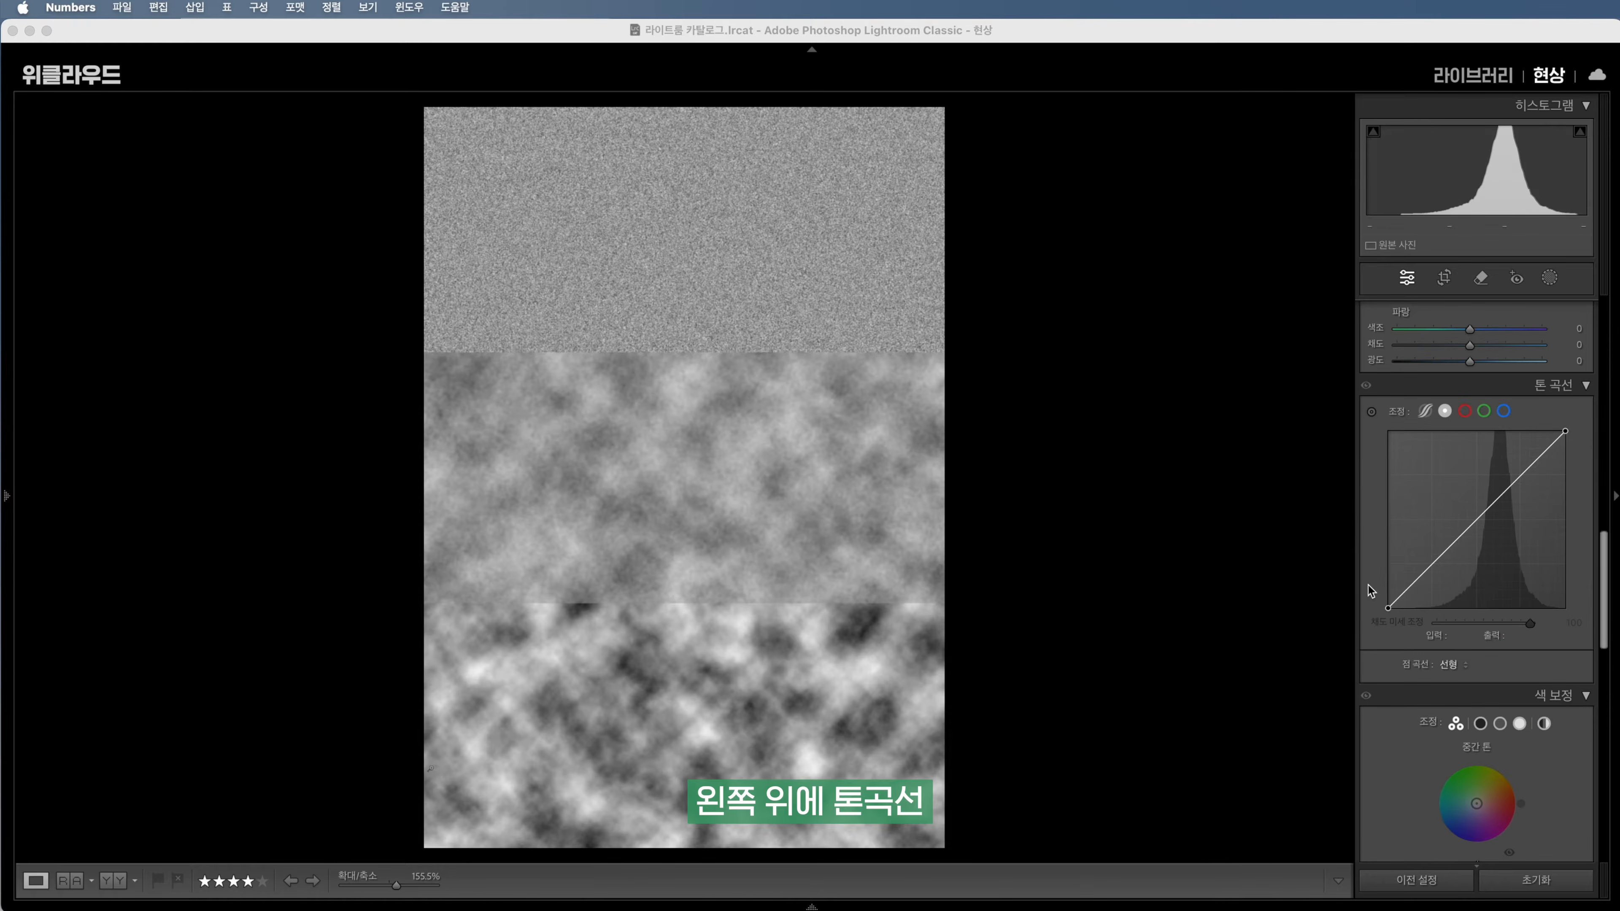
# Add highlight, shadow and midtone points to the point curve by sampling the noise image with the targeted adjustment tool, the midtone at 154
pyautogui.click(1371, 414)
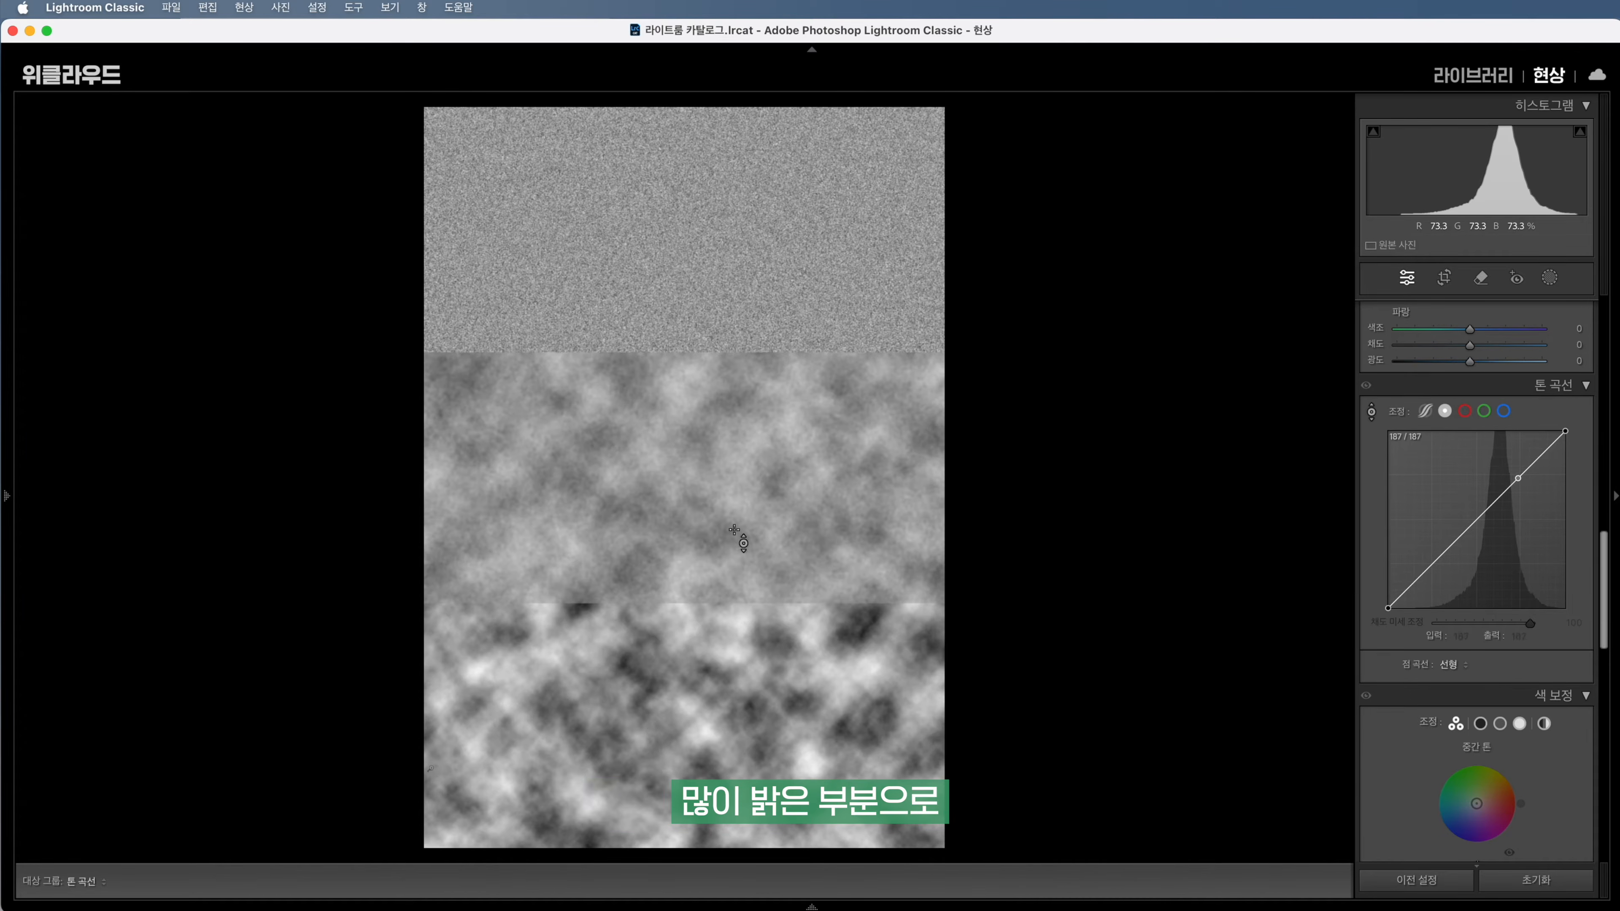
pyautogui.click(738, 622)
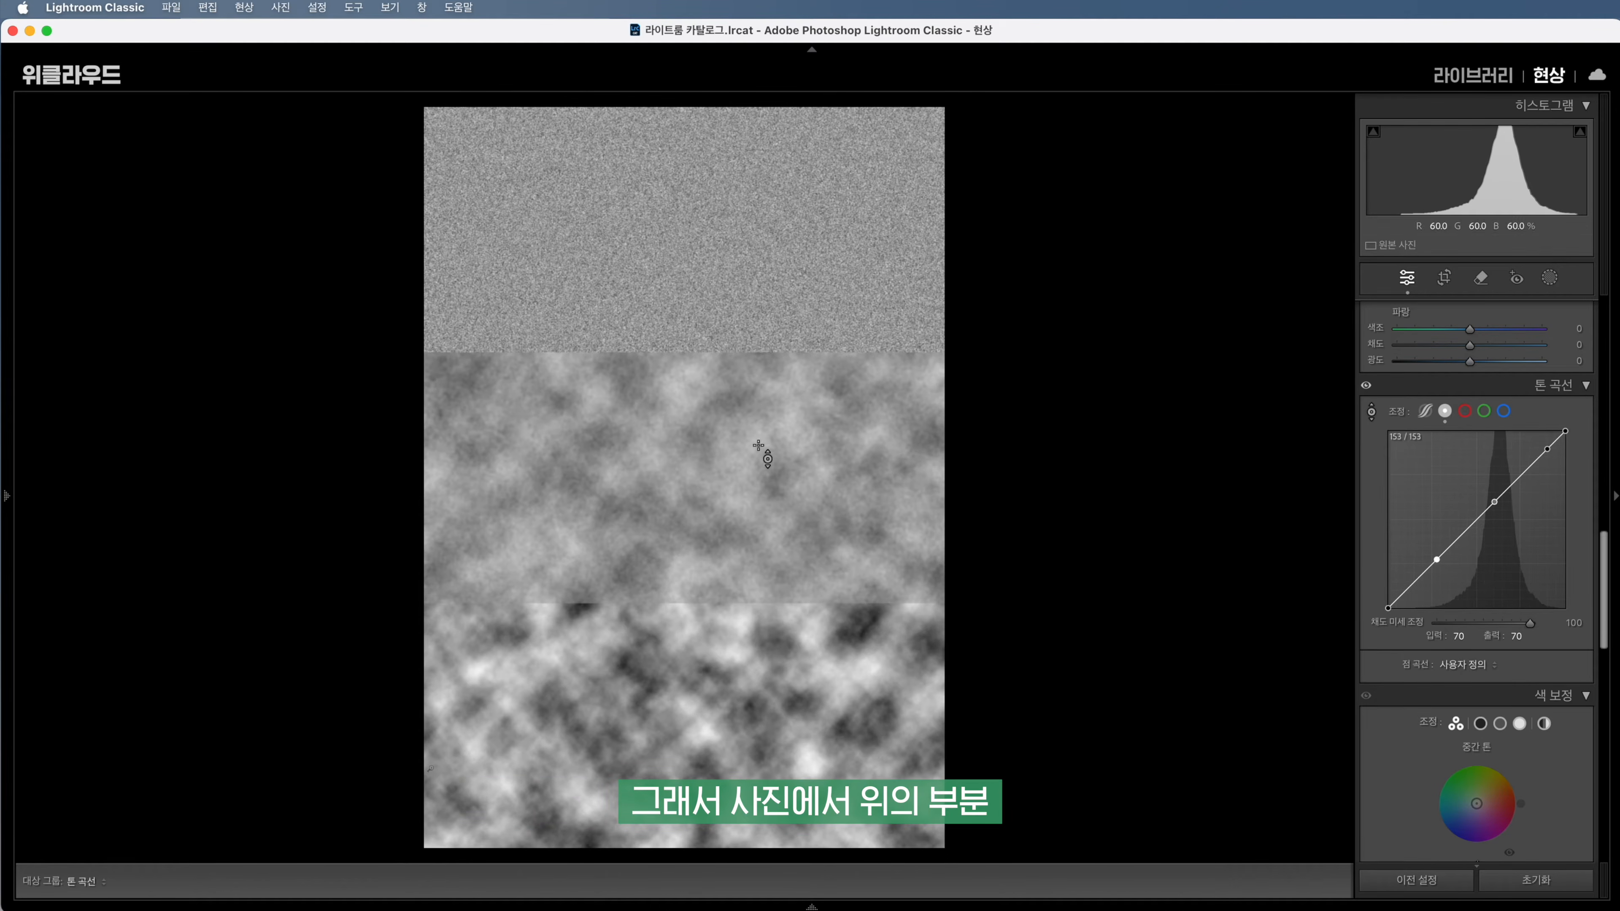
pyautogui.click(701, 262)
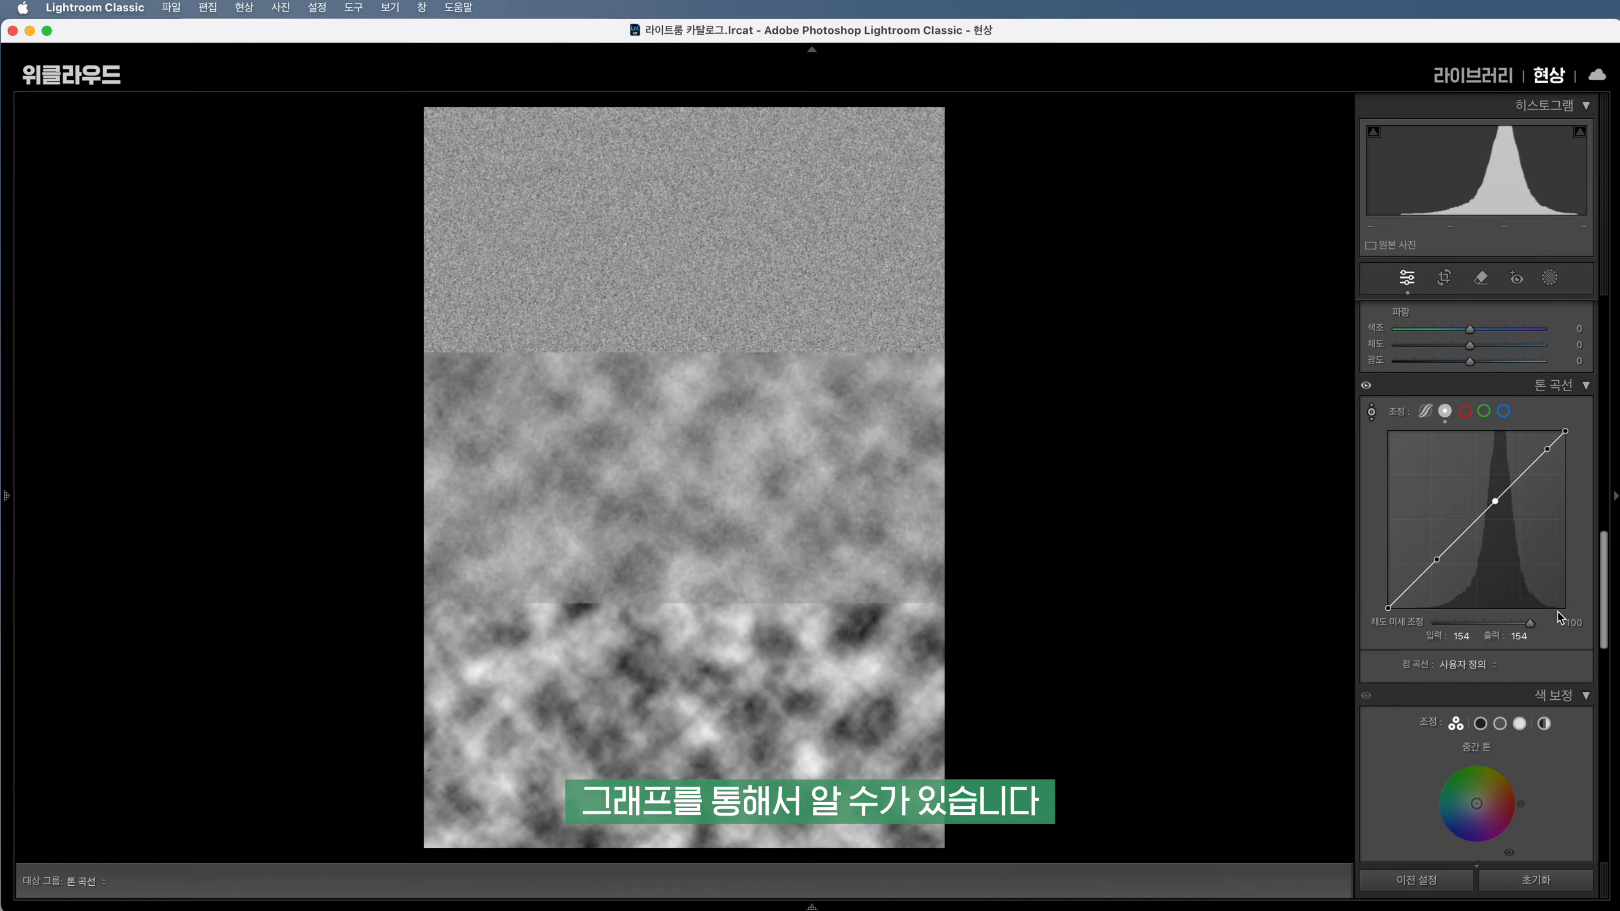
# Try Texture at -100 on the noise image to check its effect on the histogram, and reset it to 0
pyautogui.scroll(5, 1523, 612)
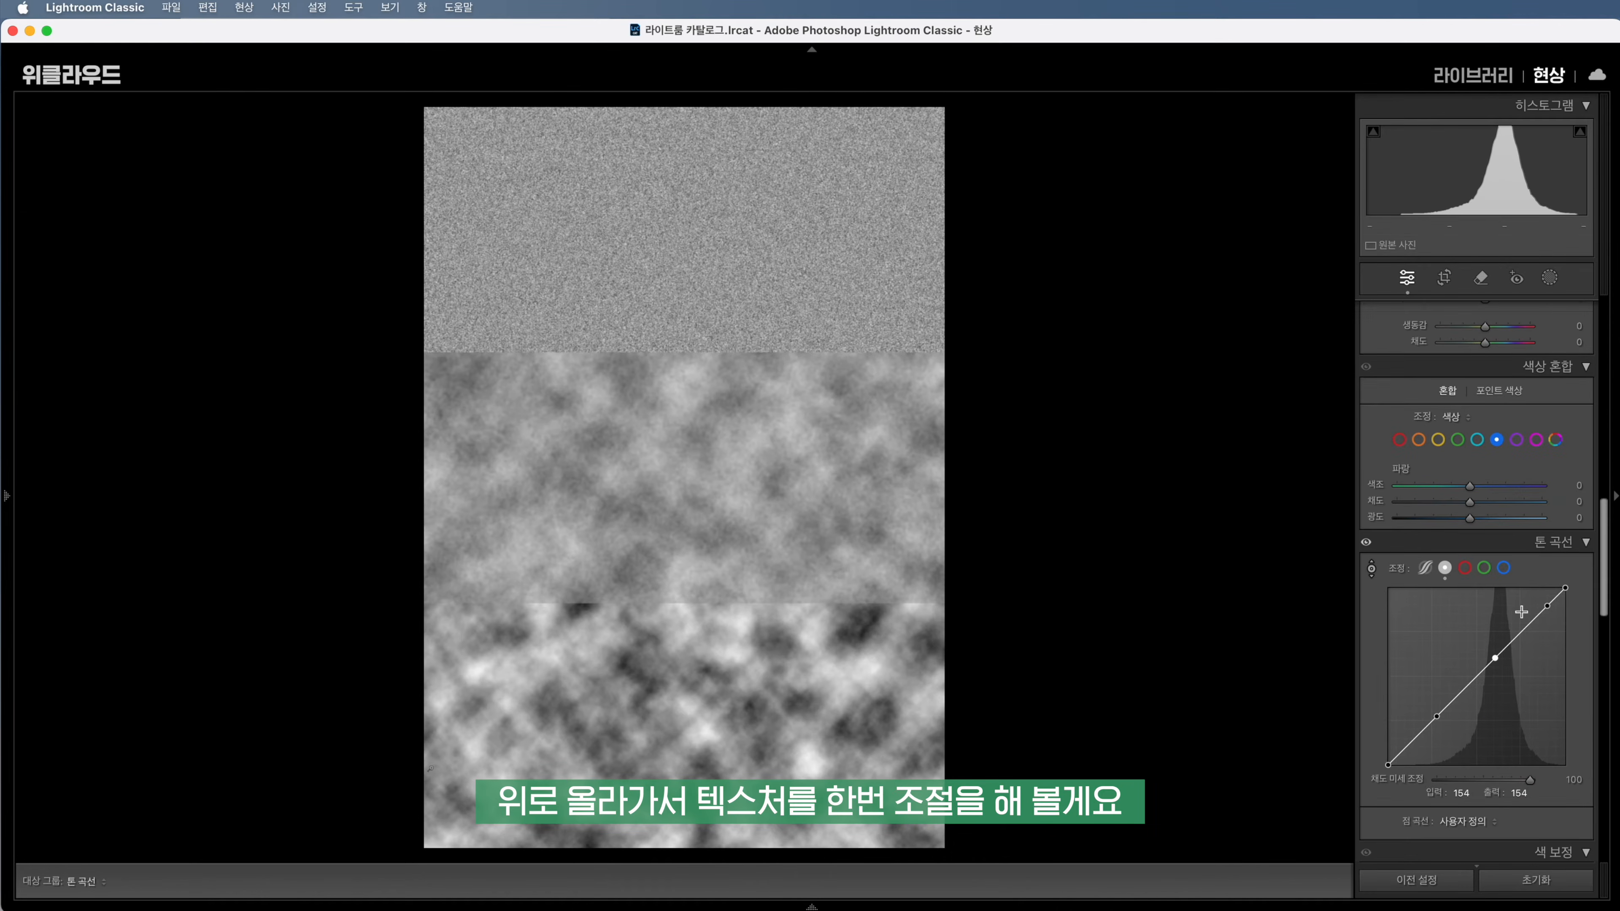
pyautogui.scroll(3, 1521, 611)
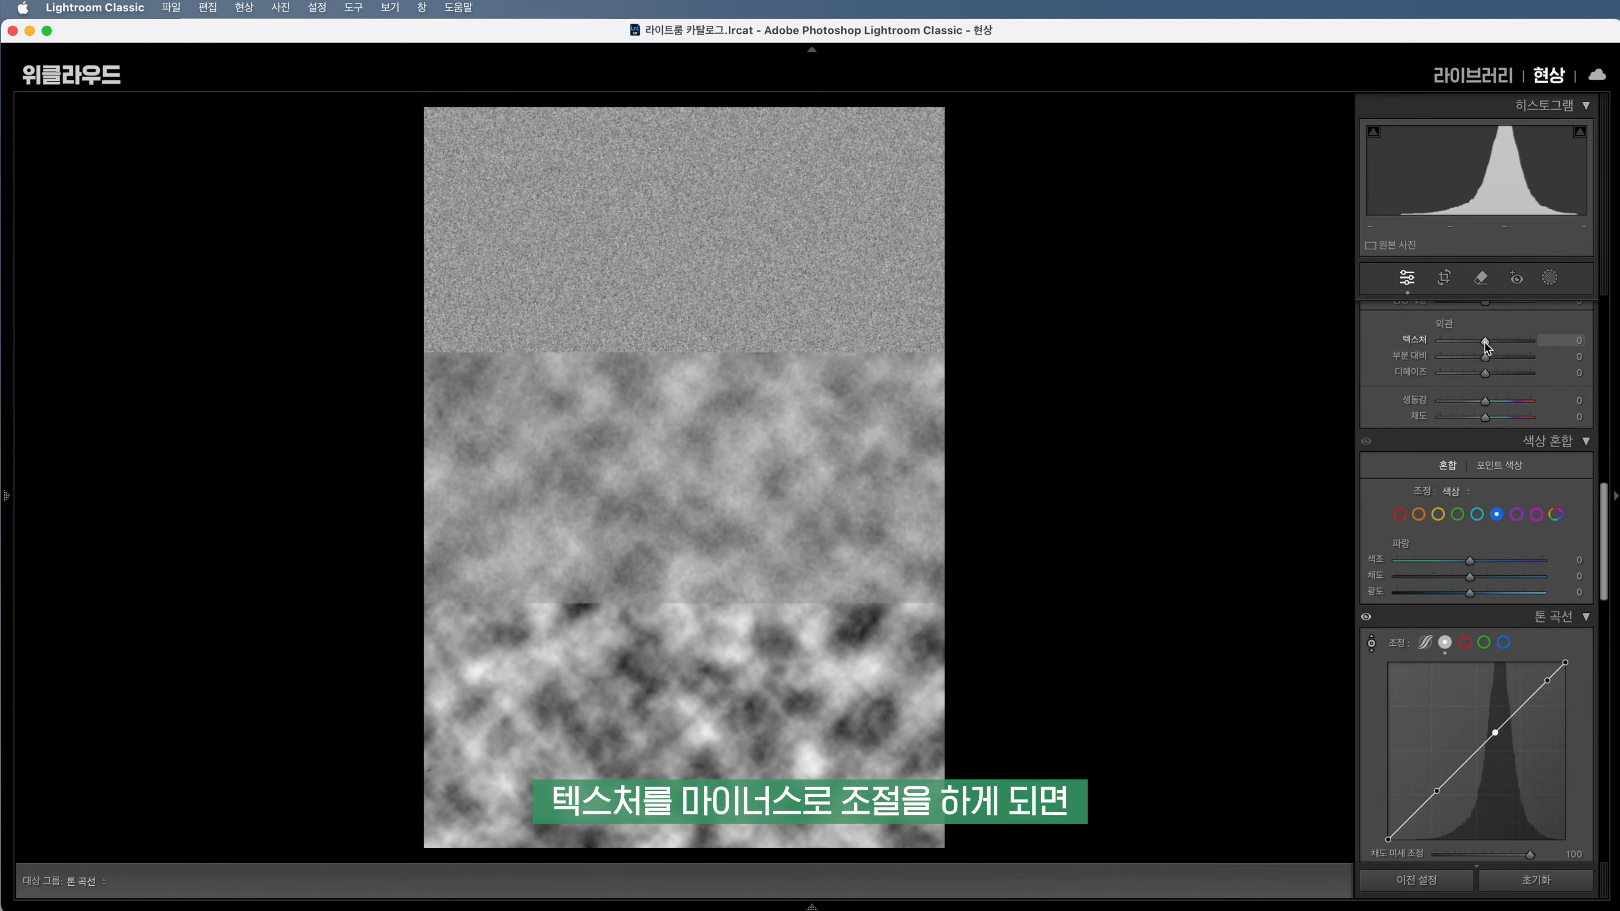
pyautogui.moveTo(1484, 342); pyautogui.dragTo(1439, 341)
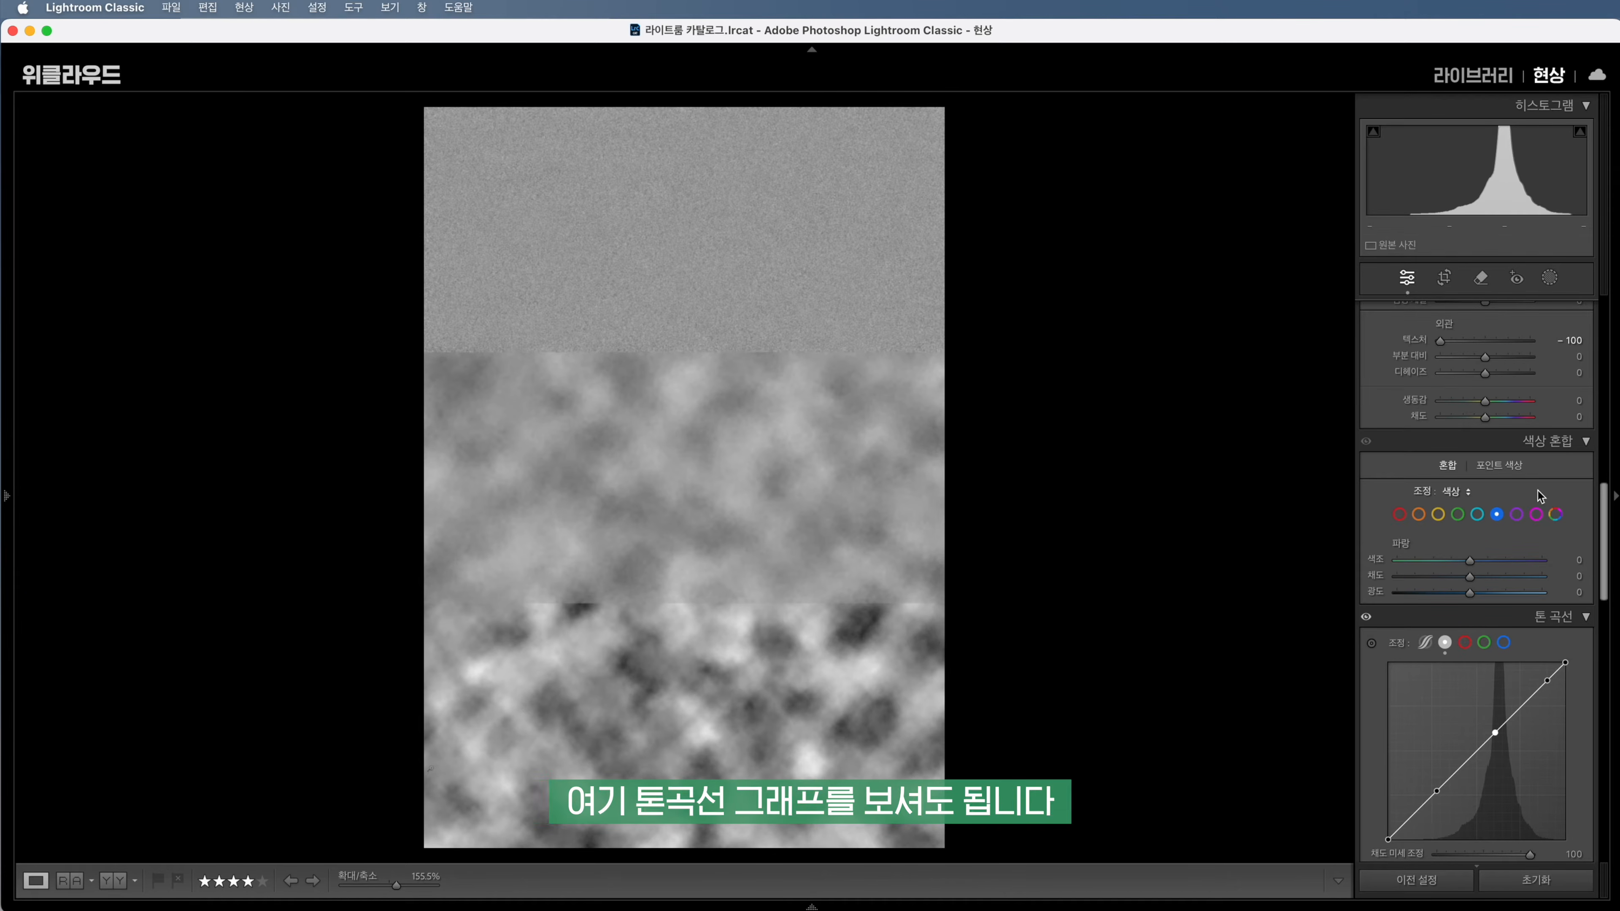
pyautogui.moveTo(1473, 344); pyautogui.dragTo(1414, 341)
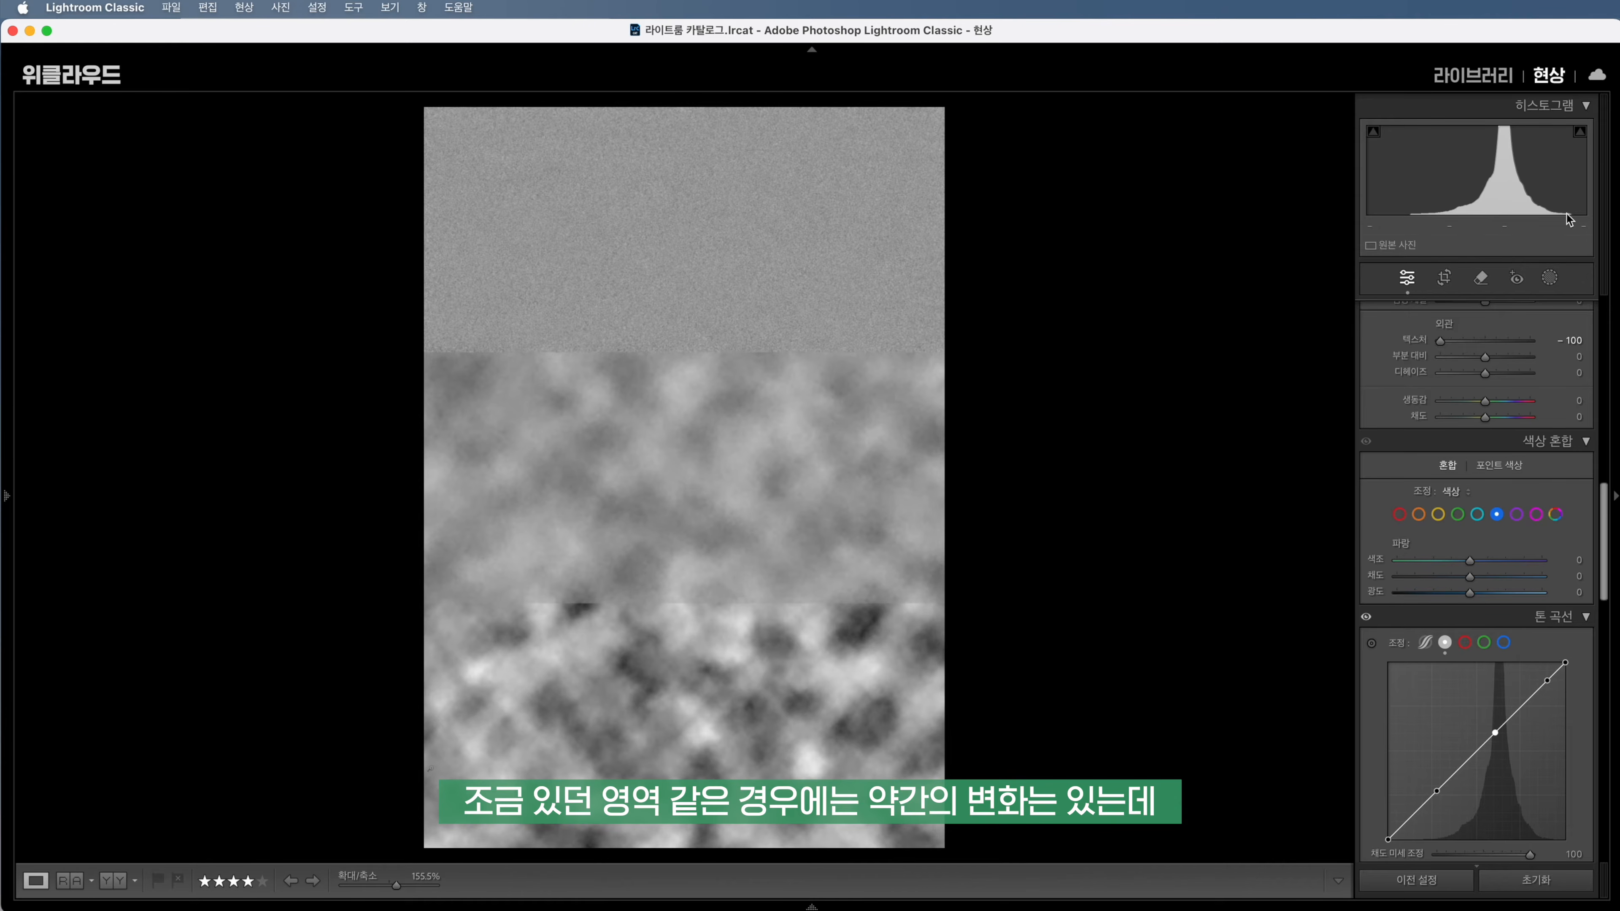
pyautogui.moveTo(1440, 341)
pyautogui.mouseDown()
pyautogui.moveTo(1486, 346)
pyautogui.moveTo(1437, 348)
pyautogui.mouseUp()
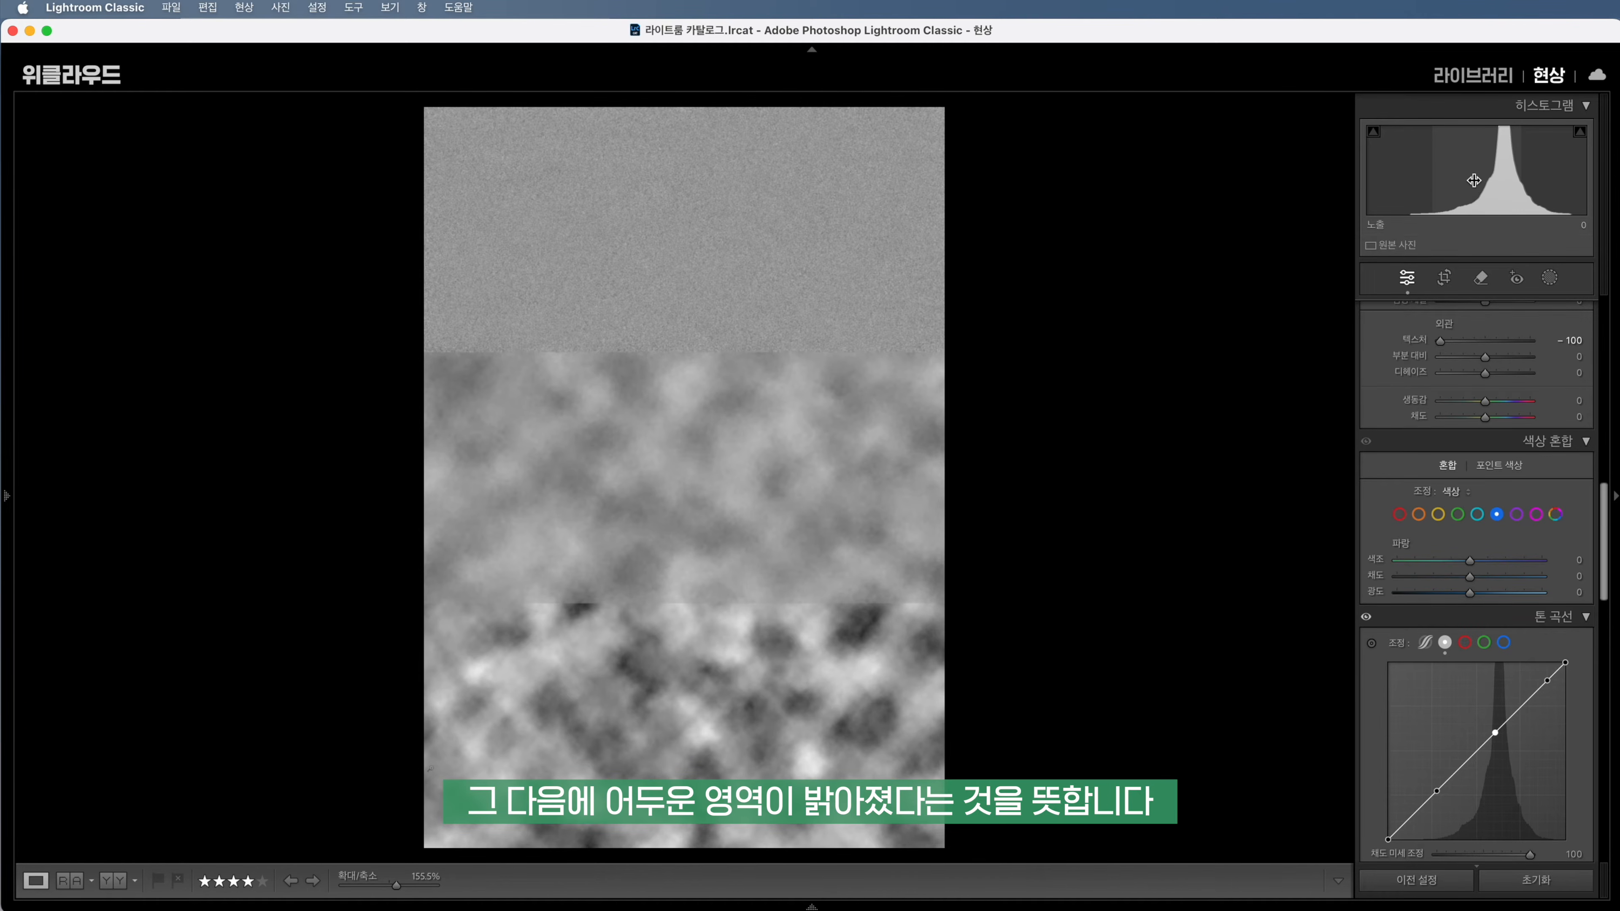
pyautogui.click(1448, 342)
pyautogui.doubleClick(1451, 345)
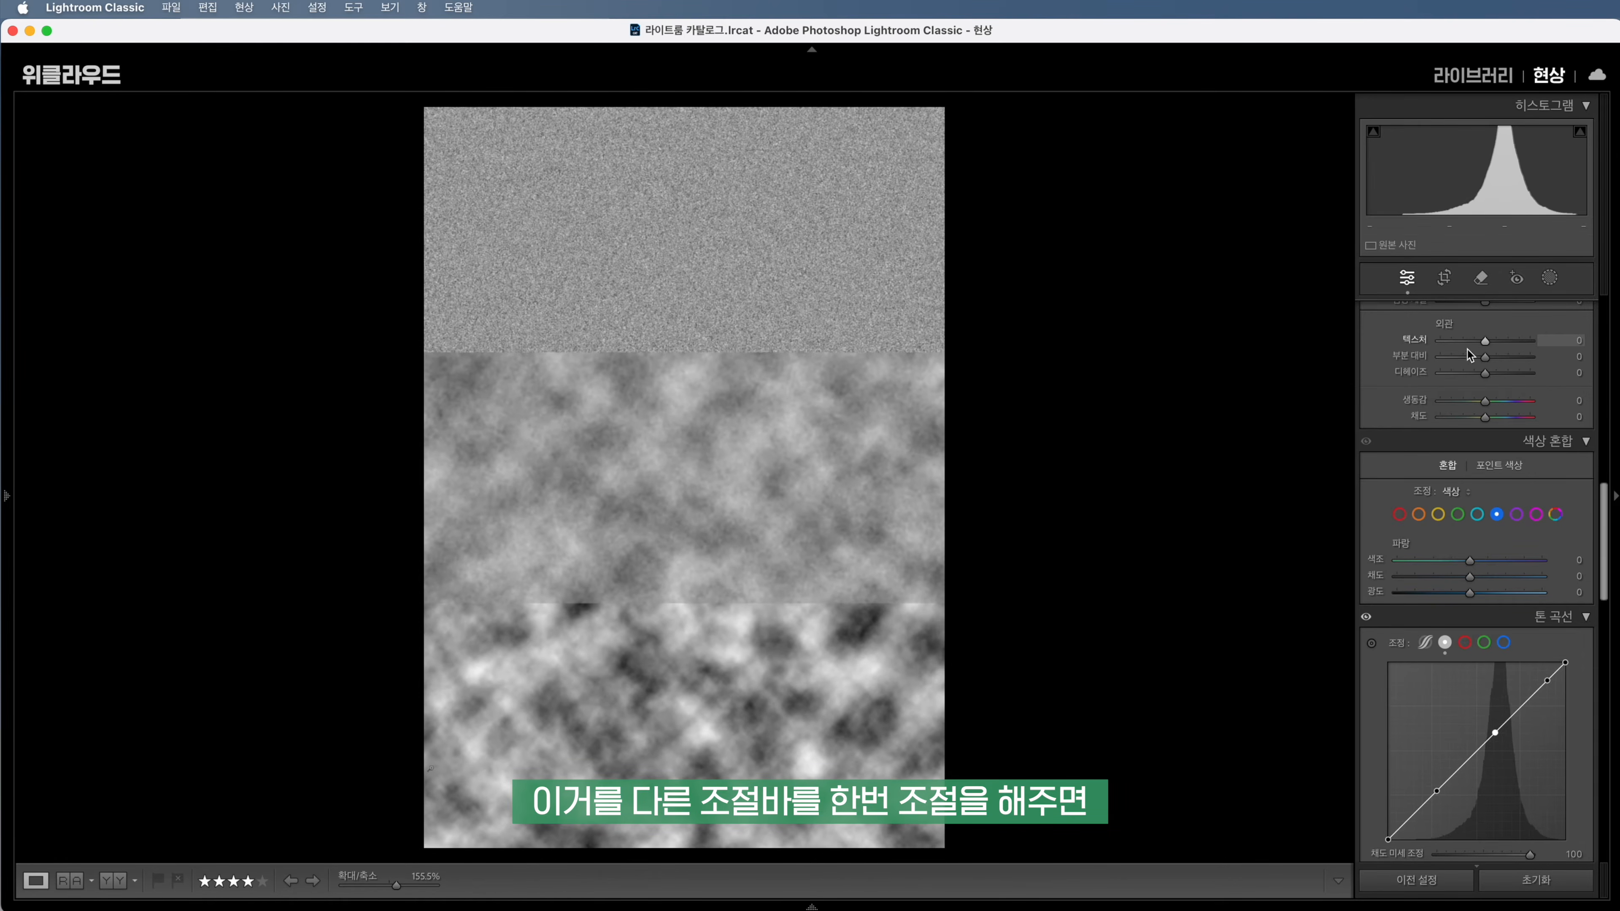
# Try Highlights at -100 and Shadows at +100 one at a time, resetting each to 0
pyautogui.scroll(5, 1498, 409)
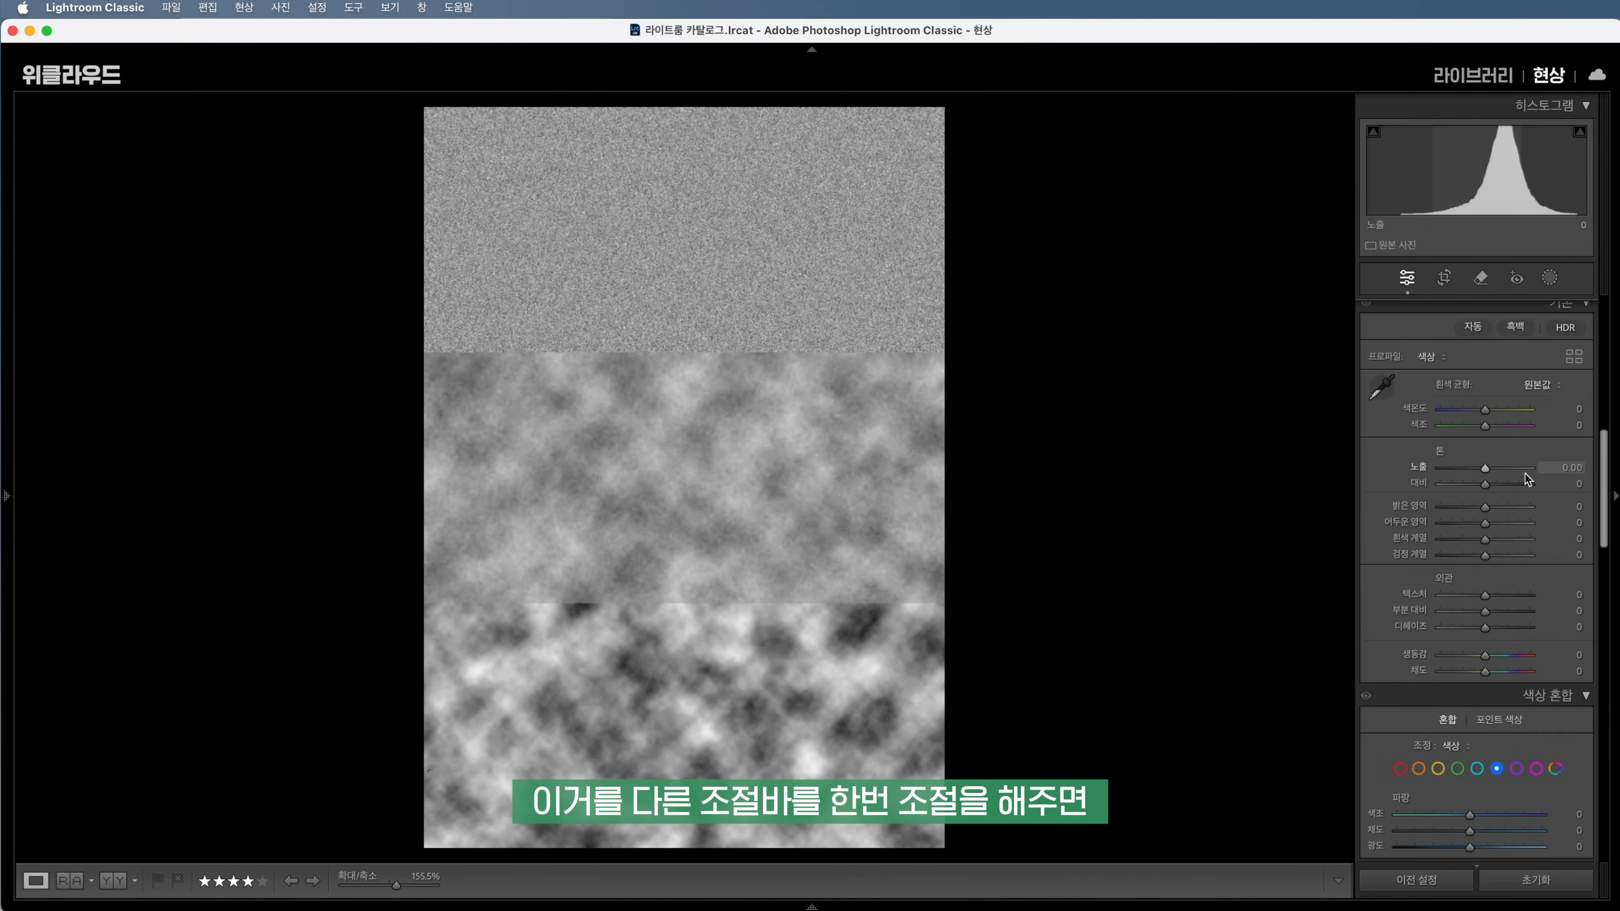
pyautogui.scroll(1, 1423, 446)
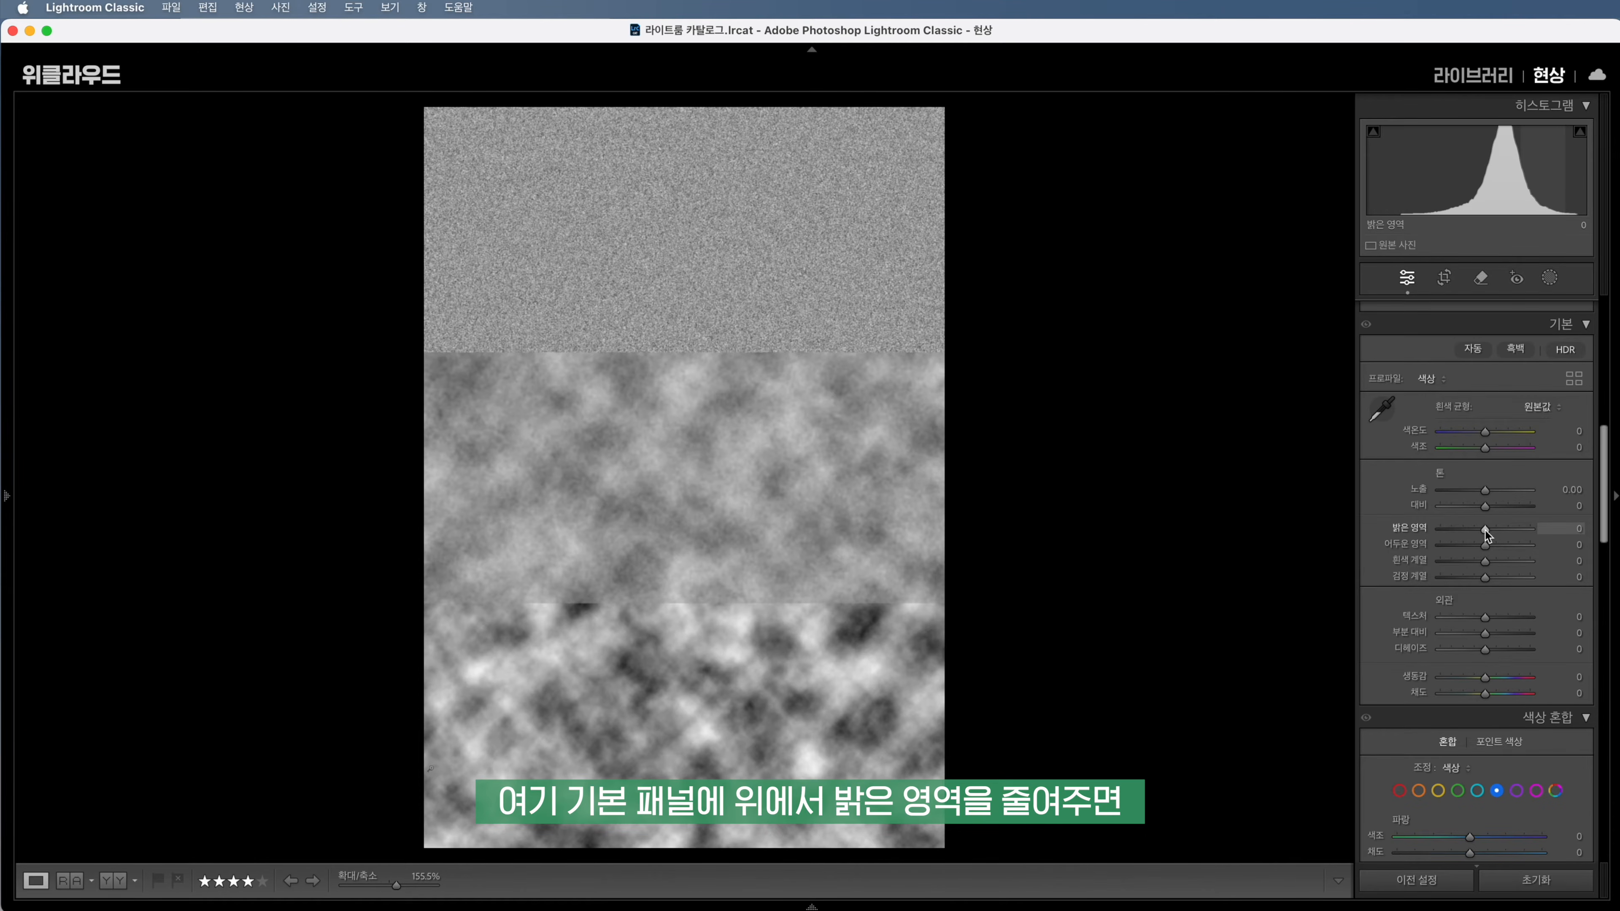
pyautogui.moveTo(1486, 527); pyautogui.dragTo(1438, 530)
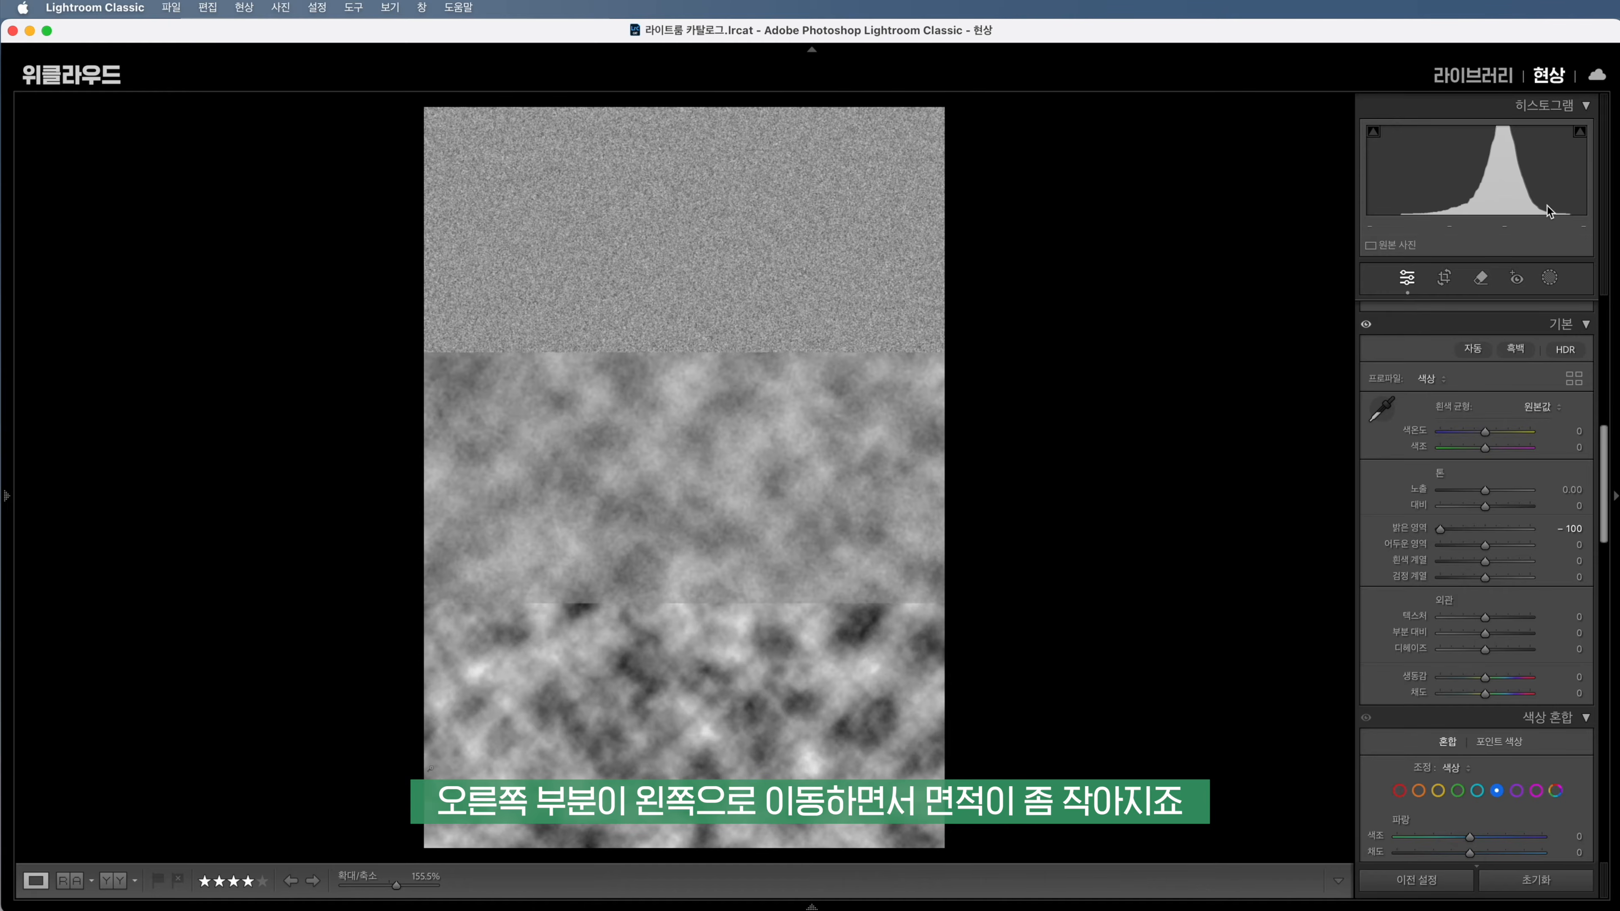
pyautogui.moveTo(1440, 529); pyautogui.dragTo(1398, 535)
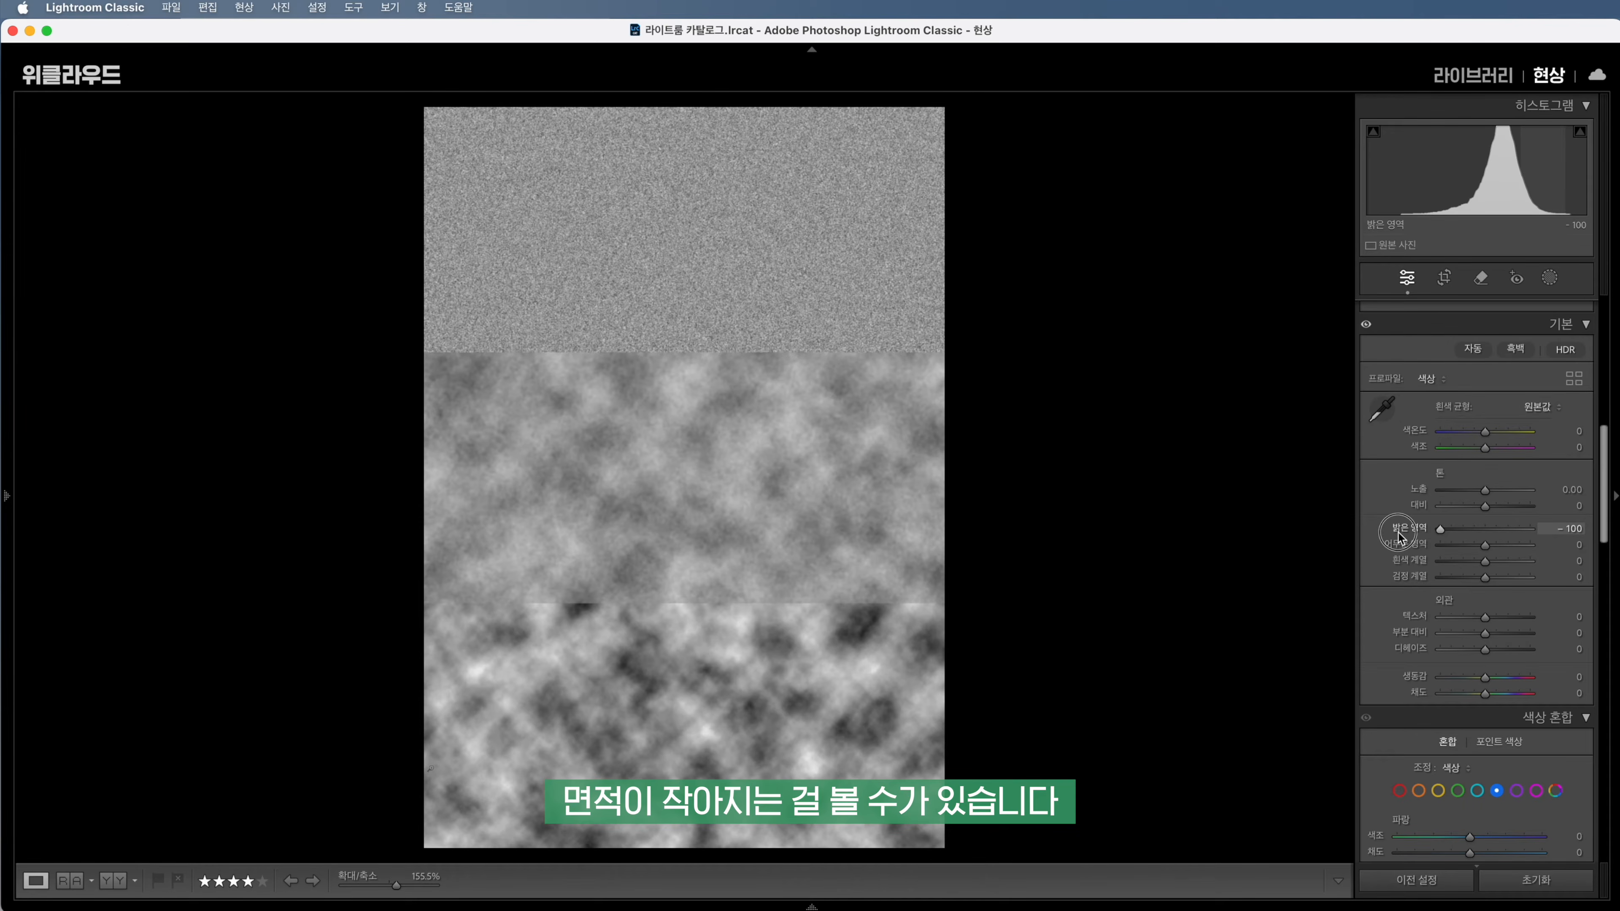
pyautogui.doubleClick(1398, 535)
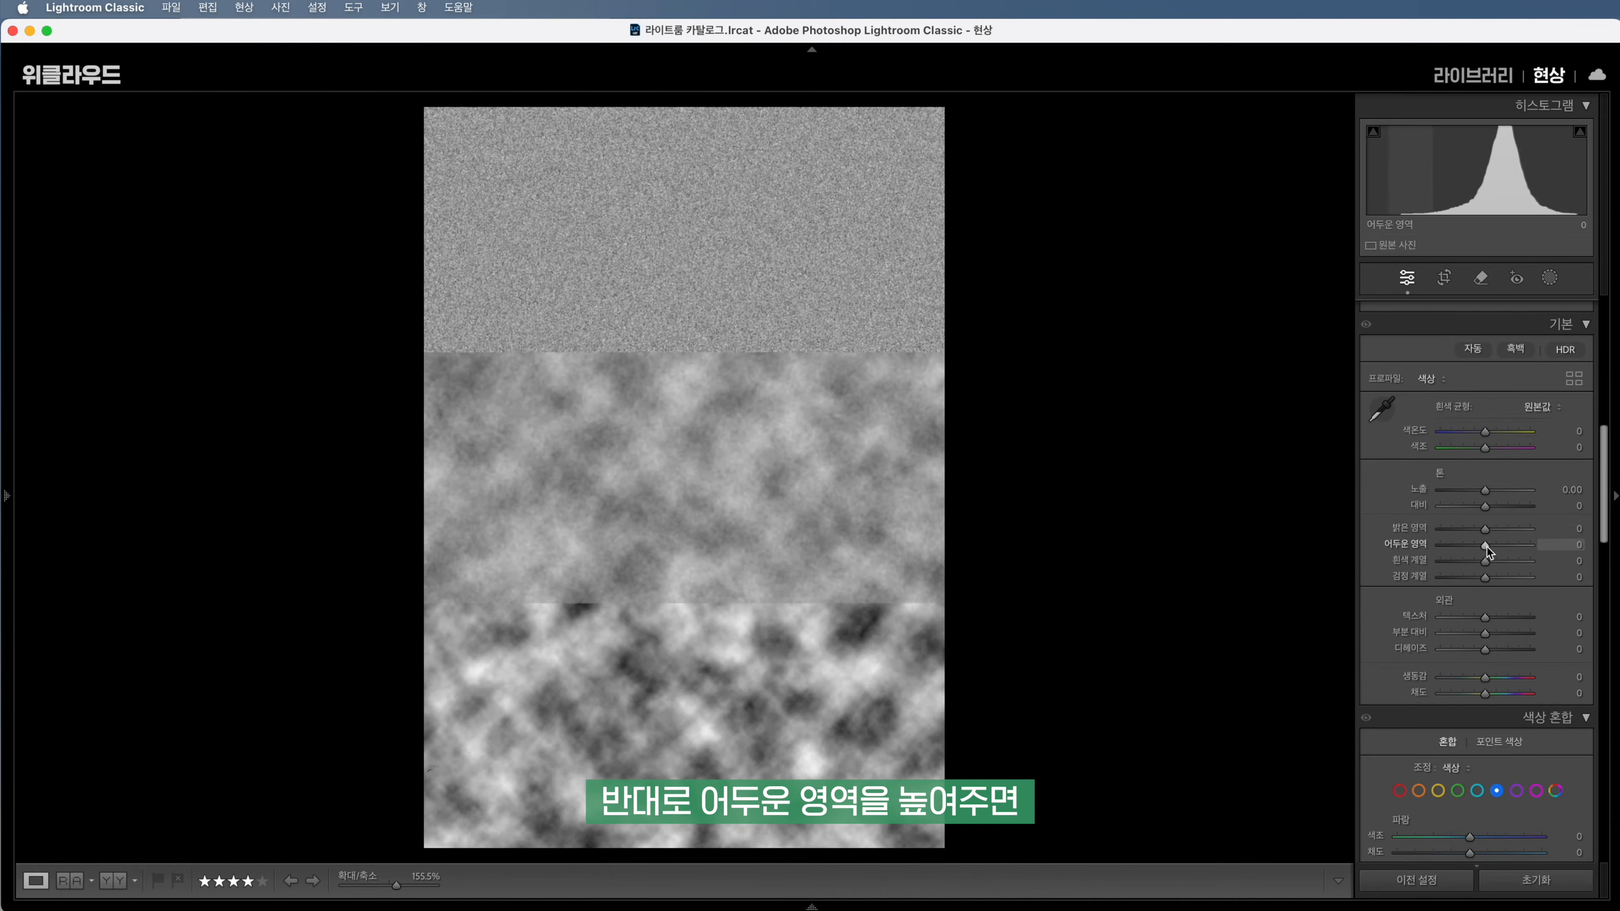
pyautogui.moveTo(1485, 545); pyautogui.dragTo(1534, 546)
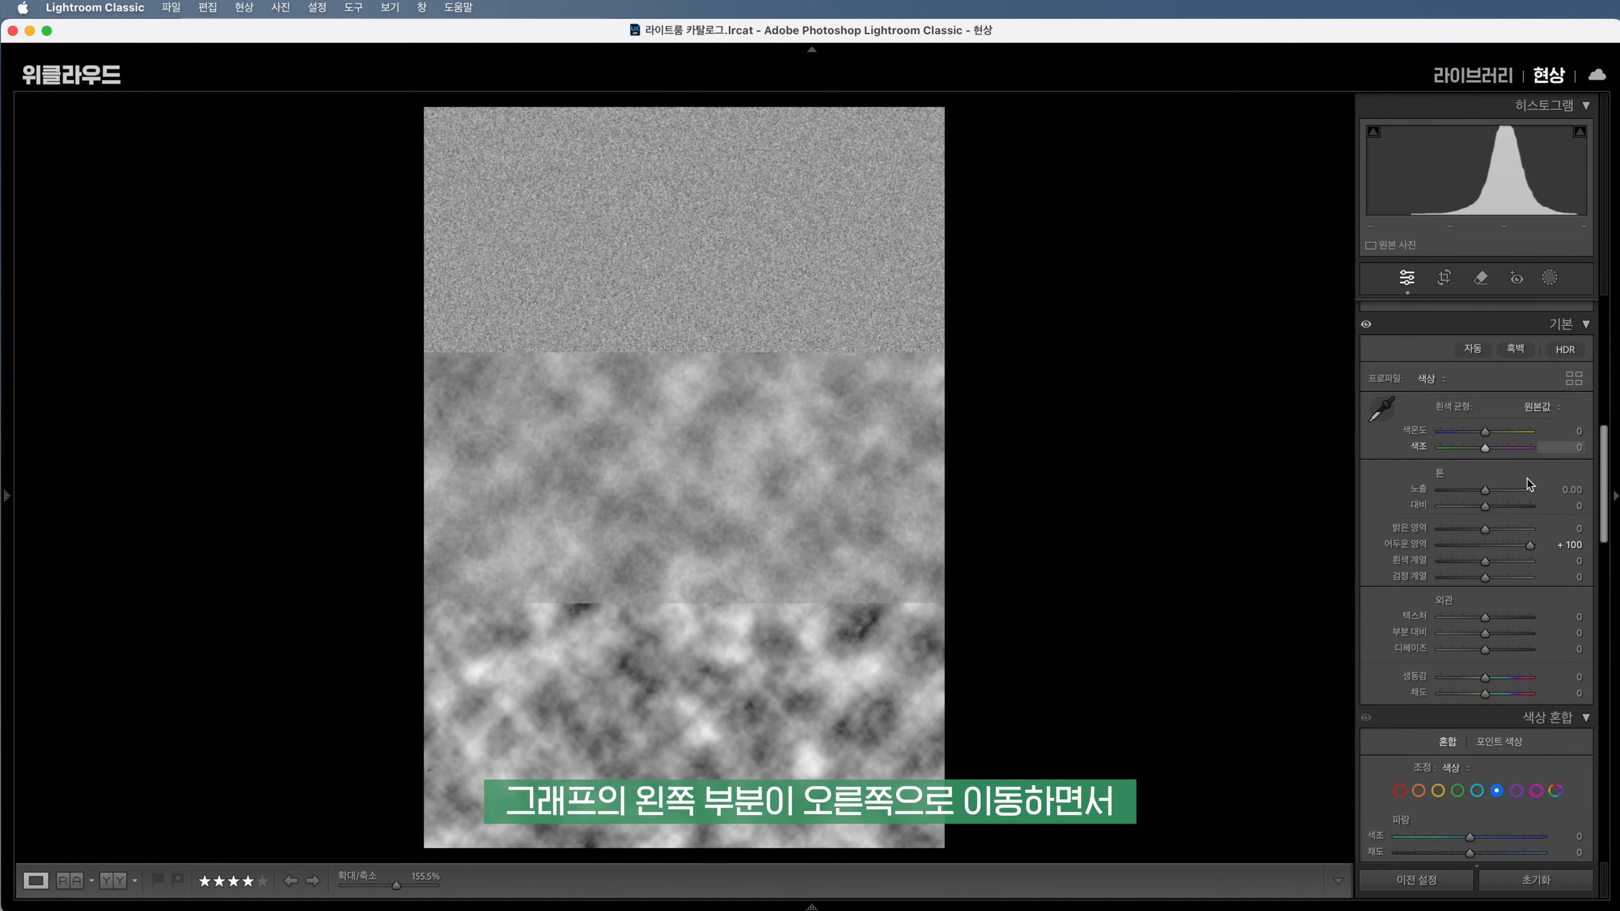
pyautogui.doubleClick(1529, 546)
# Repeat the Texture test by lowering it to -100, resetting it to 0 and lowering it once more
pyautogui.scroll(-3, 1524, 613)
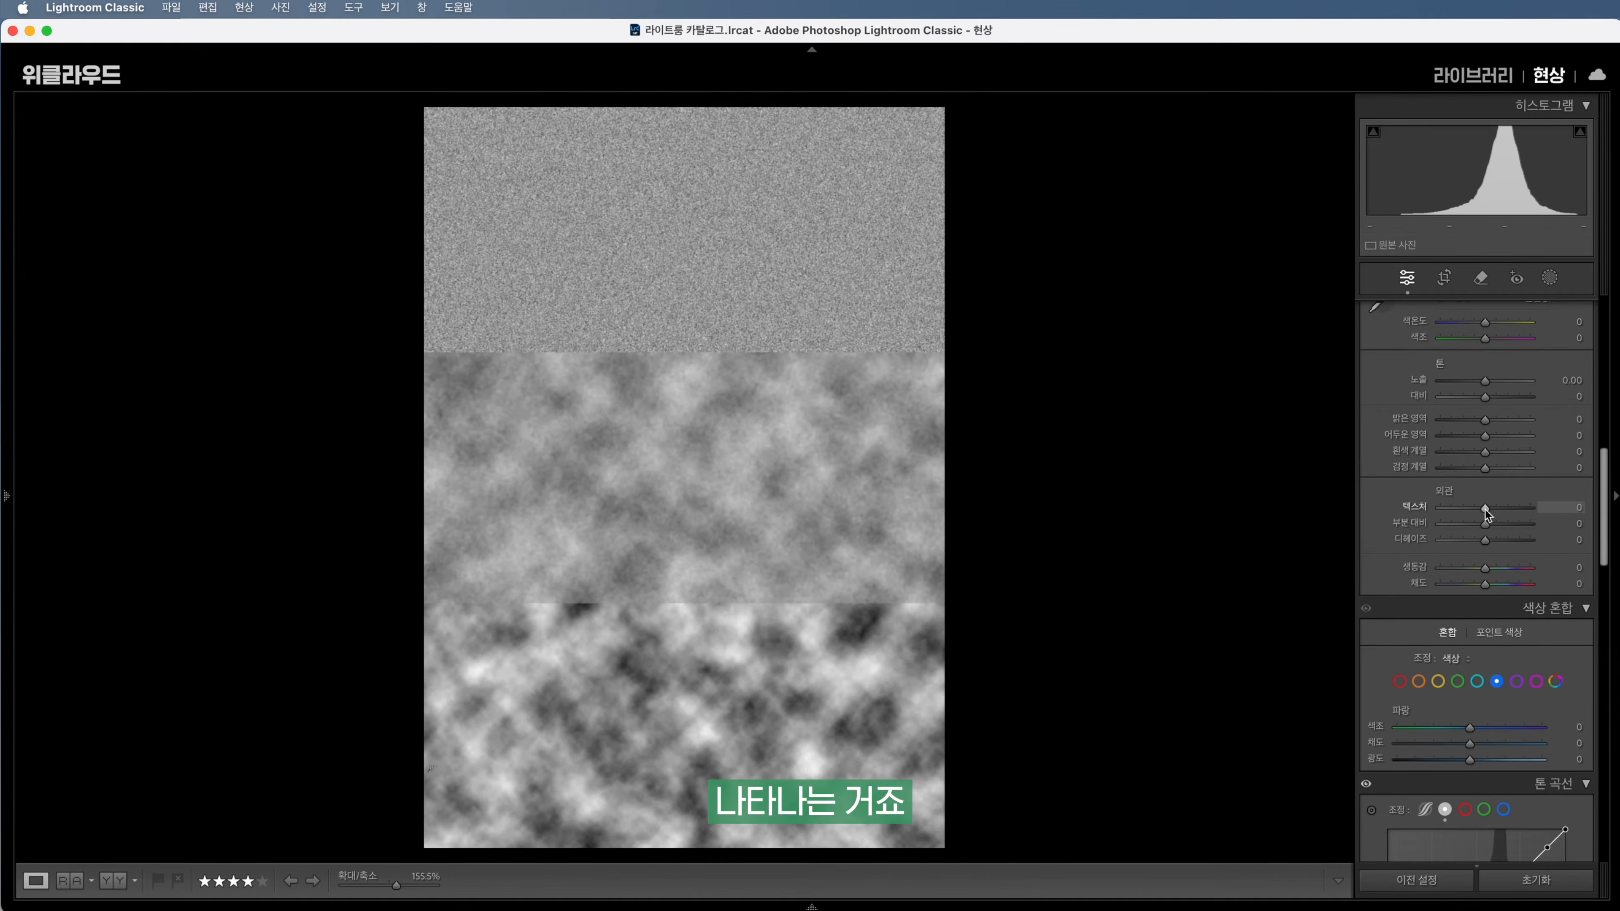
pyautogui.moveTo(1484, 510); pyautogui.dragTo(1437, 510)
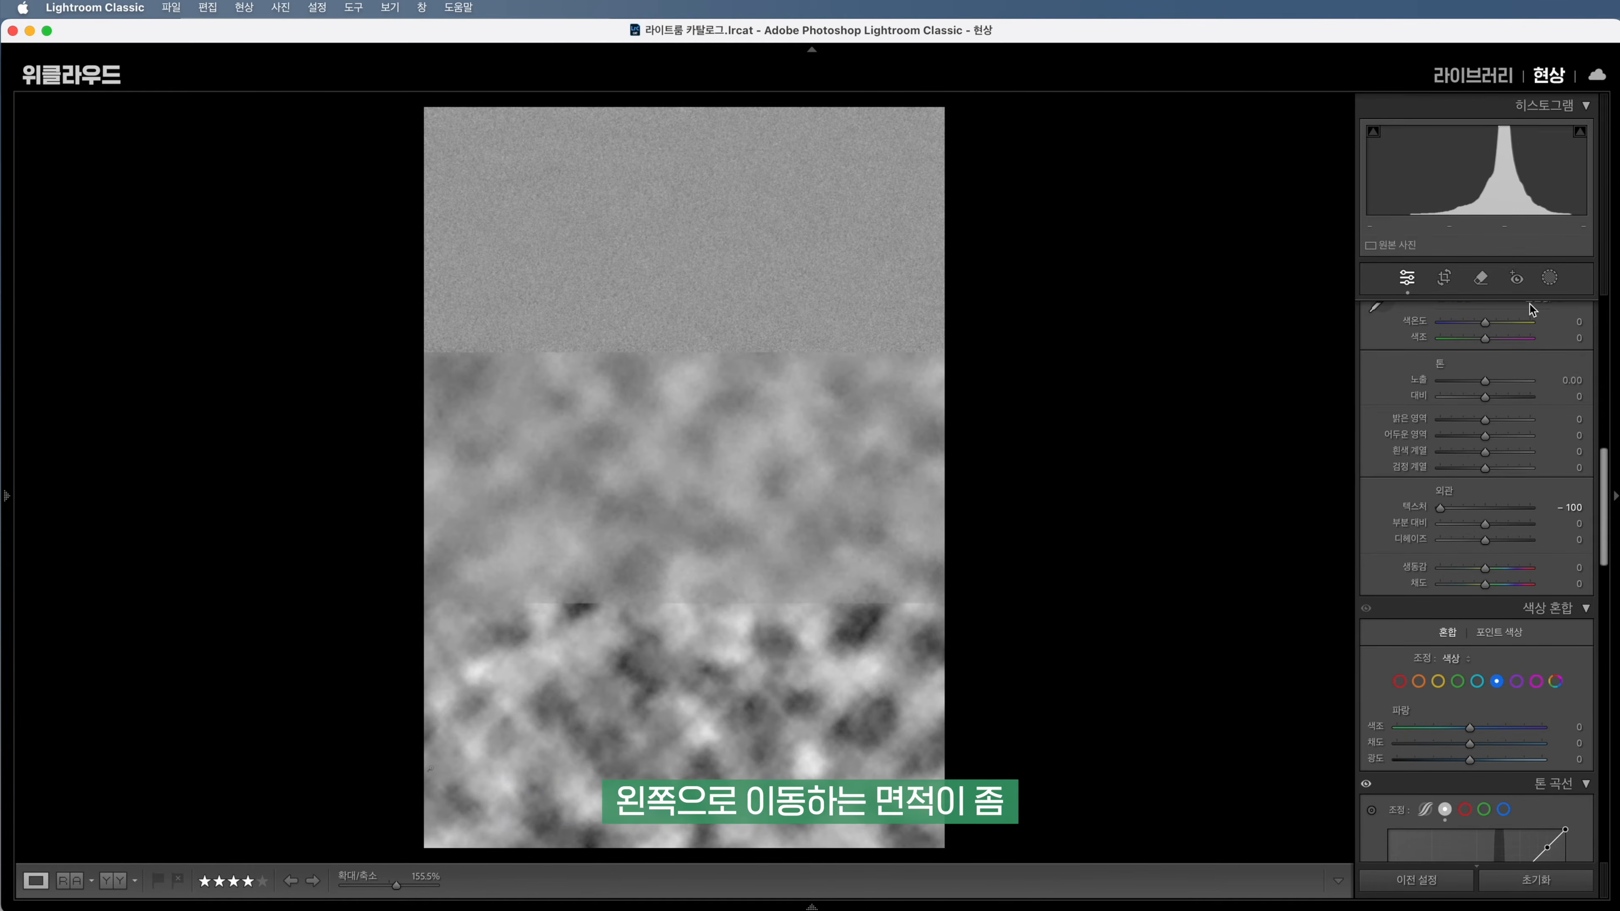
pyautogui.click(1617, 387)
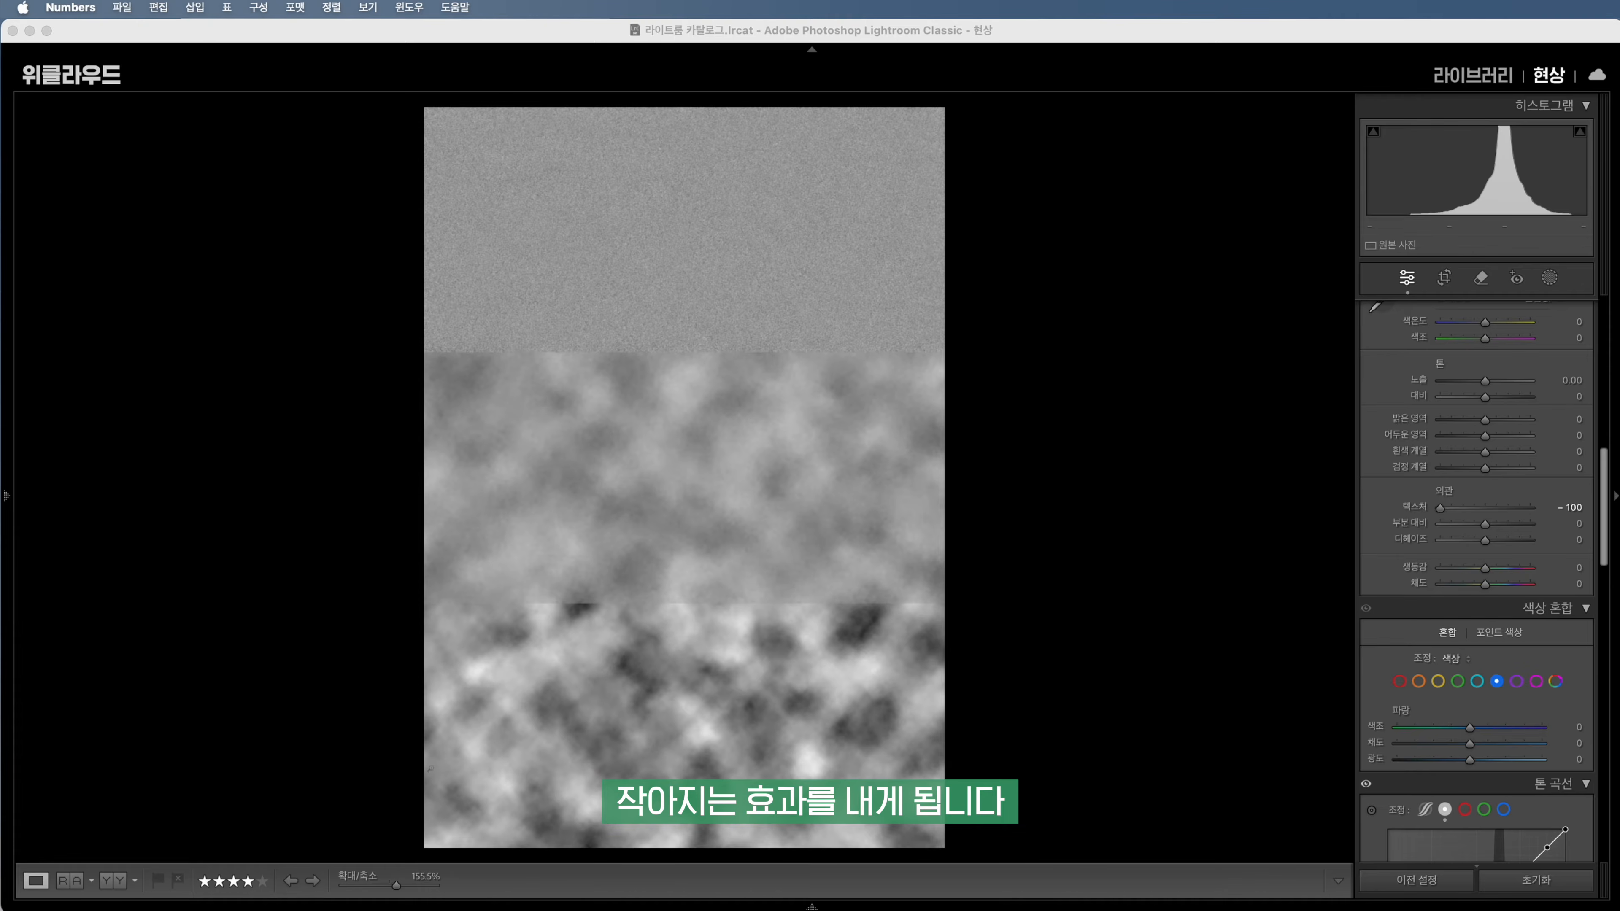
pyautogui.moveTo(1439, 508); pyautogui.dragTo(1352, 510)
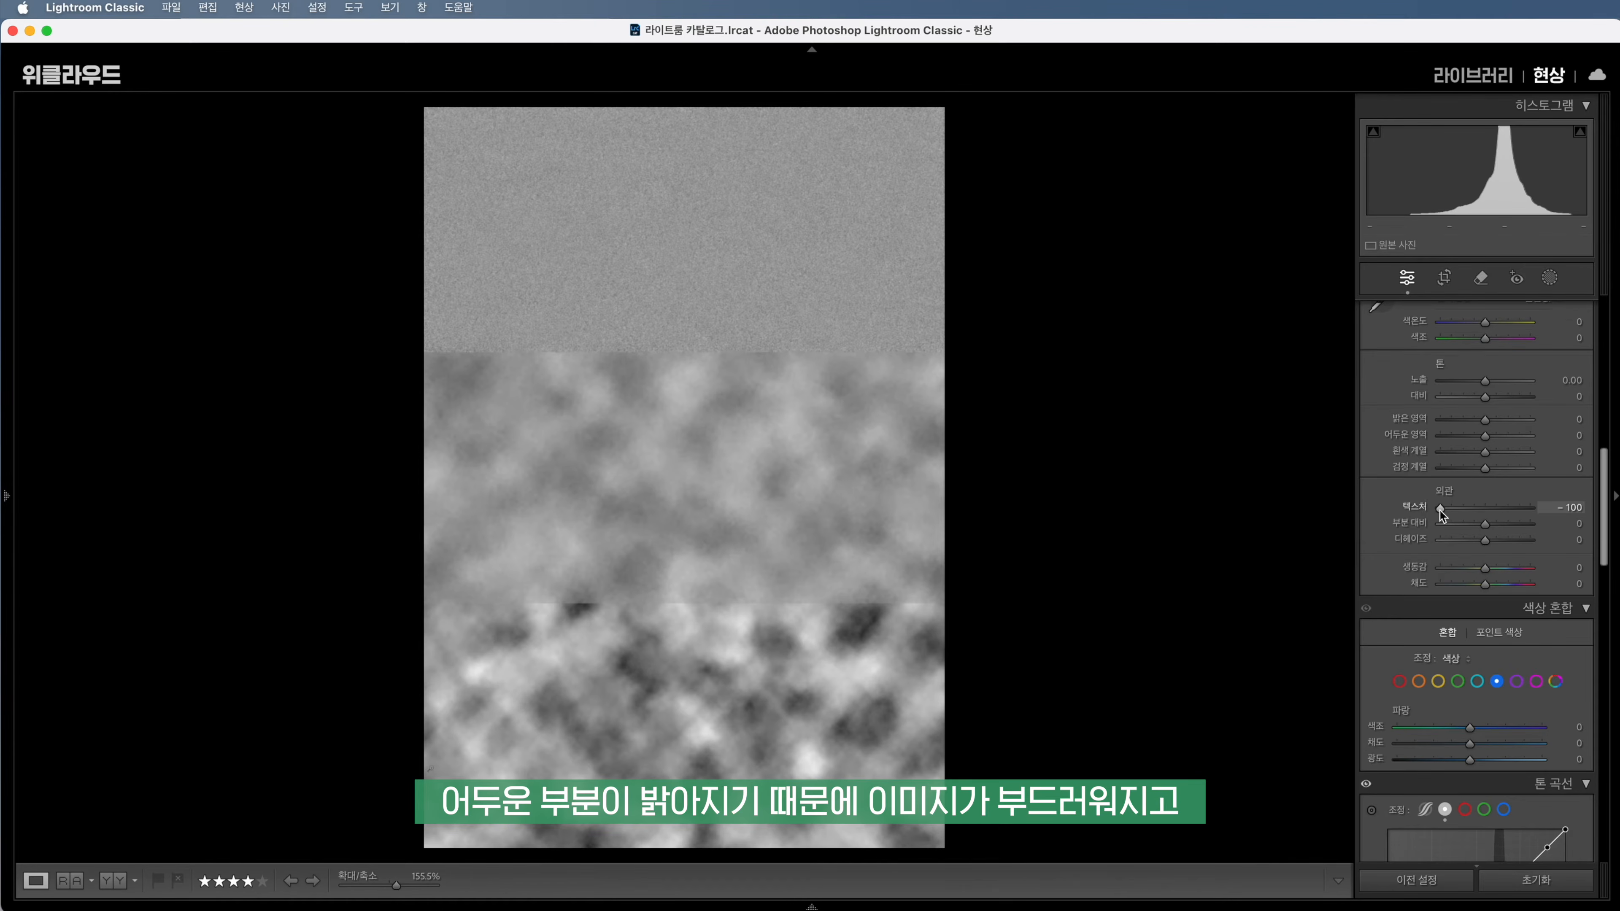
pyautogui.moveTo(1440, 508)
pyautogui.mouseDown()
pyautogui.moveTo(1486, 510)
pyautogui.moveTo(1423, 515)
pyautogui.mouseUp()
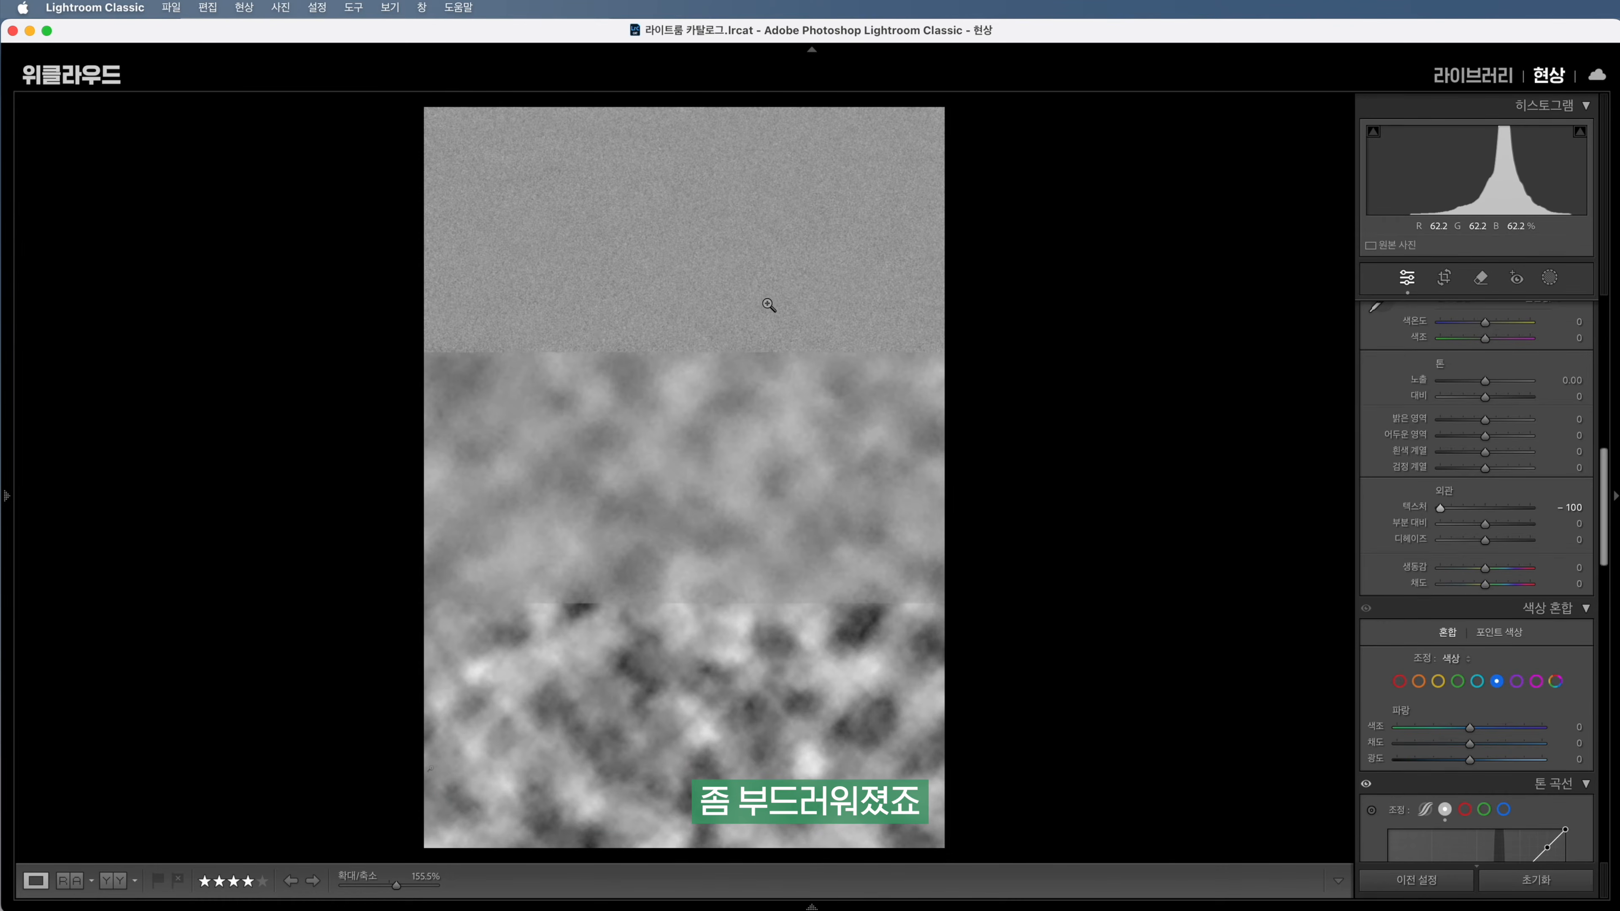
pyautogui.doubleClick(1441, 509)
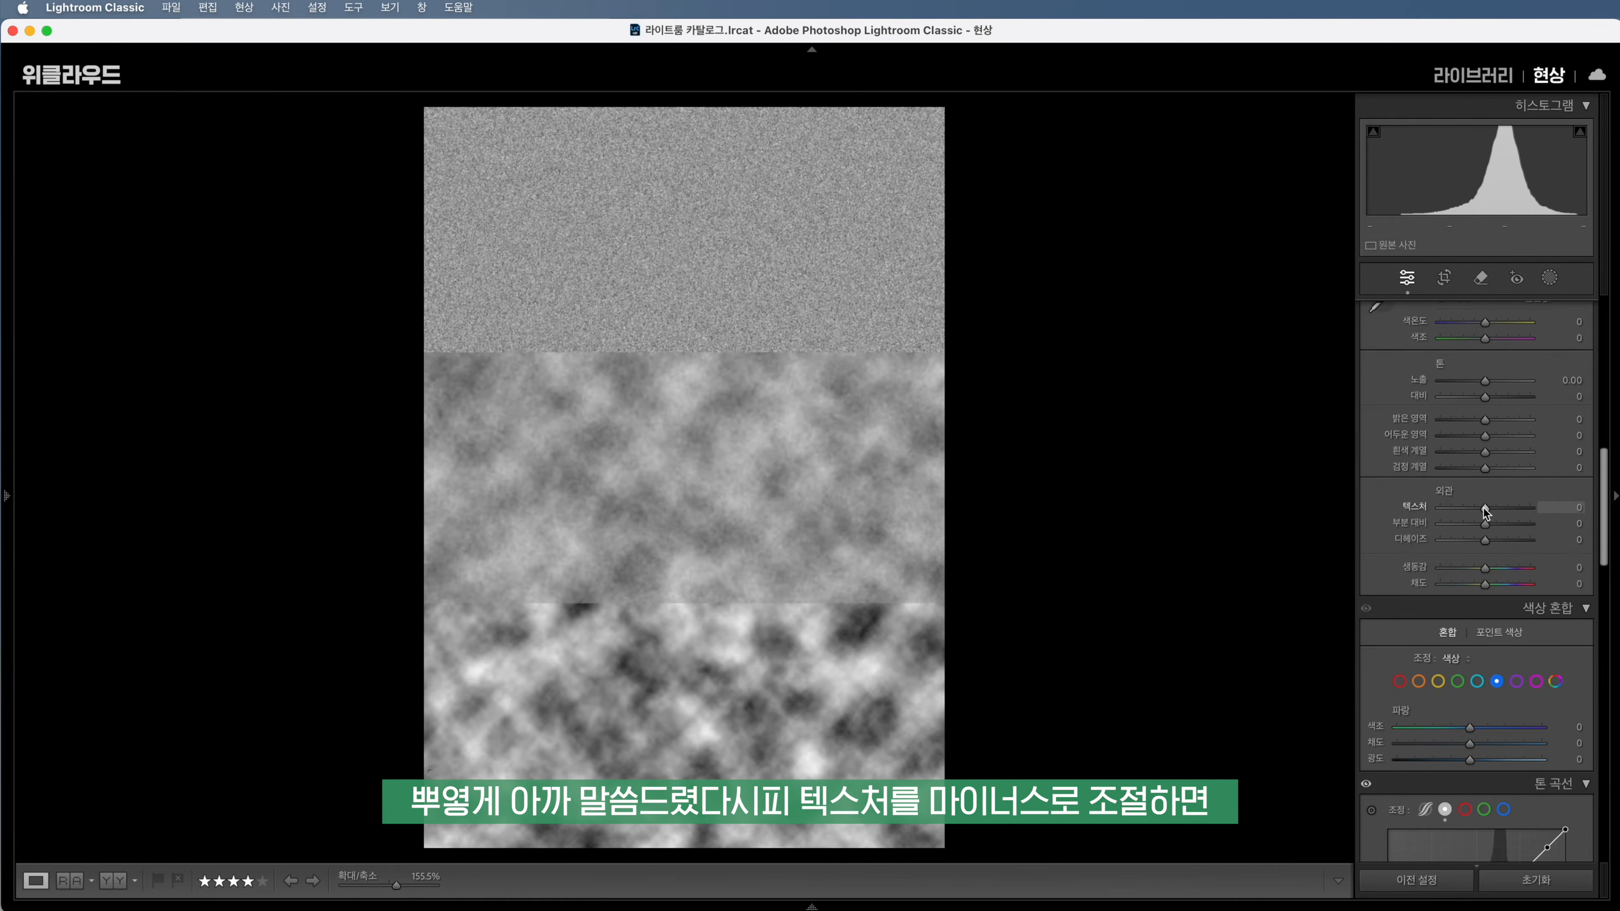
pyautogui.moveTo(1484, 511); pyautogui.dragTo(1439, 512)
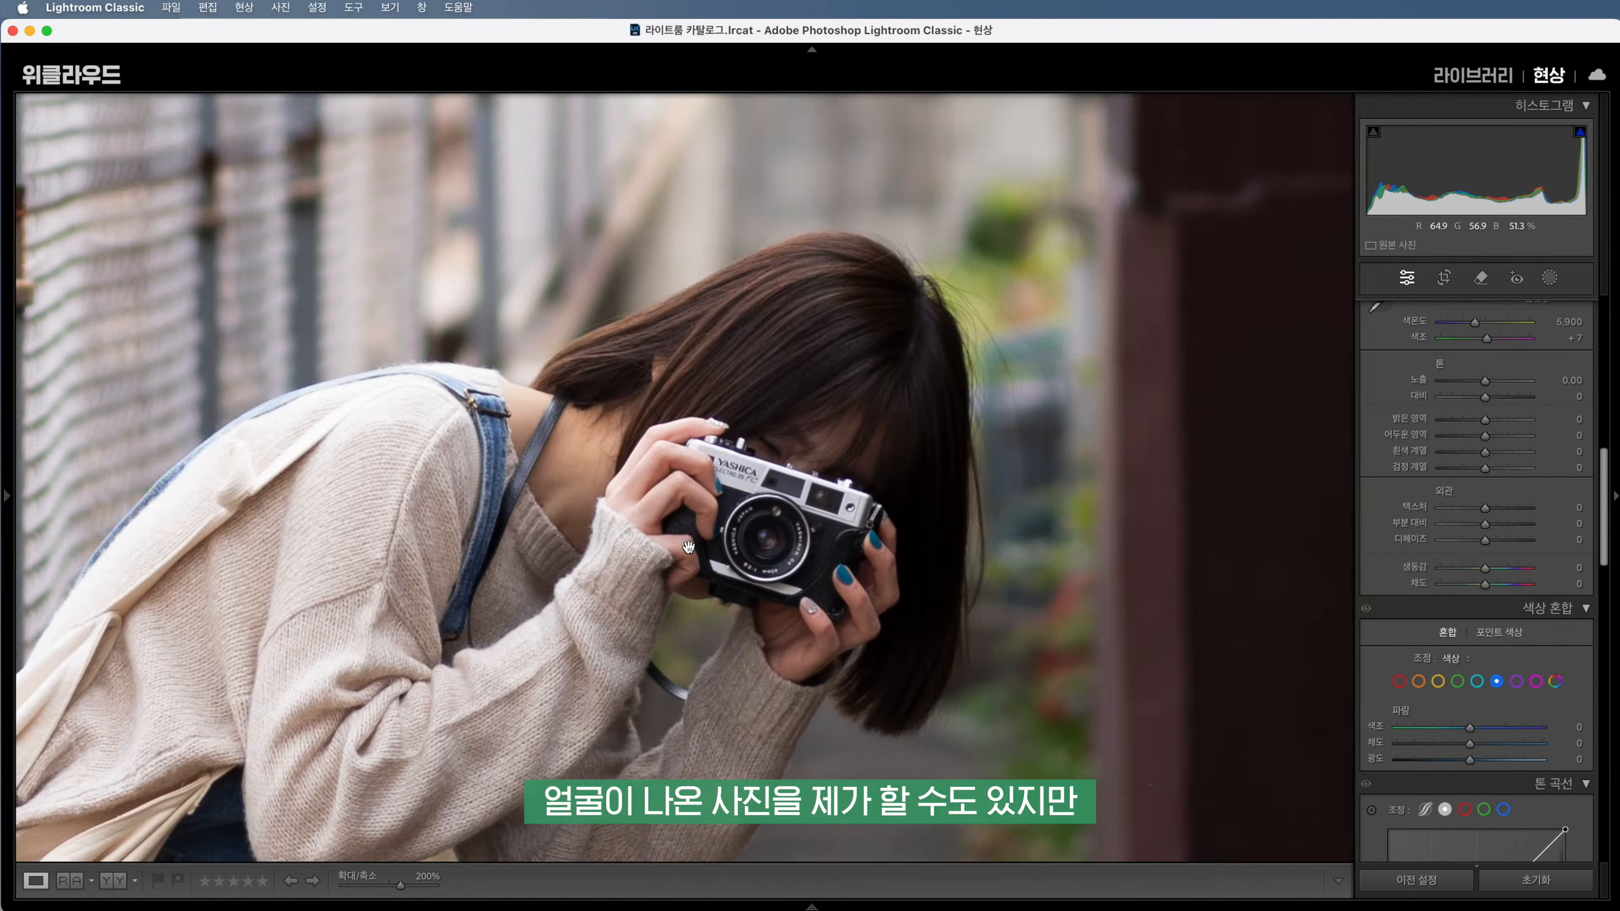
# Inspect the hands in the portrait photo and create a mask for person 1 covering the facial skin and body skin
pyautogui.click(670, 553)
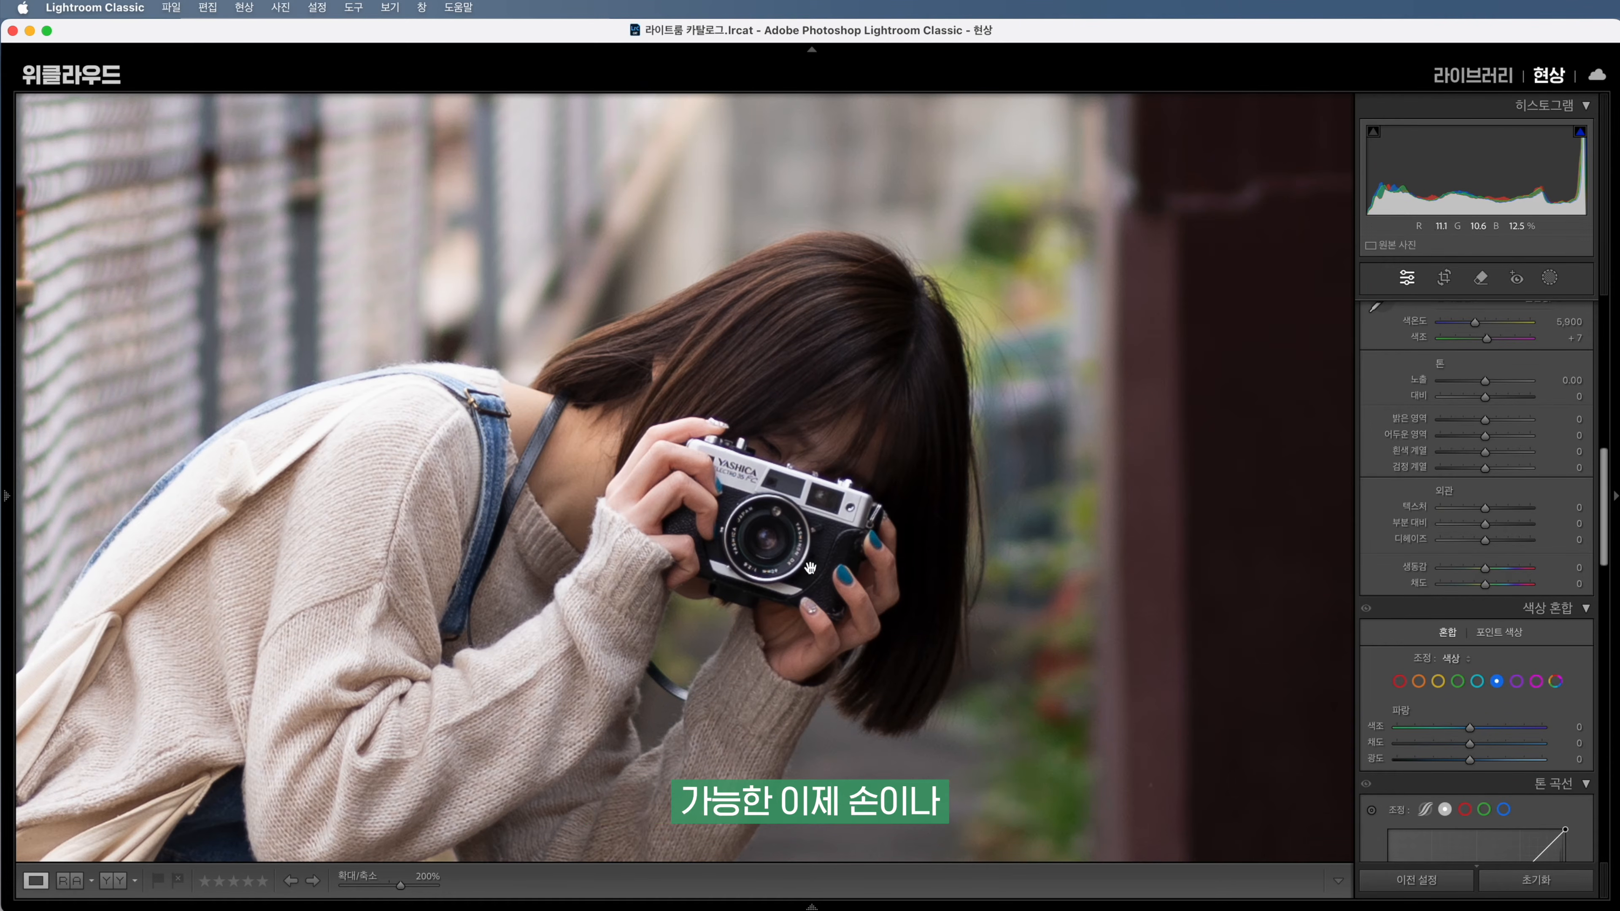
pyautogui.click(754, 514)
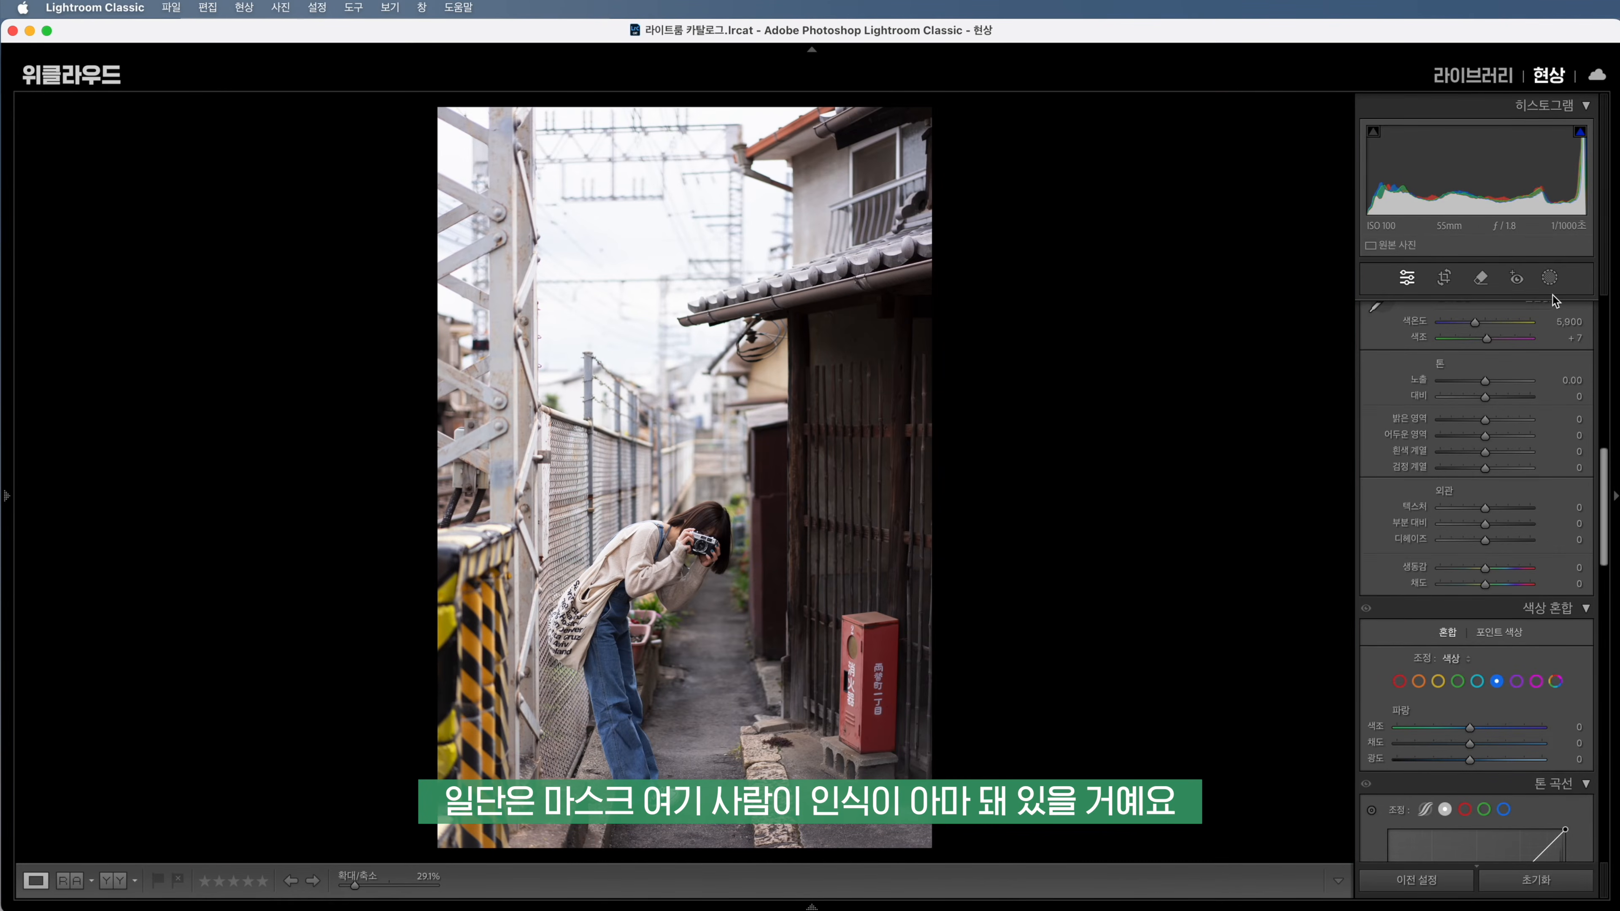
pyautogui.click(1548, 278)
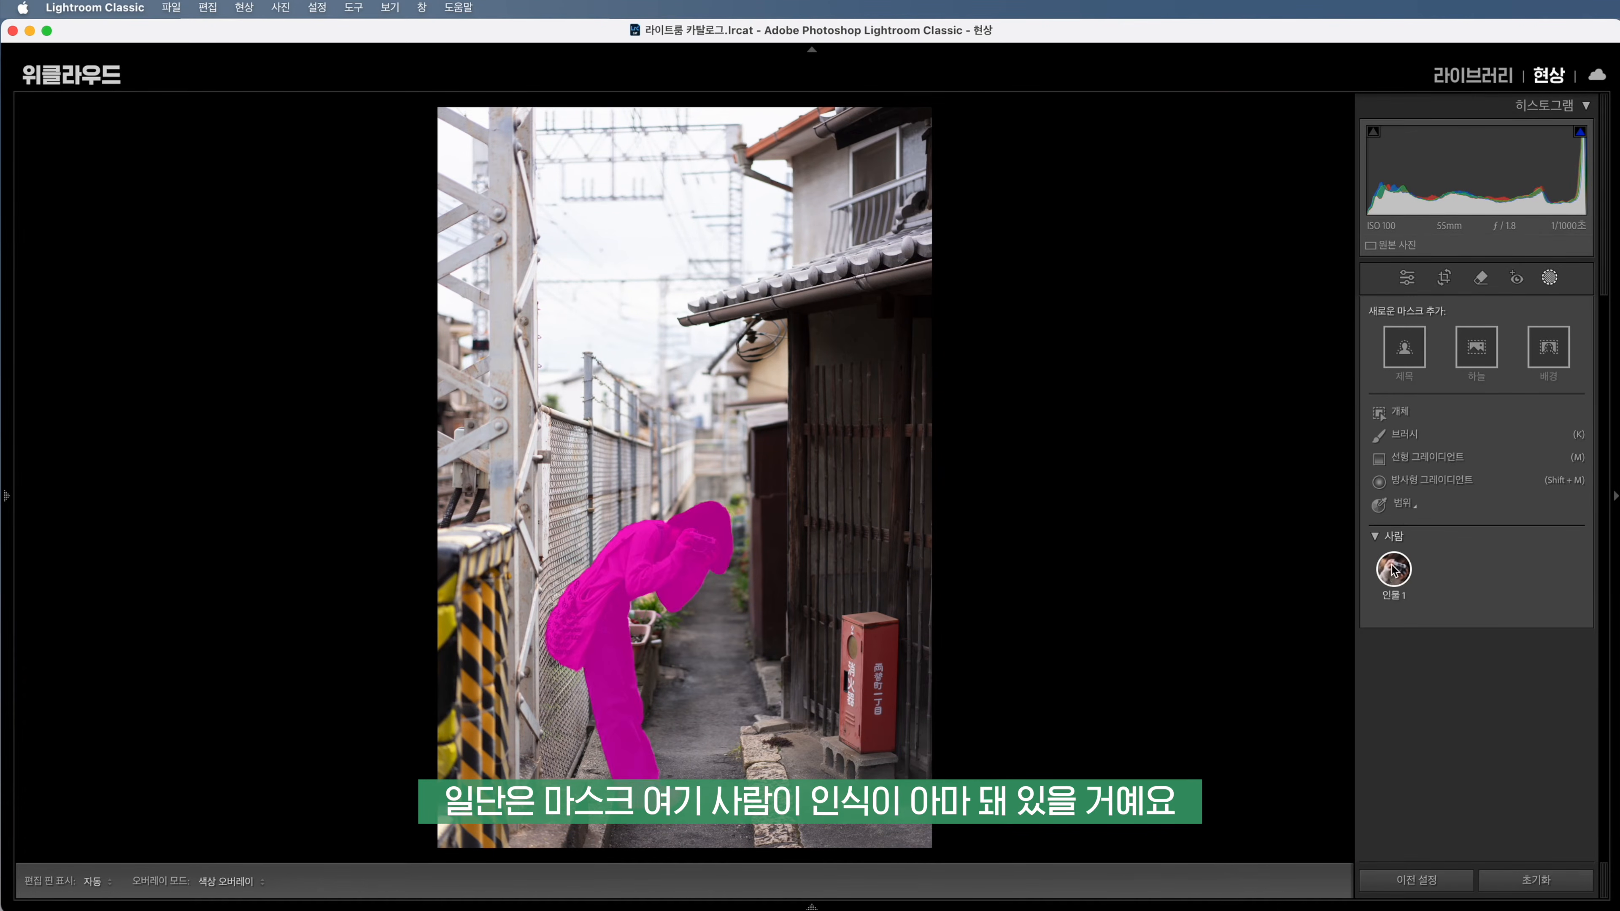
pyautogui.click(1397, 566)
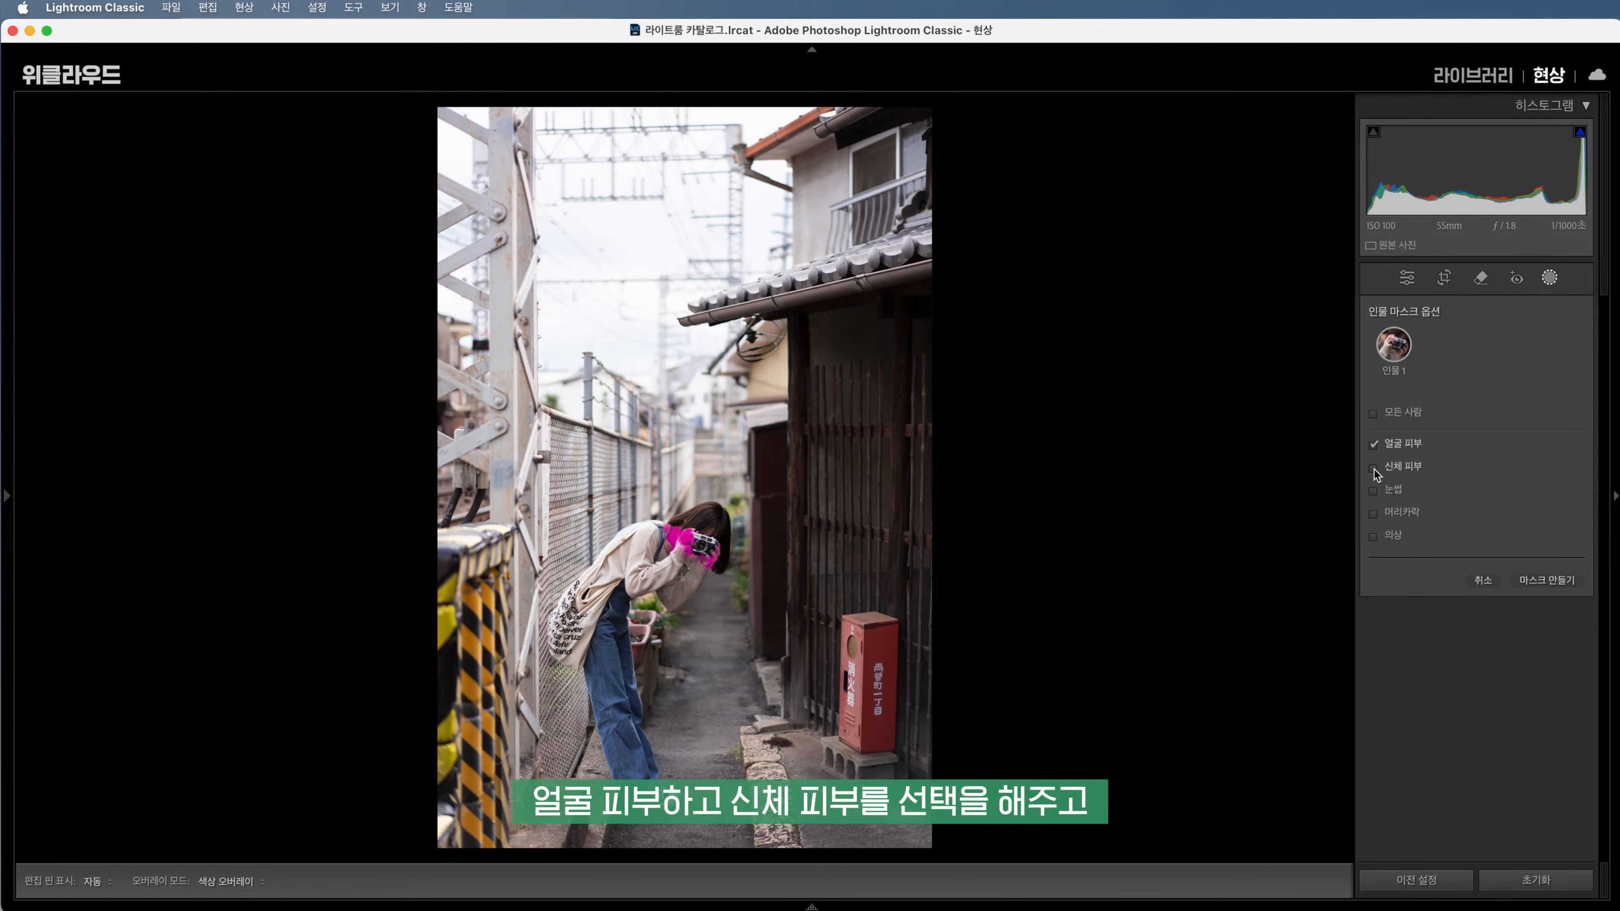
pyautogui.click(1374, 468)
pyautogui.press('Return')
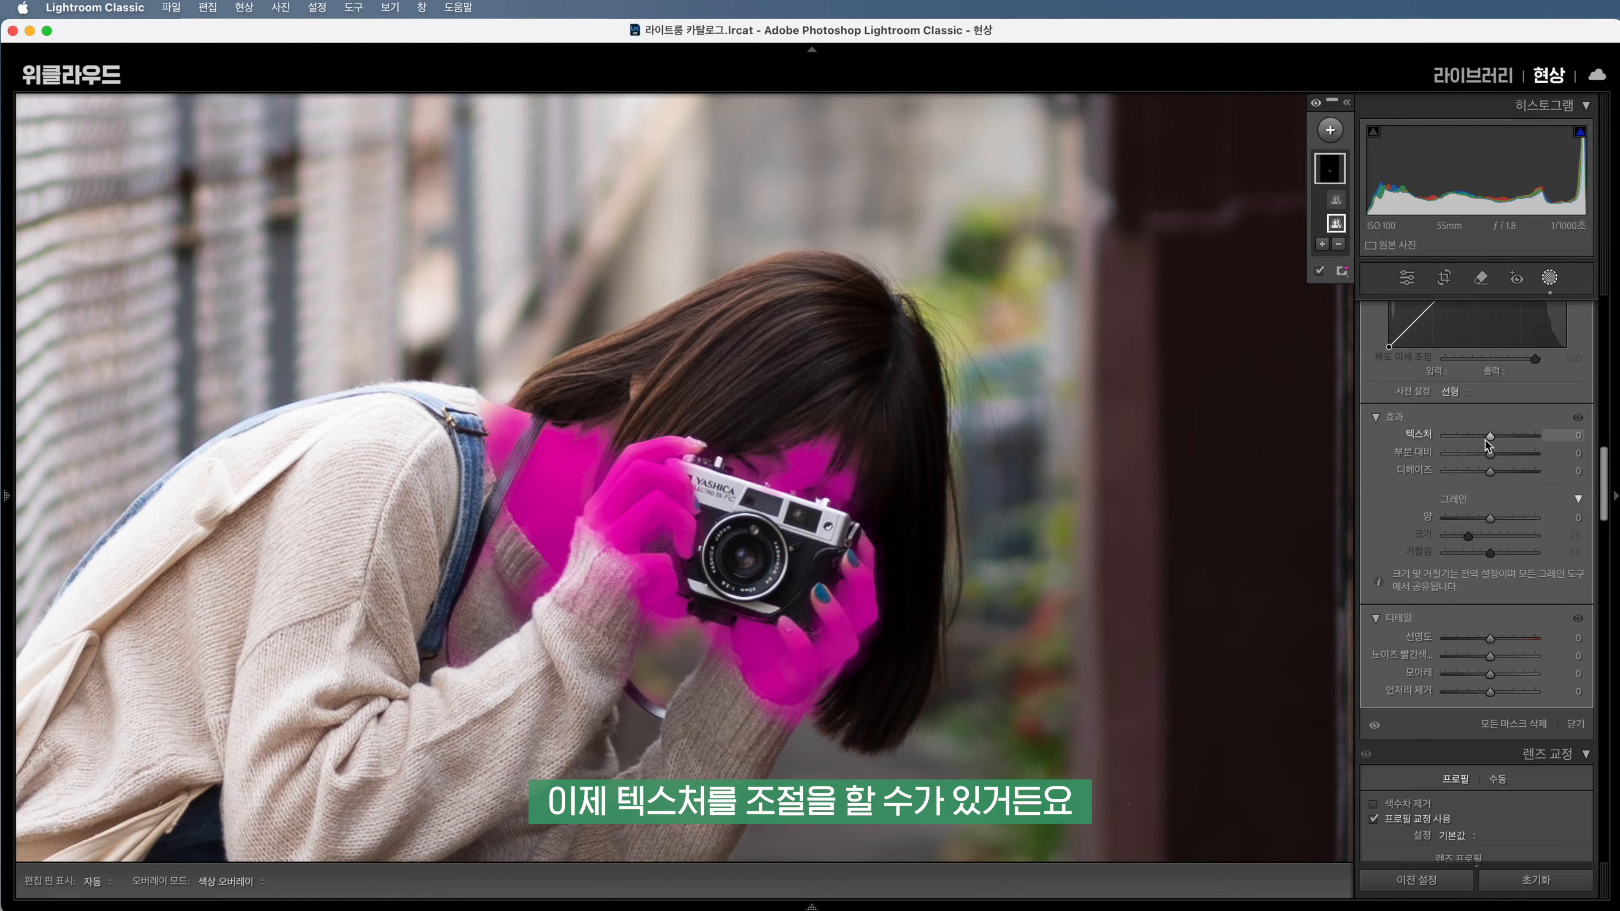
# Soften the masked skin by lowering the mask's Texture to -27 and reducing it further
pyautogui.moveTo(1489, 437)
pyautogui.mouseDown()
pyautogui.moveTo(1428, 439)
pyautogui.moveTo(1479, 441)
pyautogui.mouseUp()
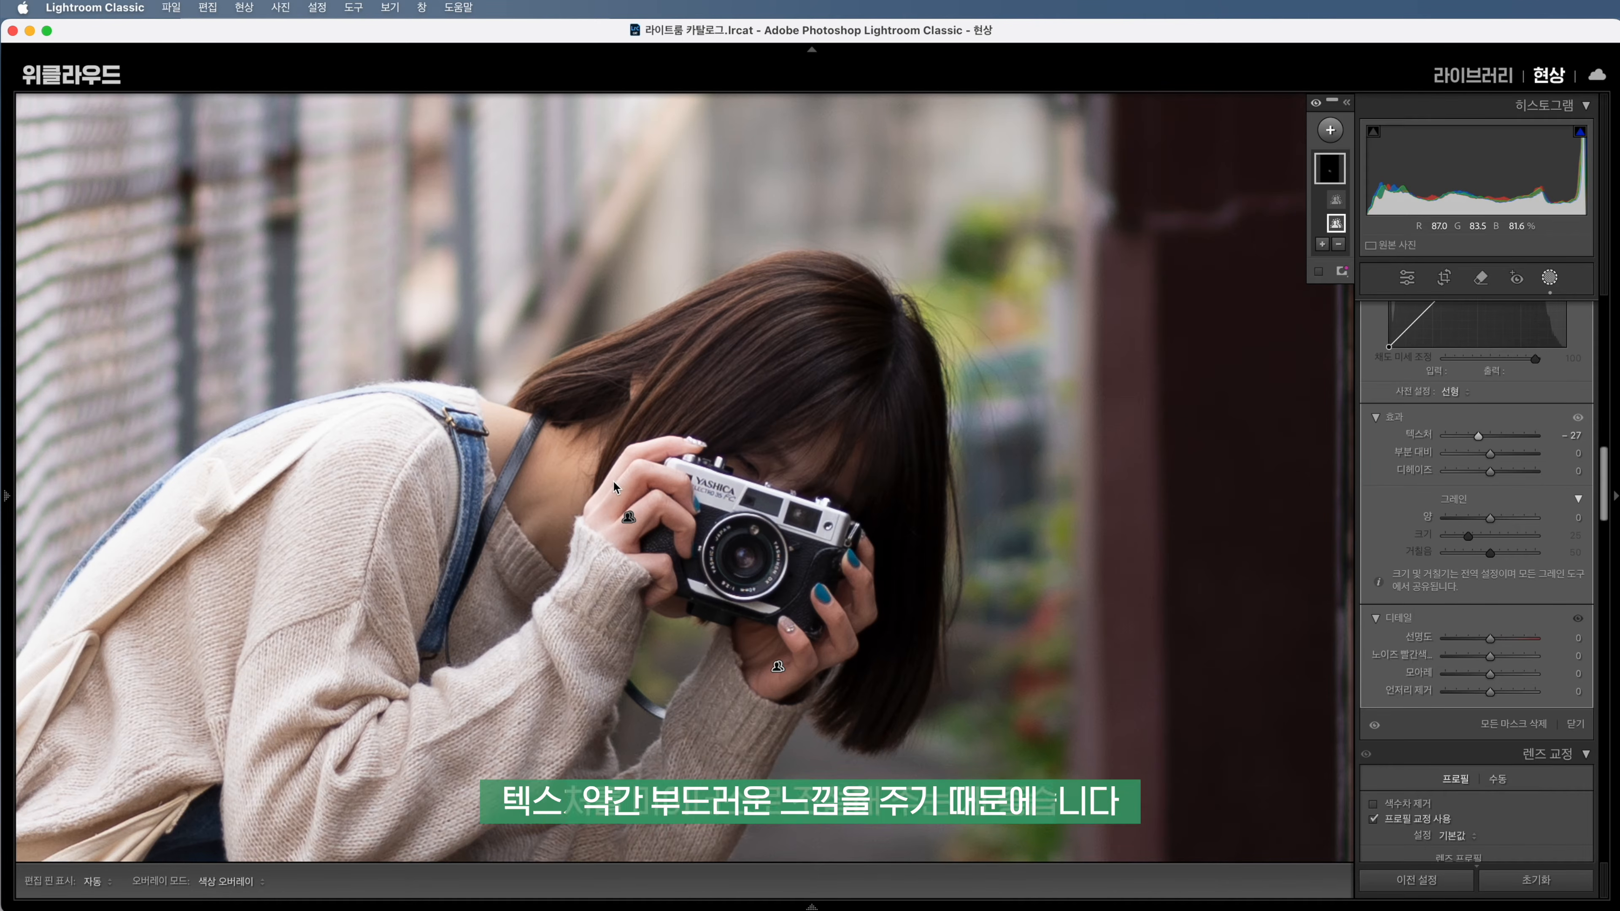
pyautogui.moveTo(1480, 445)
pyautogui.mouseDown()
pyautogui.moveTo(1446, 440)
pyautogui.moveTo(1462, 441)
pyautogui.mouseUp()
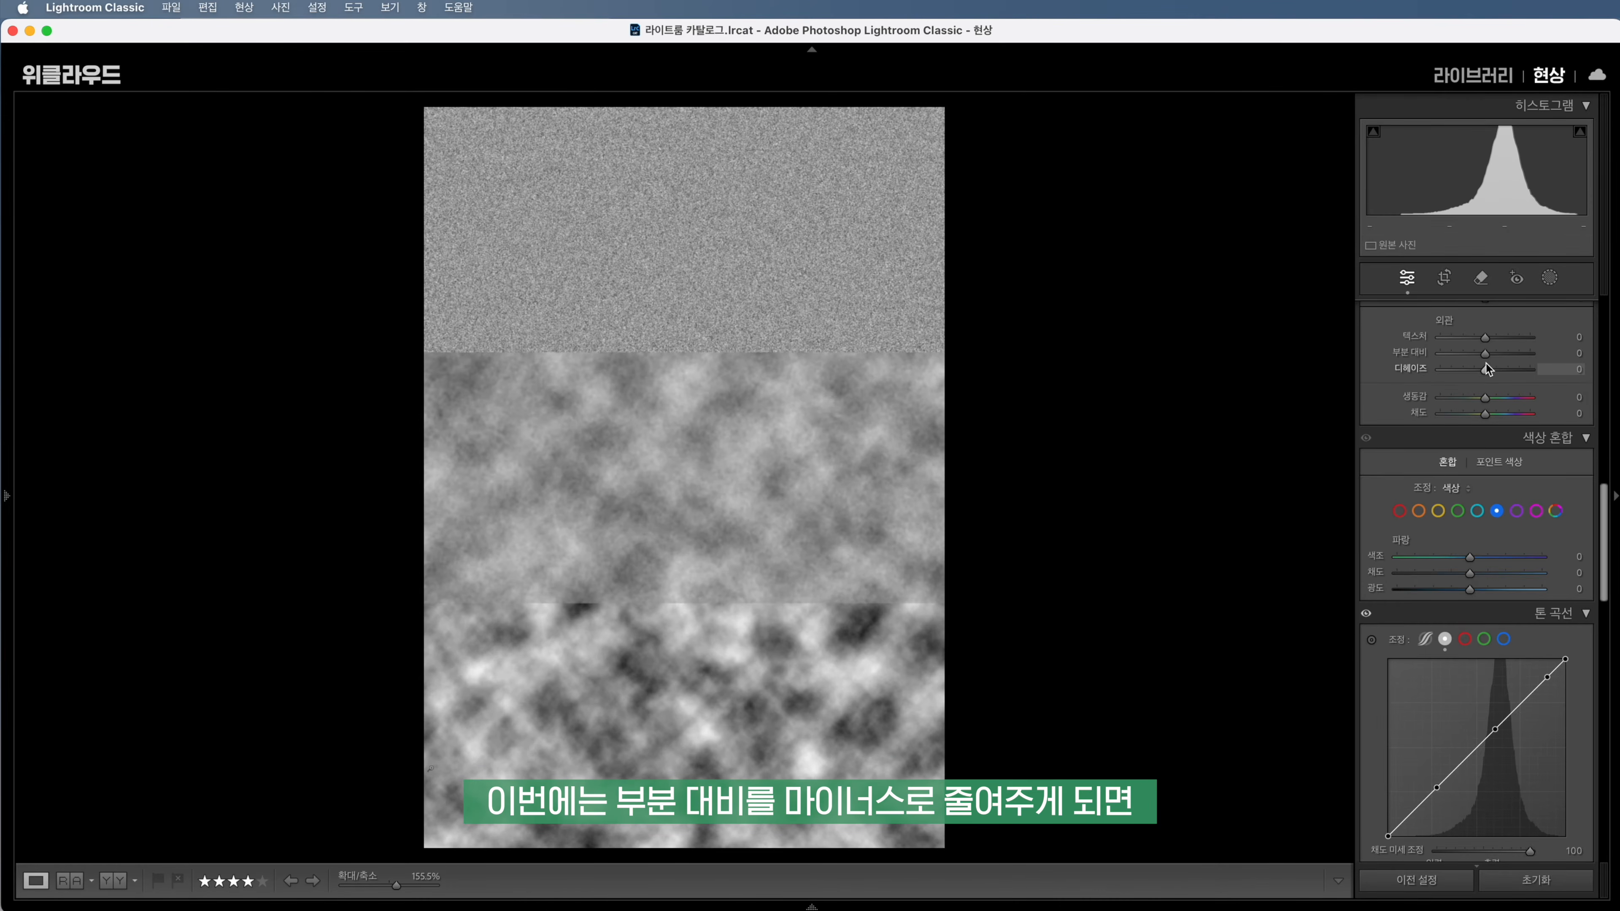
# Try Clarity on the noise image at -100 and at weaker negative amounts, and reset it to 0
pyautogui.moveTo(1484, 353); pyautogui.dragTo(1427, 357)
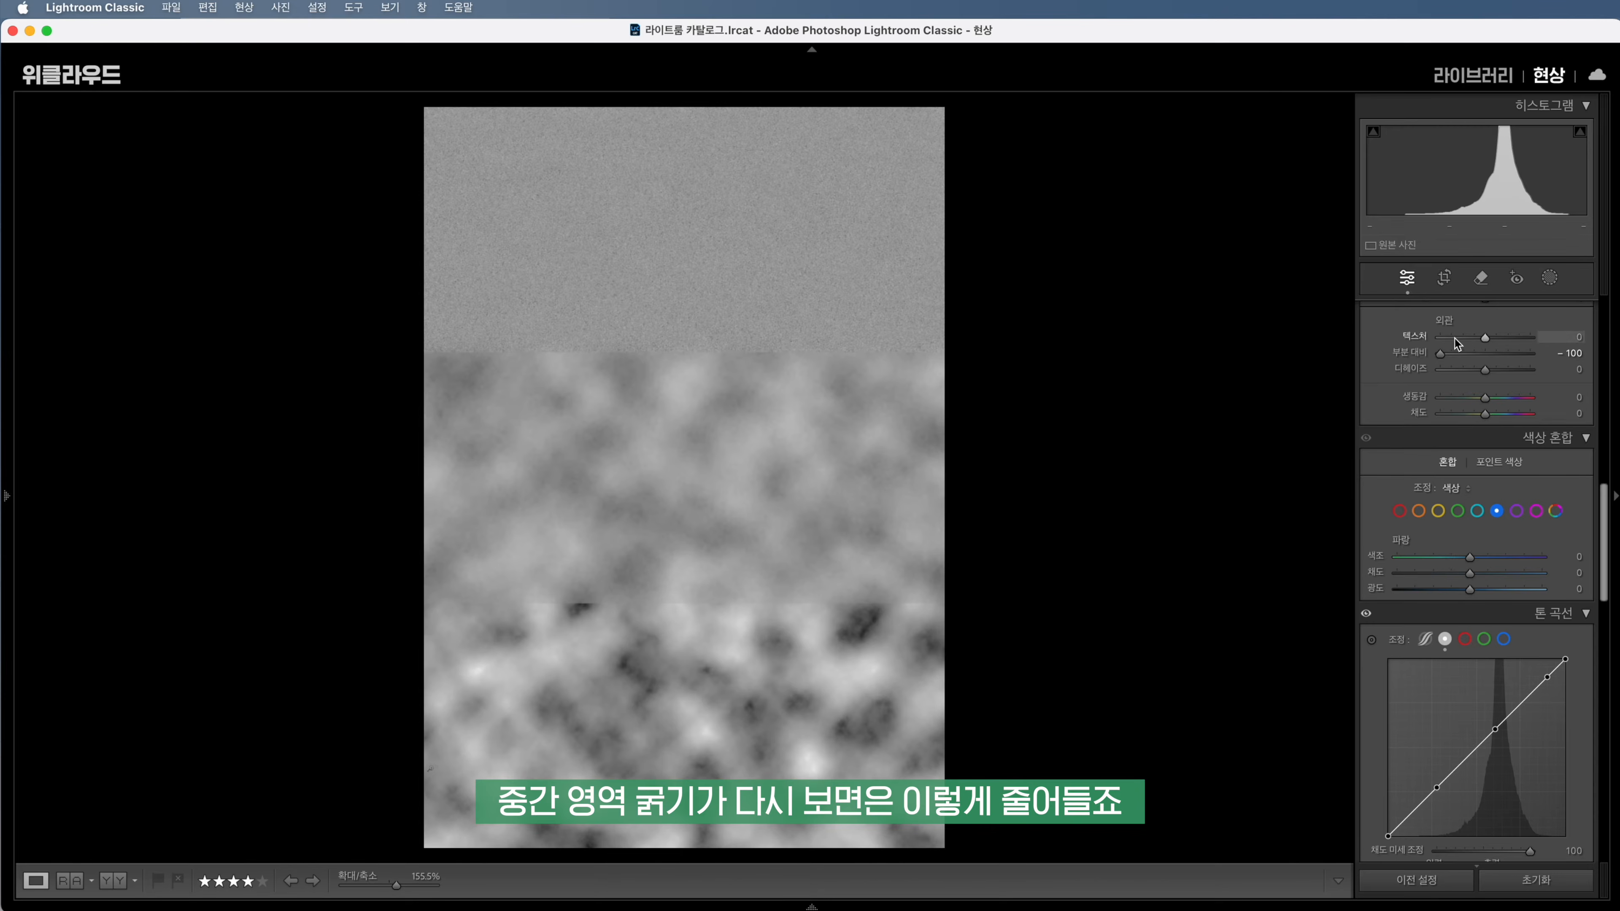
pyautogui.moveTo(1440, 355); pyautogui.dragTo(1473, 365)
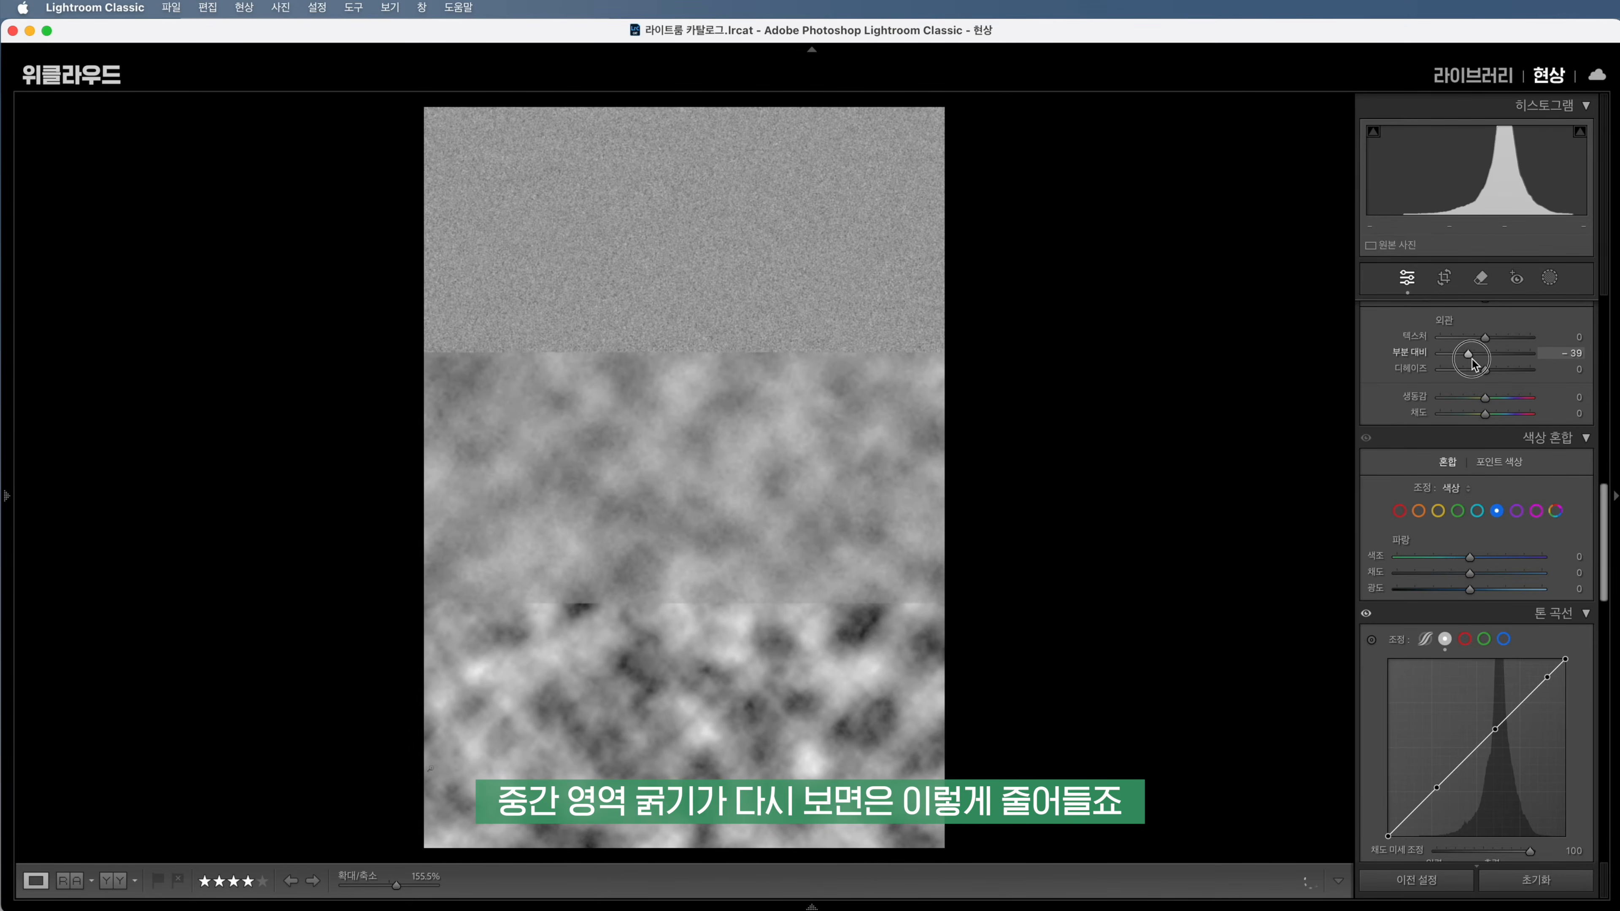
pyautogui.moveTo(1471, 360); pyautogui.dragTo(1487, 359)
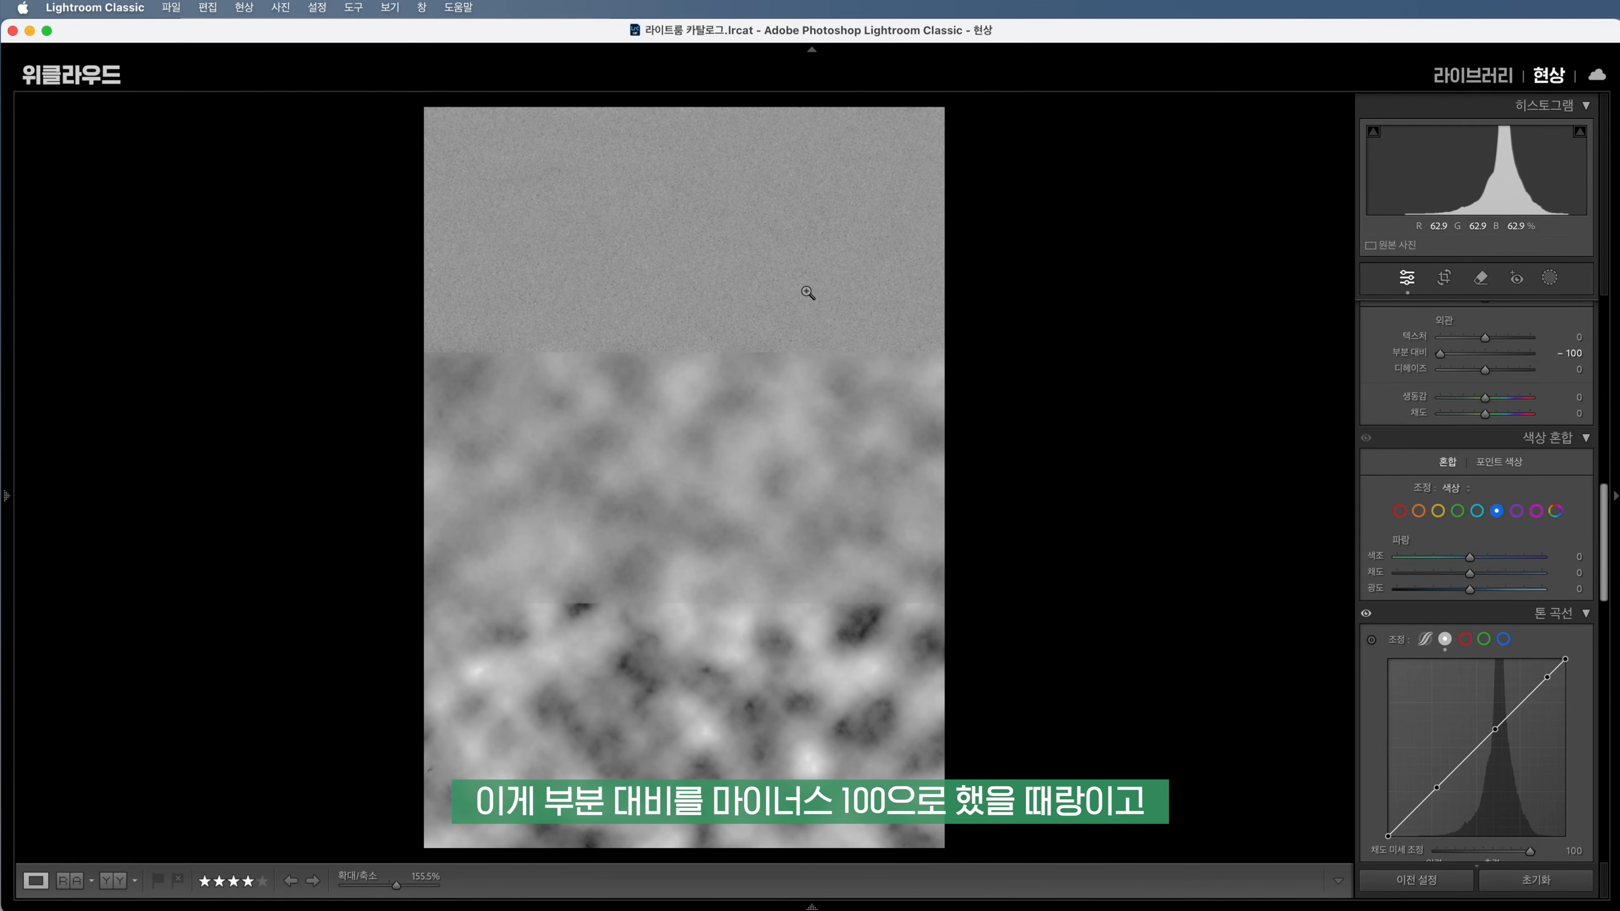
pyautogui.doubleClick(1440, 353)
# Set Texture to -100 for comparison, reset it to 0, and lower Clarity strongly again
pyautogui.moveTo(1484, 338); pyautogui.dragTo(1337, 364)
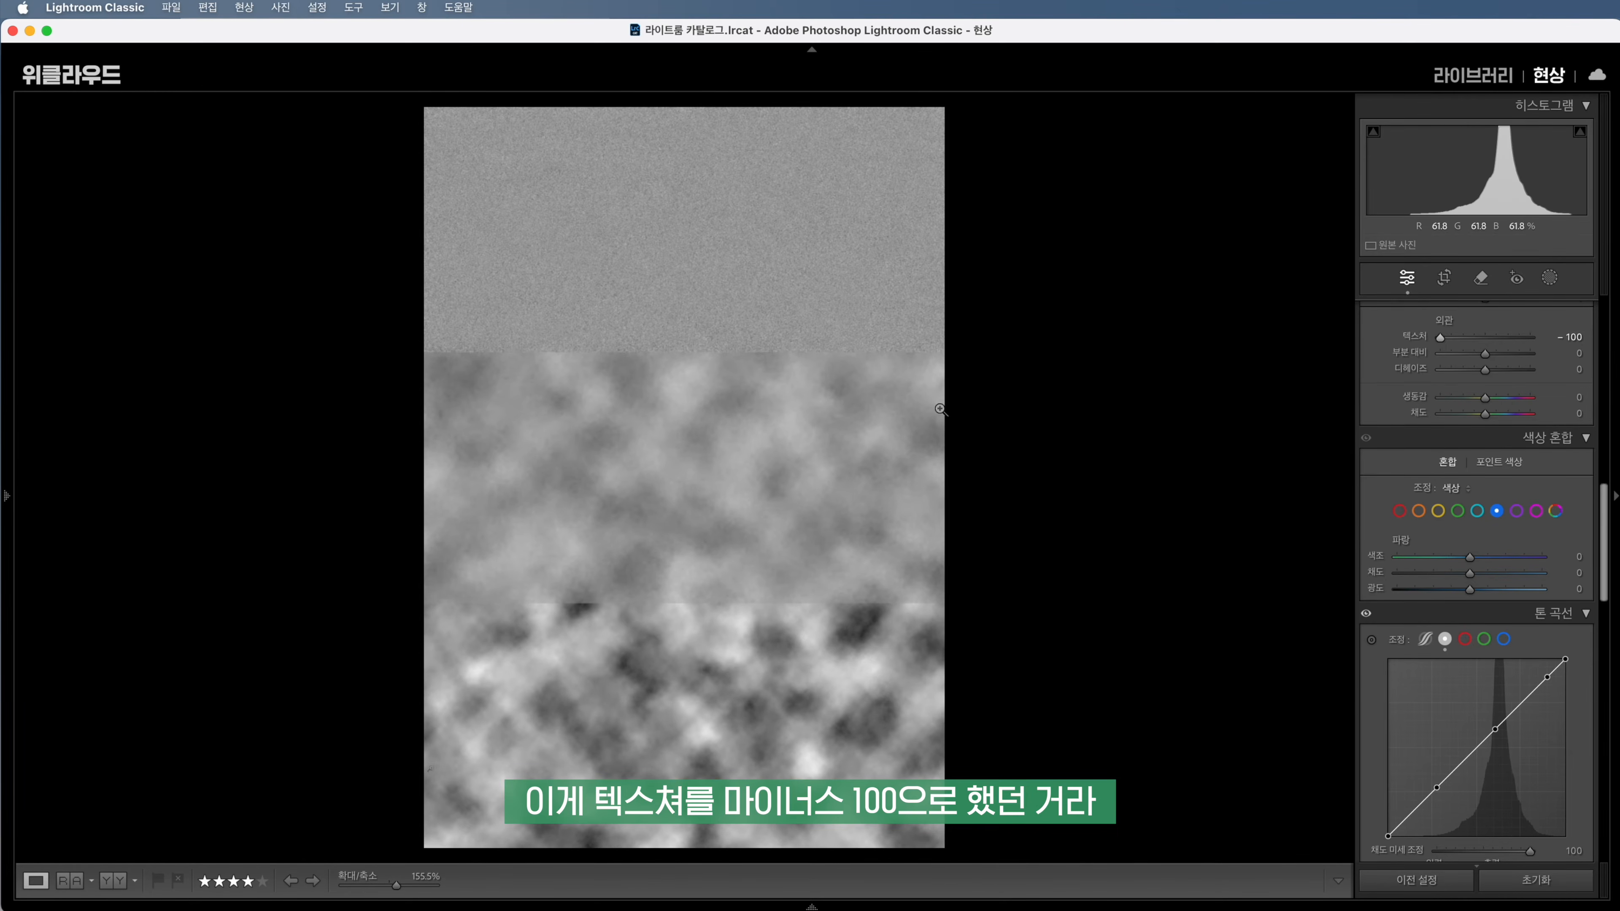
pyautogui.doubleClick(1440, 339)
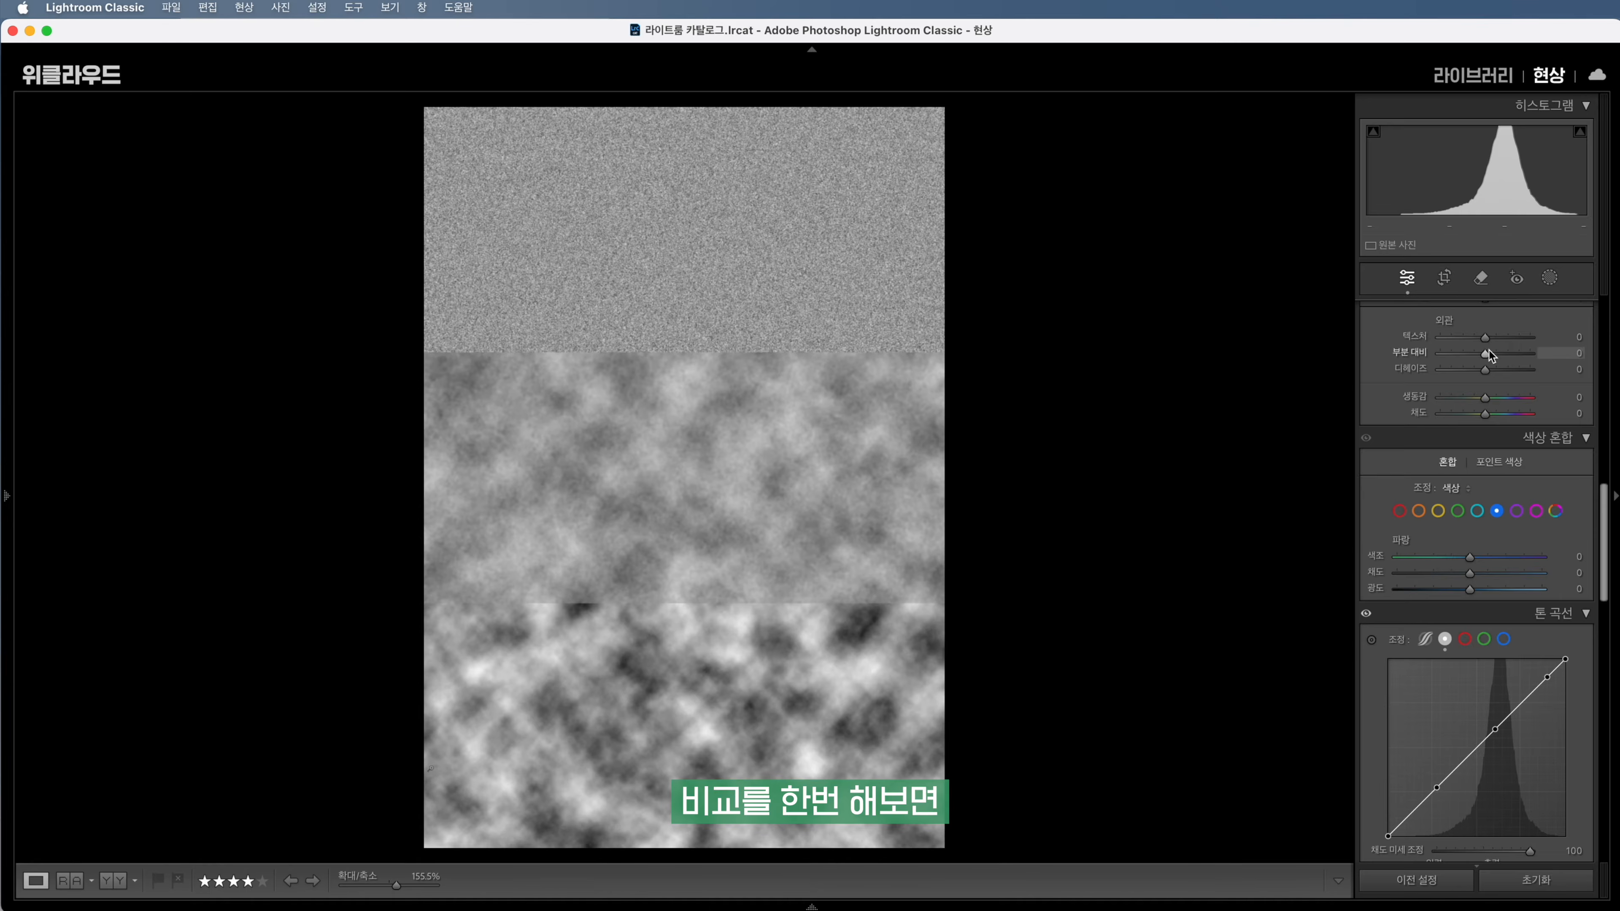
pyautogui.moveTo(1484, 354); pyautogui.dragTo(1390, 361)
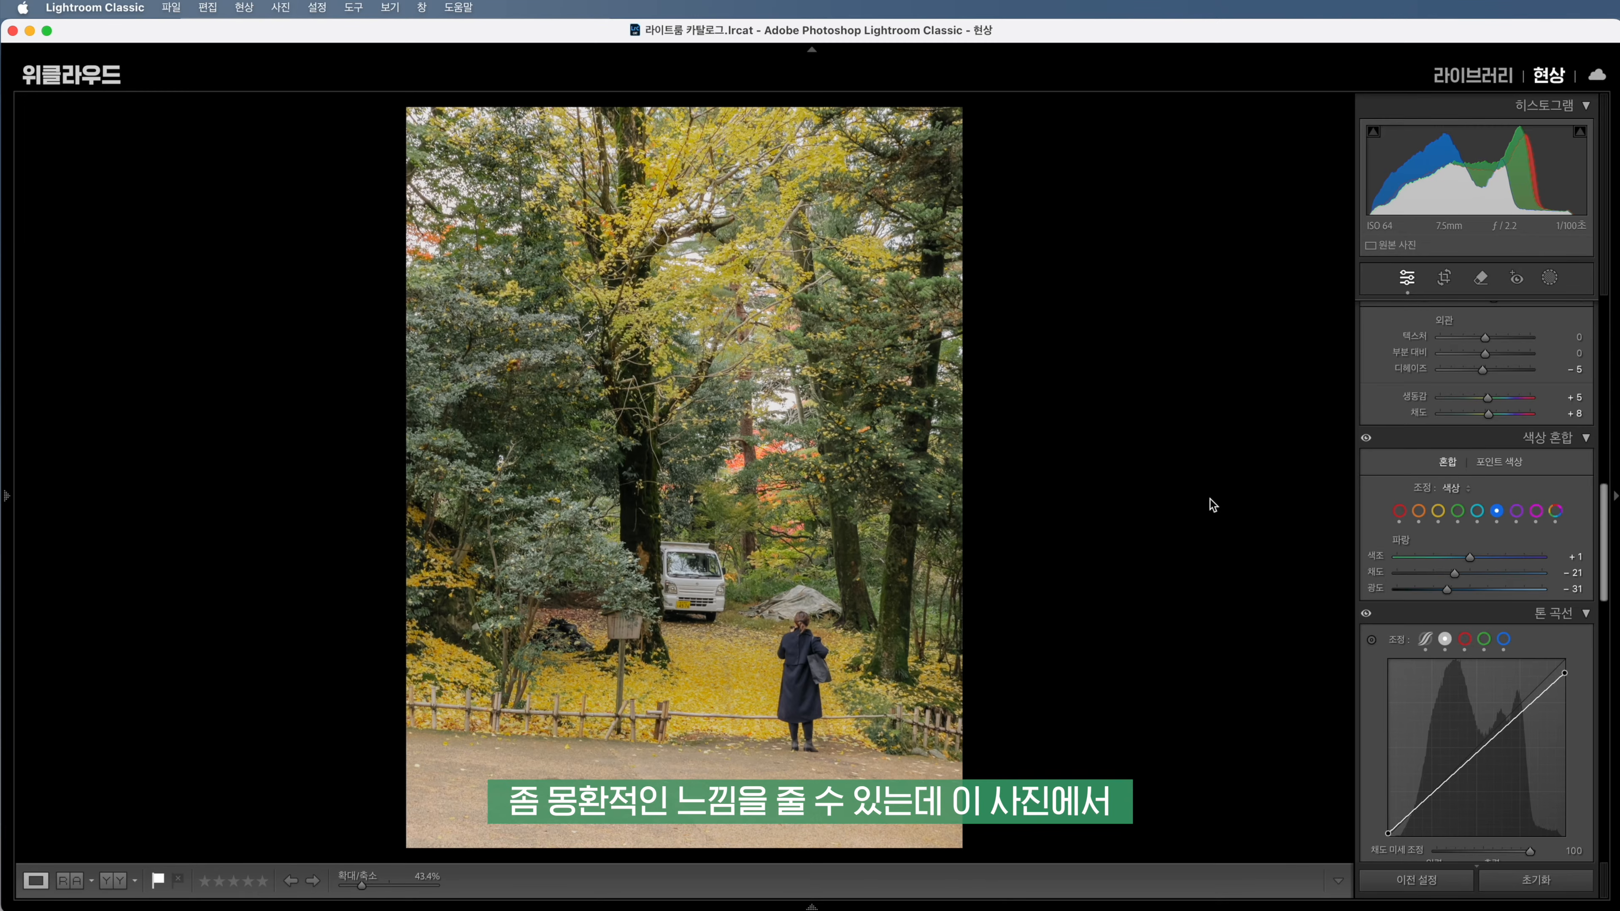
# Create a linear gradient mask on the forest photo, running diagonally from the upper trees down towards the path
pyautogui.click(1550, 278)
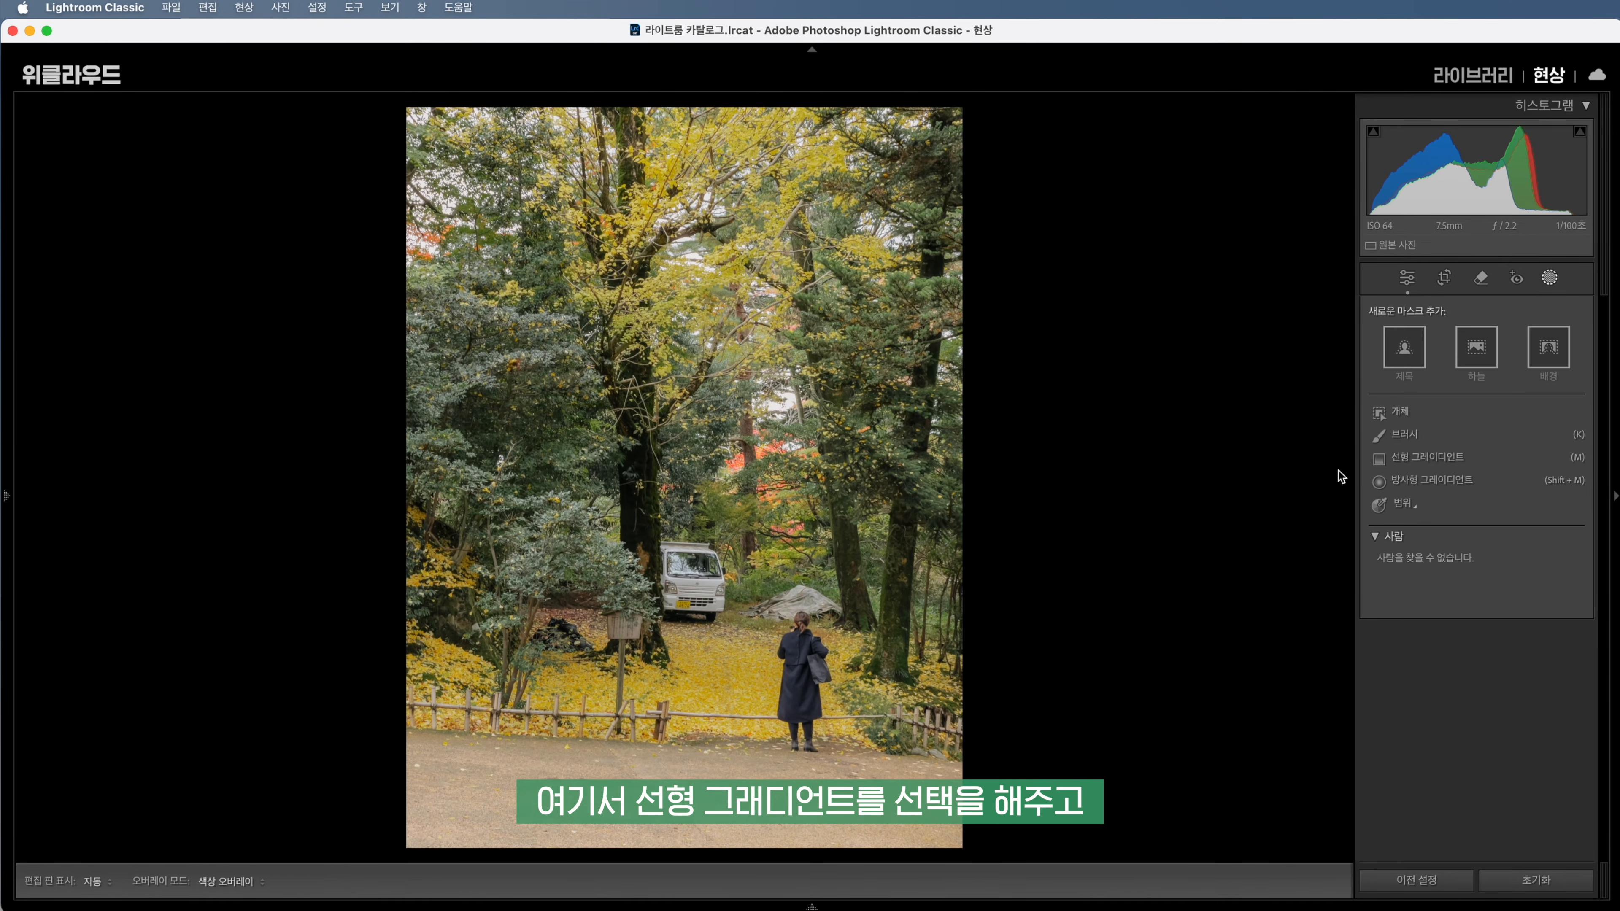
pyautogui.click(1426, 459)
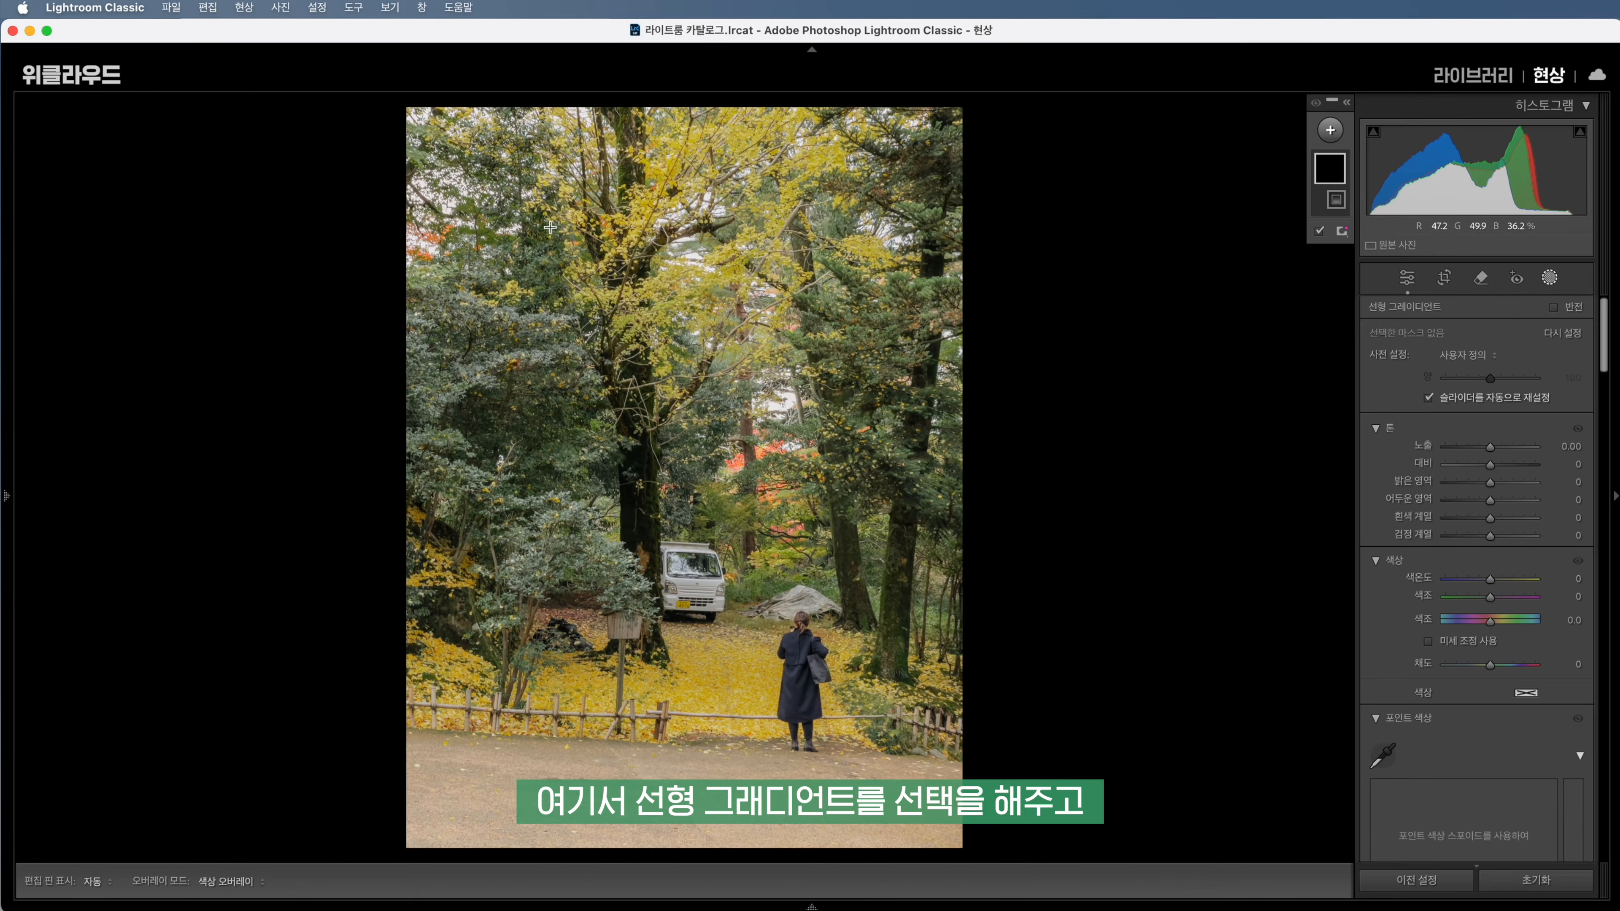
pyautogui.moveTo(475, 161); pyautogui.dragTo(707, 881)
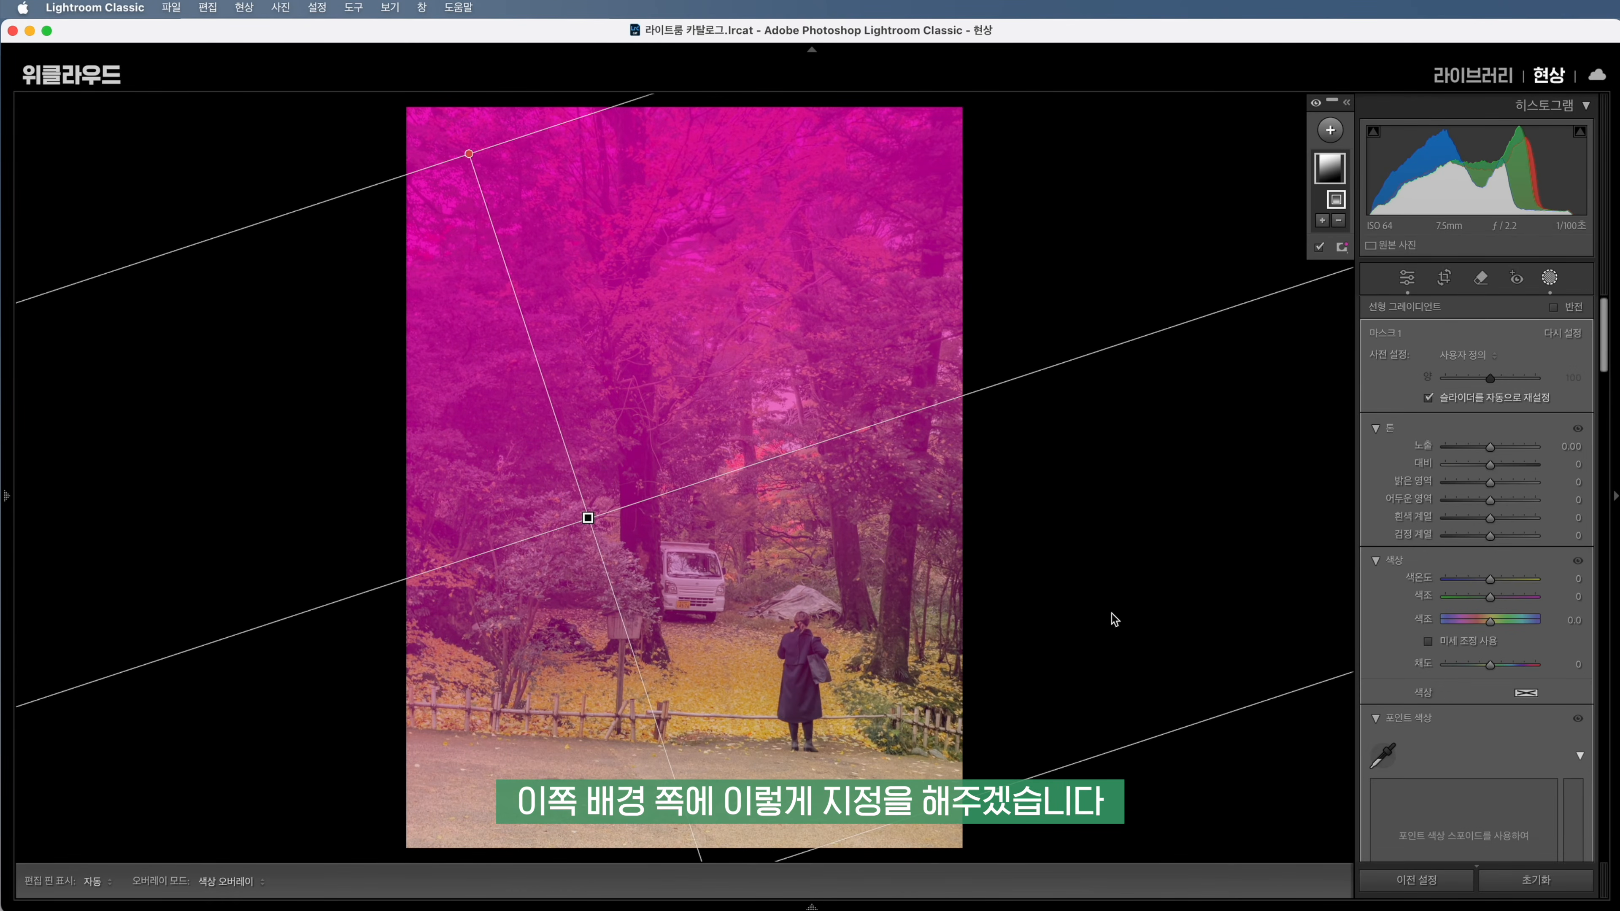
# Soften the masked trees by setting the mask's Clarity to -100 and lowering its Texture to a negative amount
pyautogui.scroll(-10, 1466, 678)
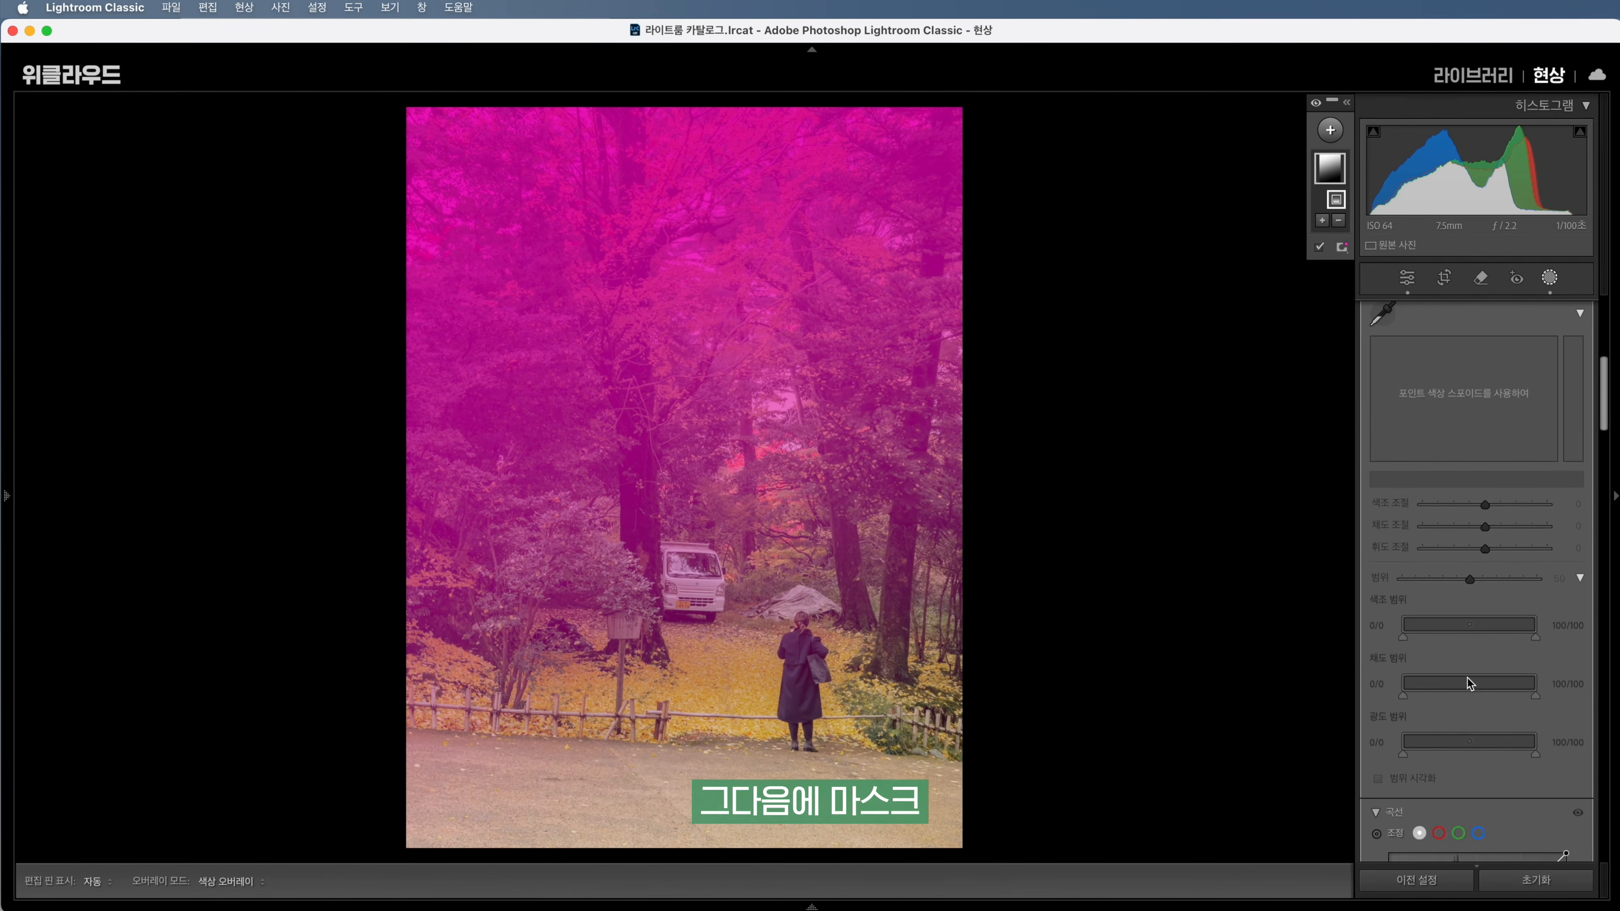
pyautogui.scroll(-5, 1466, 679)
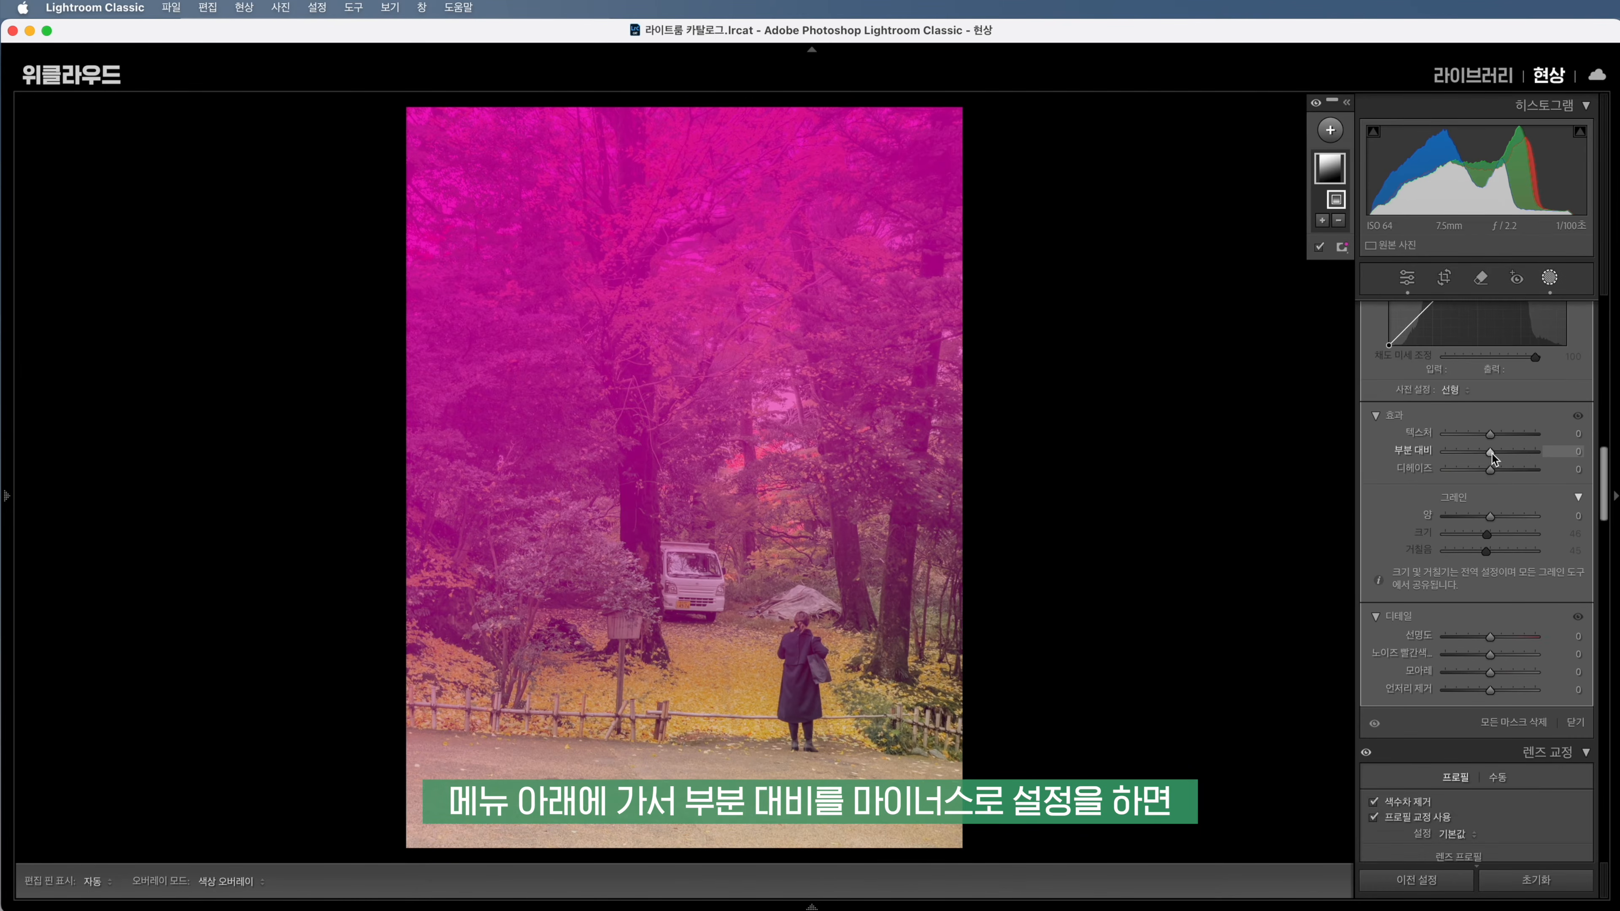
pyautogui.moveTo(1491, 453); pyautogui.dragTo(1444, 453)
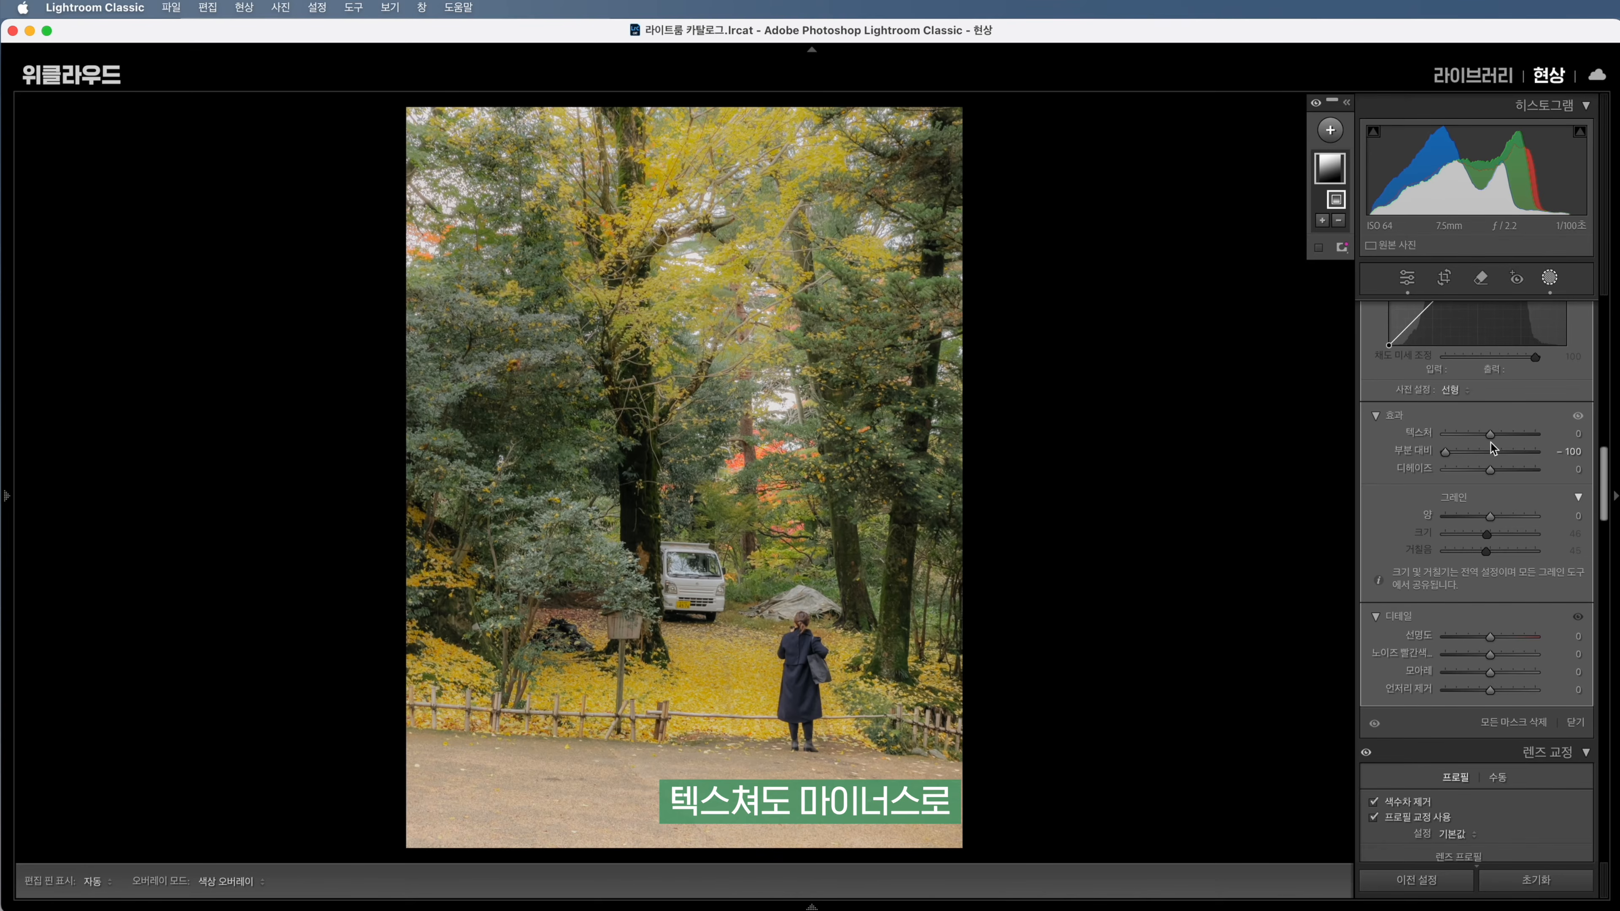
pyautogui.moveTo(1490, 437); pyautogui.dragTo(1463, 456)
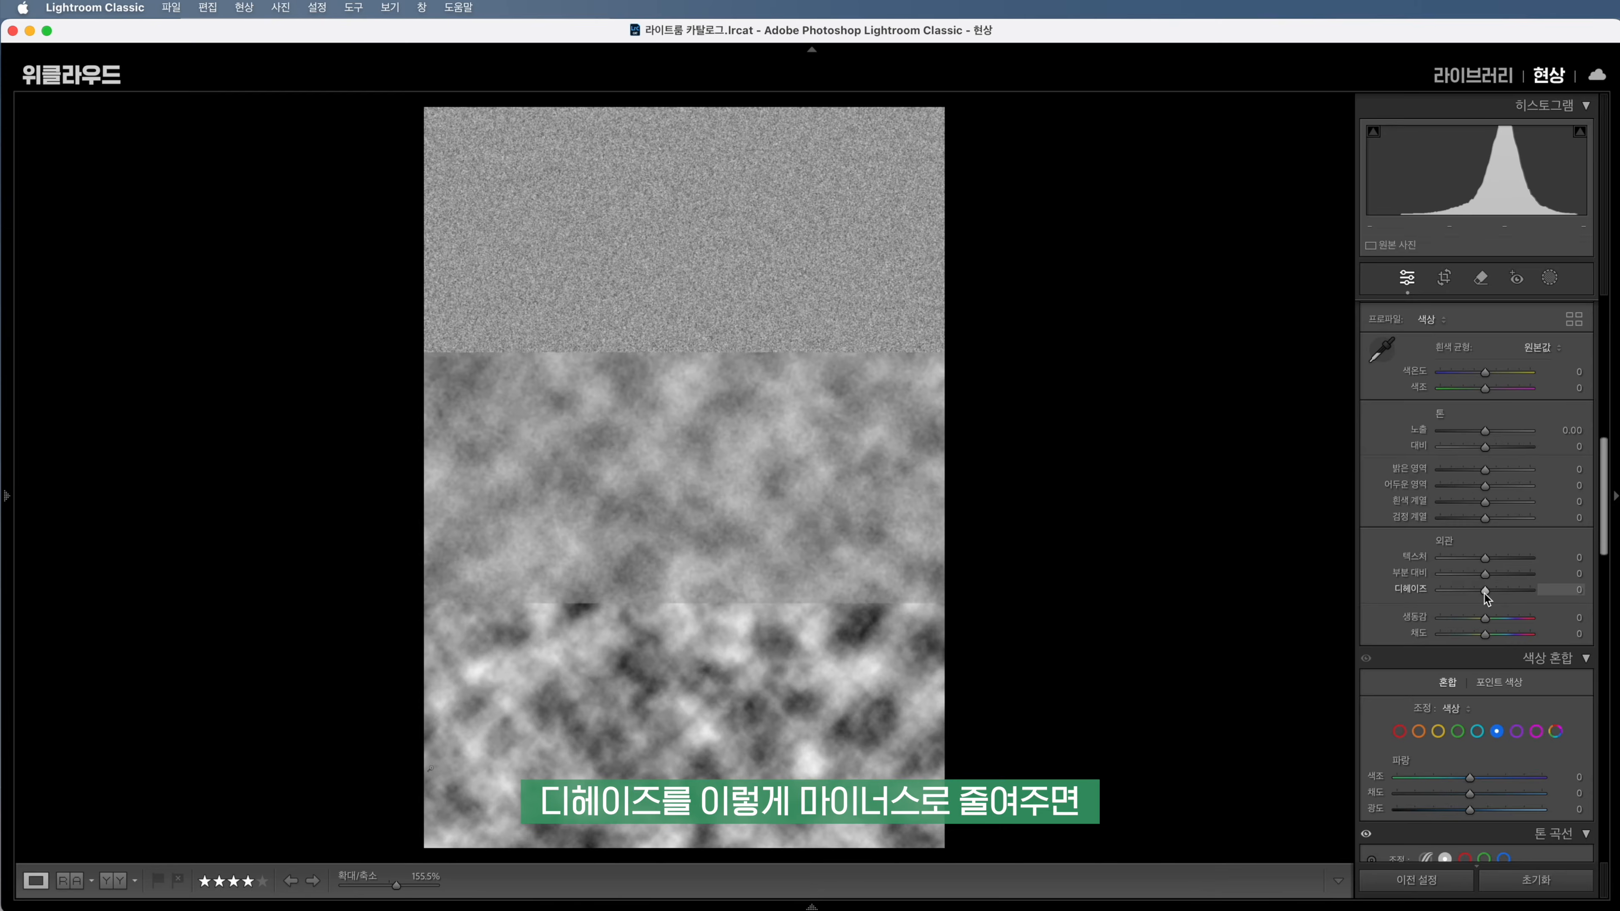
# Try a strongly negative Dehaze on the noise image
pyautogui.moveTo(1484, 594); pyautogui.dragTo(1436, 598)
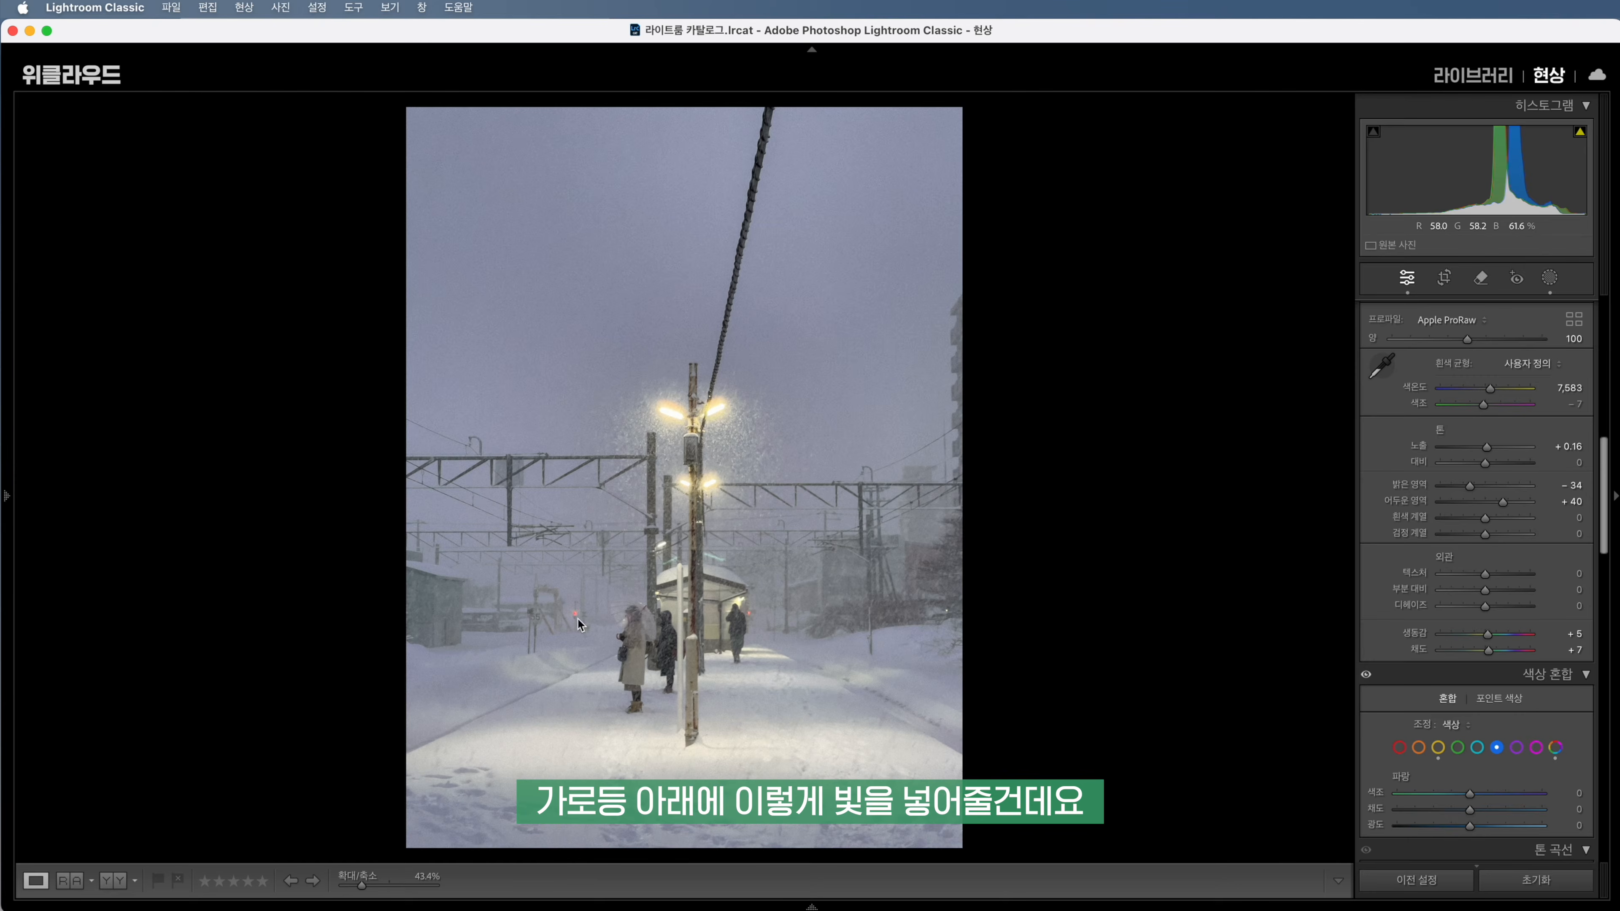
# Add a radial gradient mask to the snowy station photo as a slanted ellipse beneath the street lamp, left of the pole
pyautogui.click(1549, 278)
pyautogui.click(1330, 130)
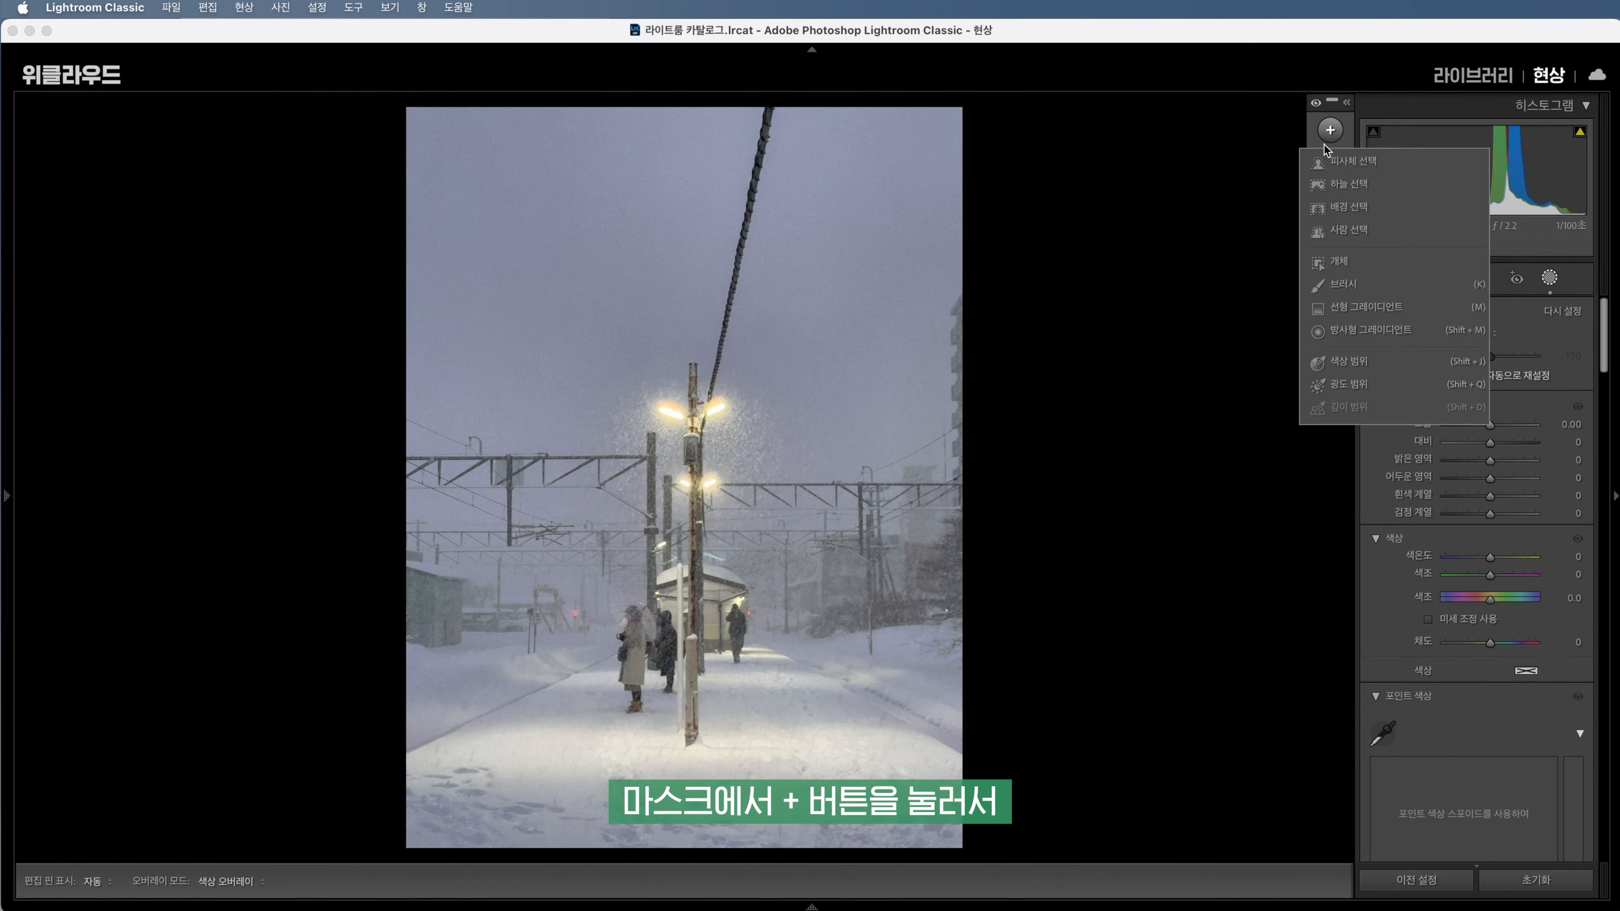
pyautogui.click(1350, 298)
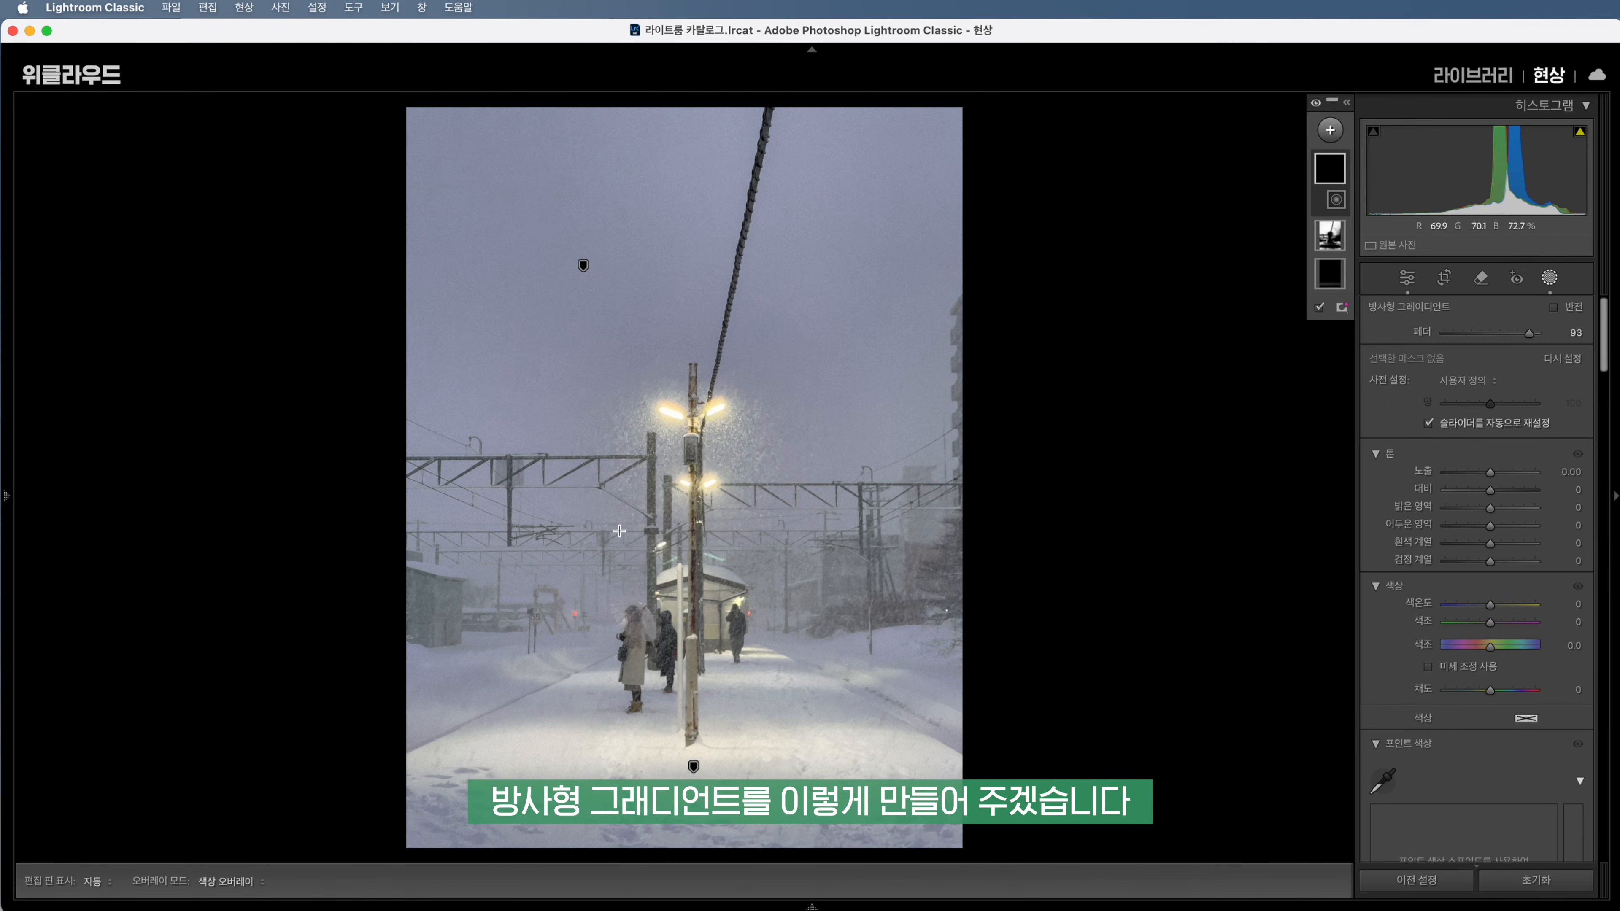
pyautogui.moveTo(623, 509)
pyautogui.mouseDown()
pyautogui.moveTo(714, 753)
pyautogui.moveTo(561, 571)
pyautogui.mouseUp()
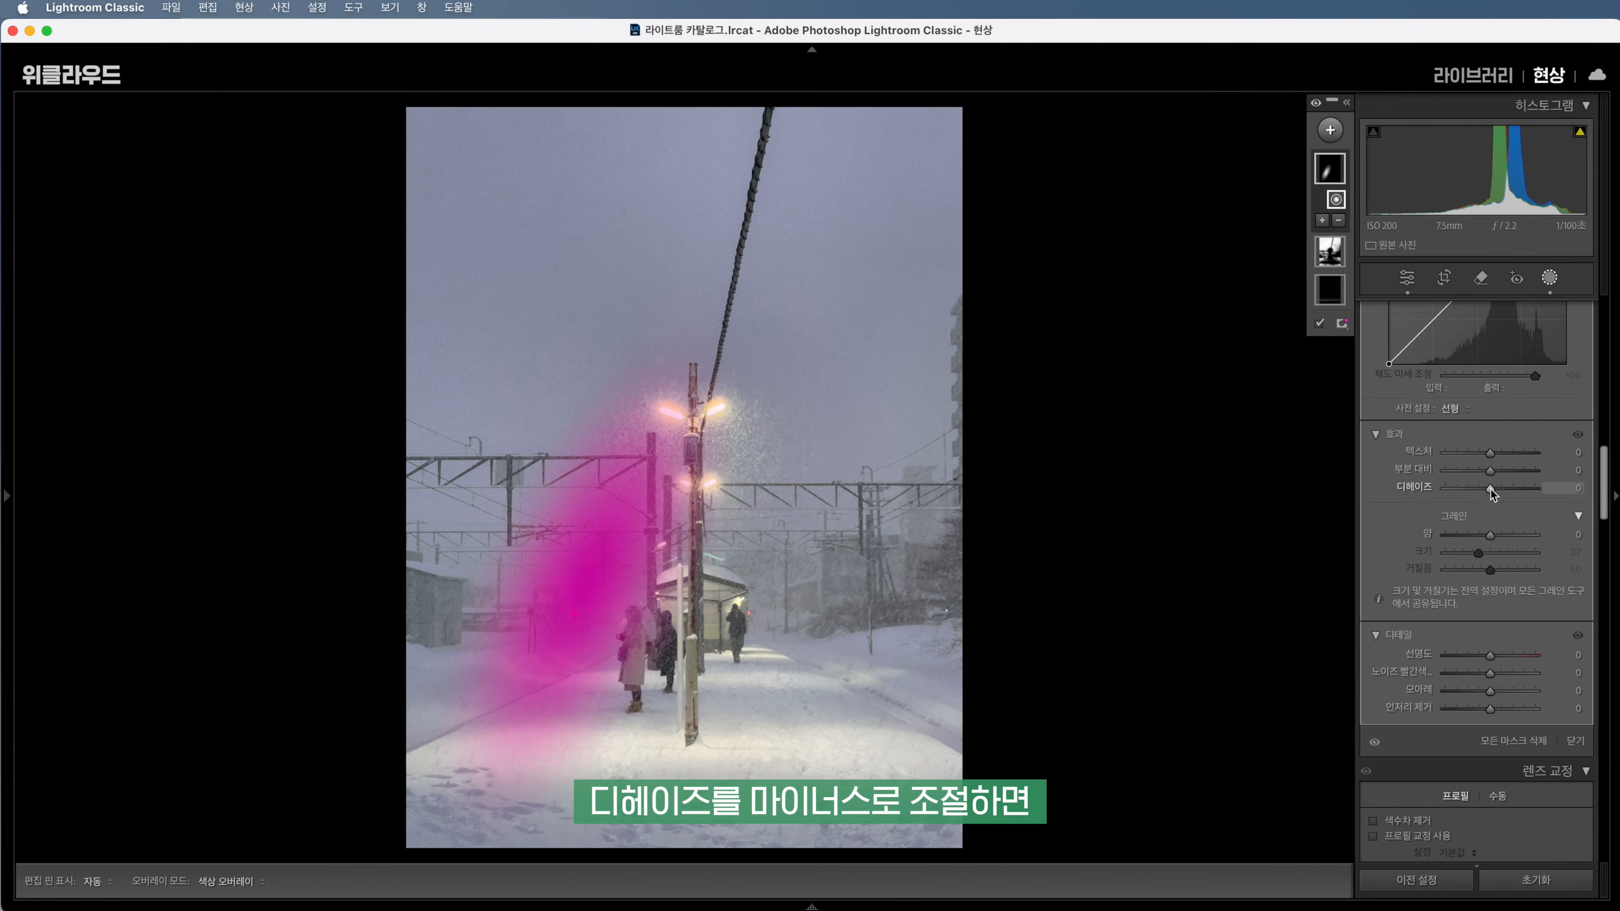
# Brighten the radial mask like lamp light by lowering its Dehaze to -42 and fine-tuning it to -43
pyautogui.moveTo(1491, 493); pyautogui.dragTo(1473, 491)
pyautogui.moveTo(606, 614)
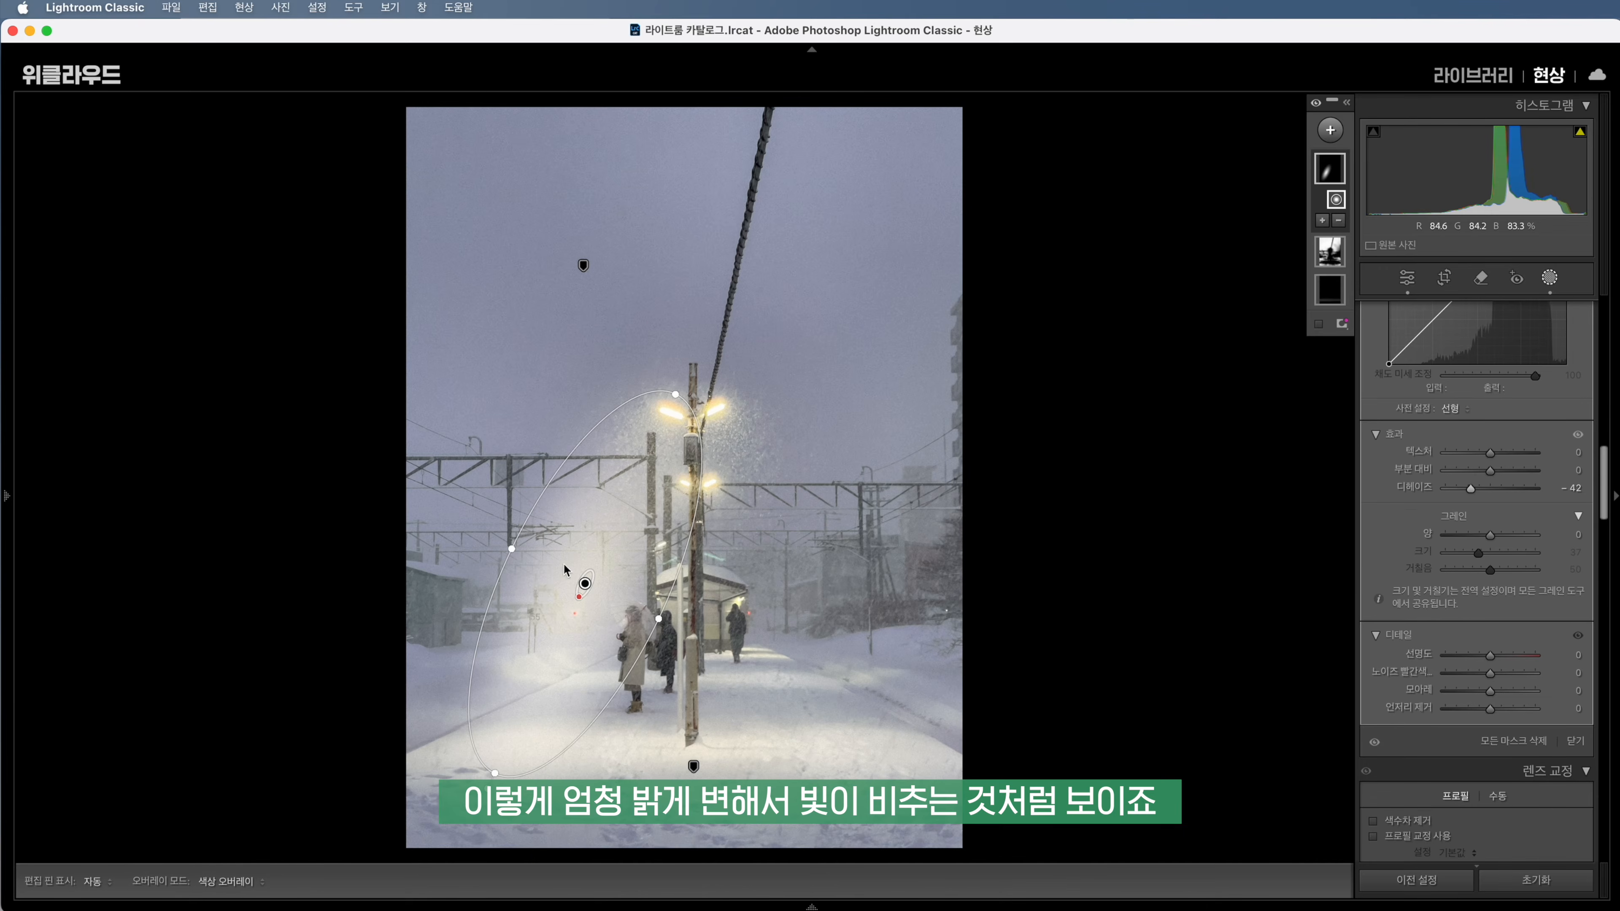
pyautogui.moveTo(1473, 491)
pyautogui.mouseDown()
pyautogui.moveTo(1489, 491)
pyautogui.moveTo(1472, 491)
pyautogui.mouseUp()
# Duplicate the radial gradient and place copies at the centre and on the right side beneath the street lamp
pyautogui.click(587, 585)
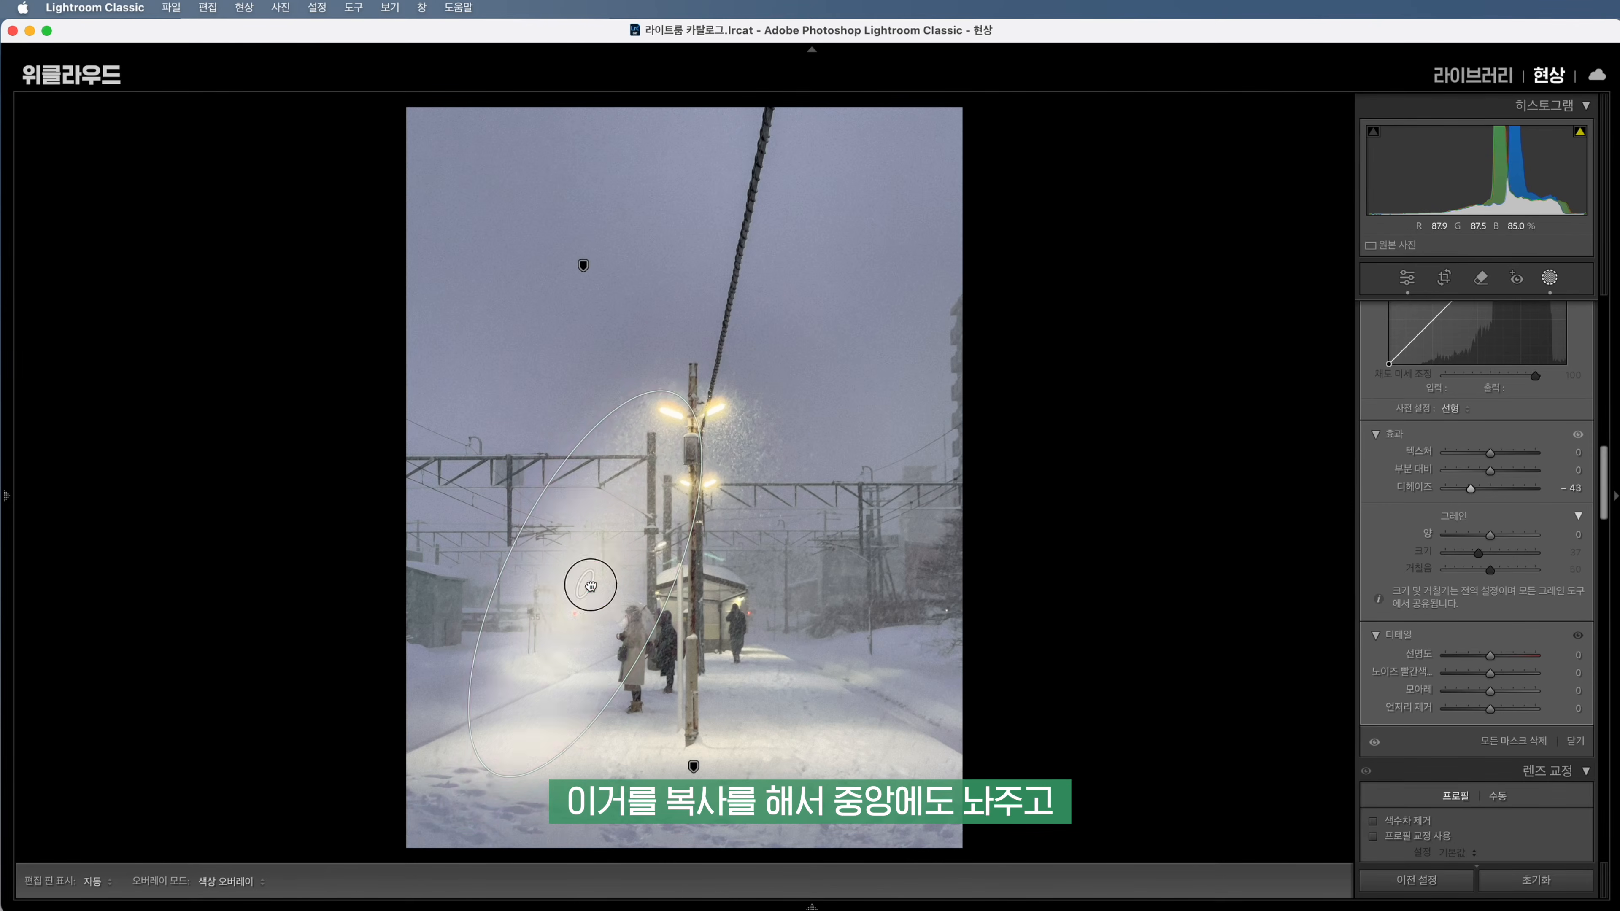
pyautogui.press('super+c')
pyautogui.press('super+v')
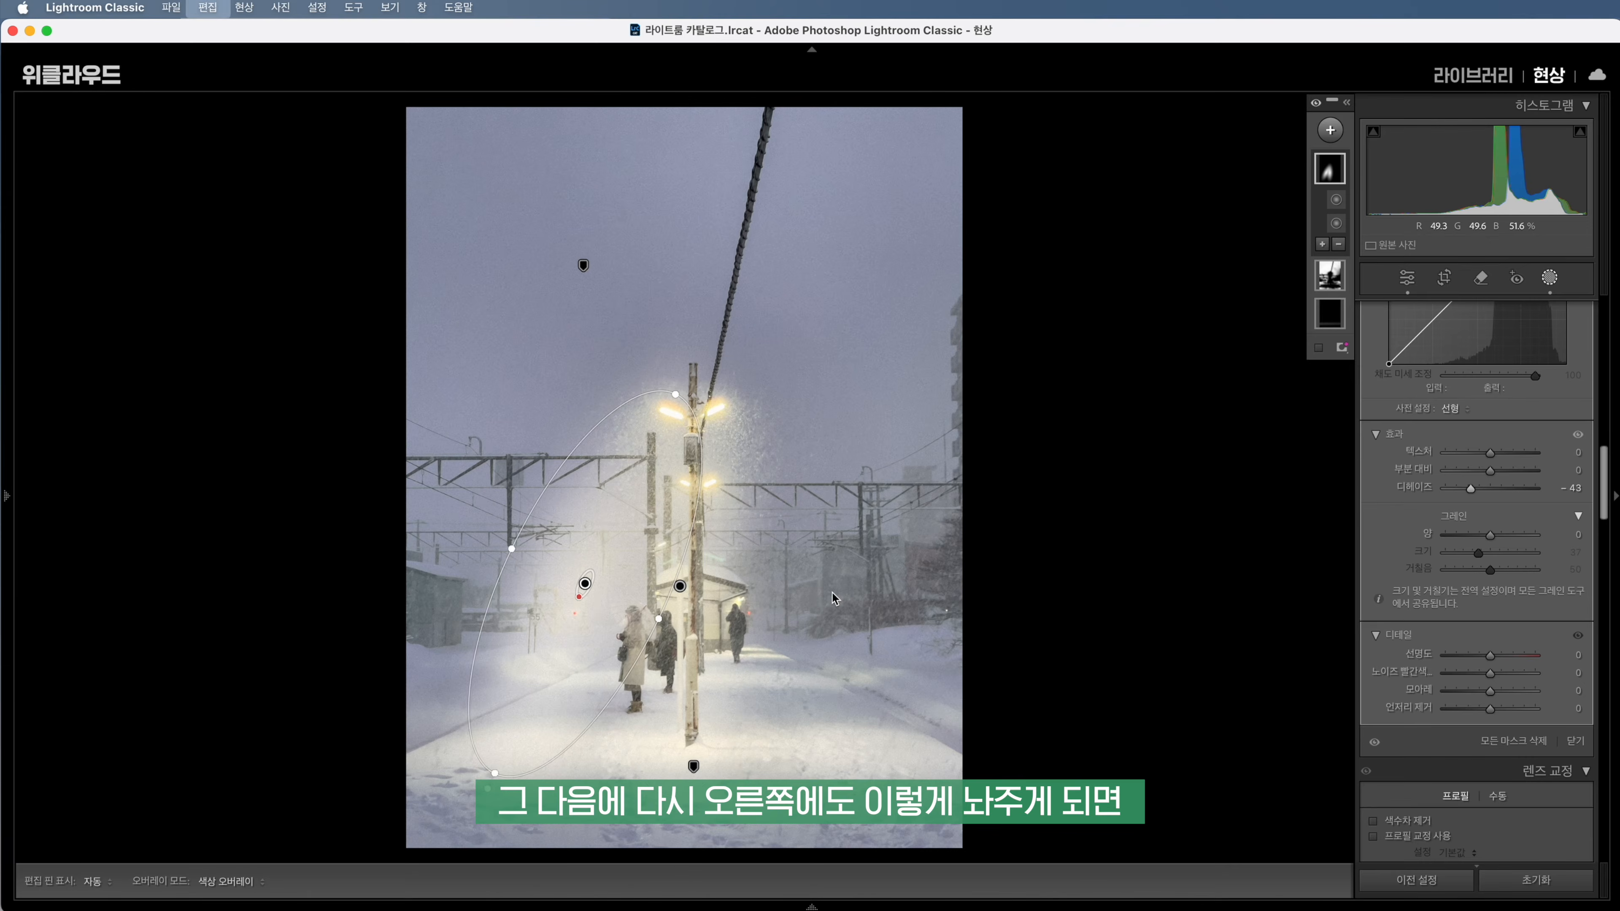
pyautogui.moveTo(832, 596); pyautogui.dragTo(819, 549)
pyautogui.moveTo(680, 585); pyautogui.dragTo(766, 571)
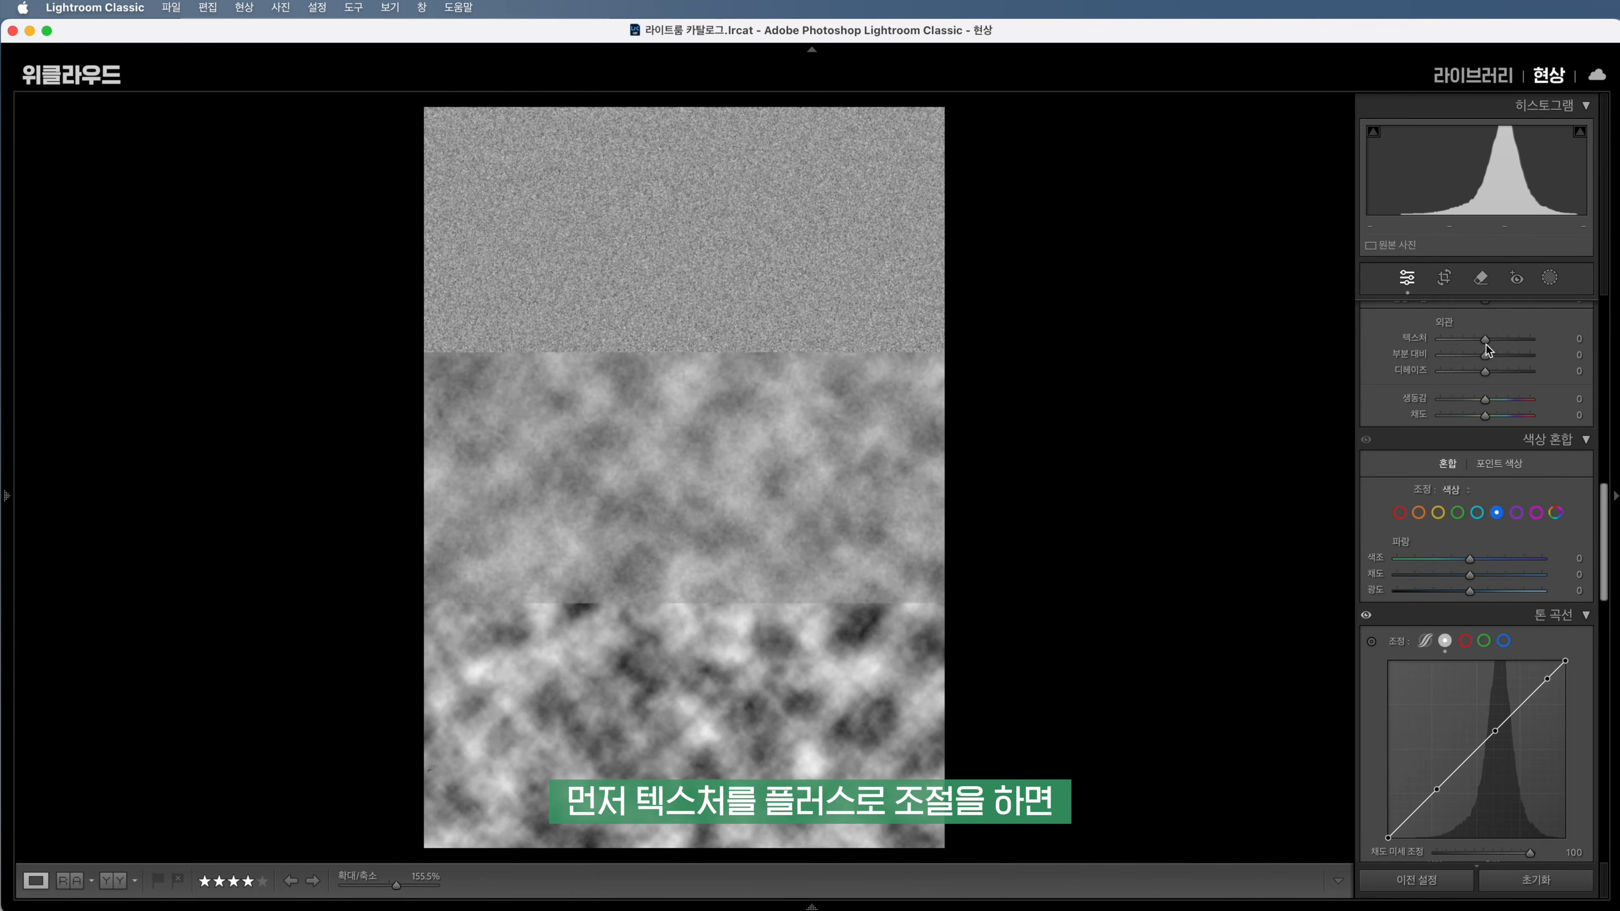
# Try Texture at +100 and Clarity at +100 separately on the noise image, resetting each to 0
pyautogui.moveTo(1486, 341); pyautogui.dragTo(1530, 340)
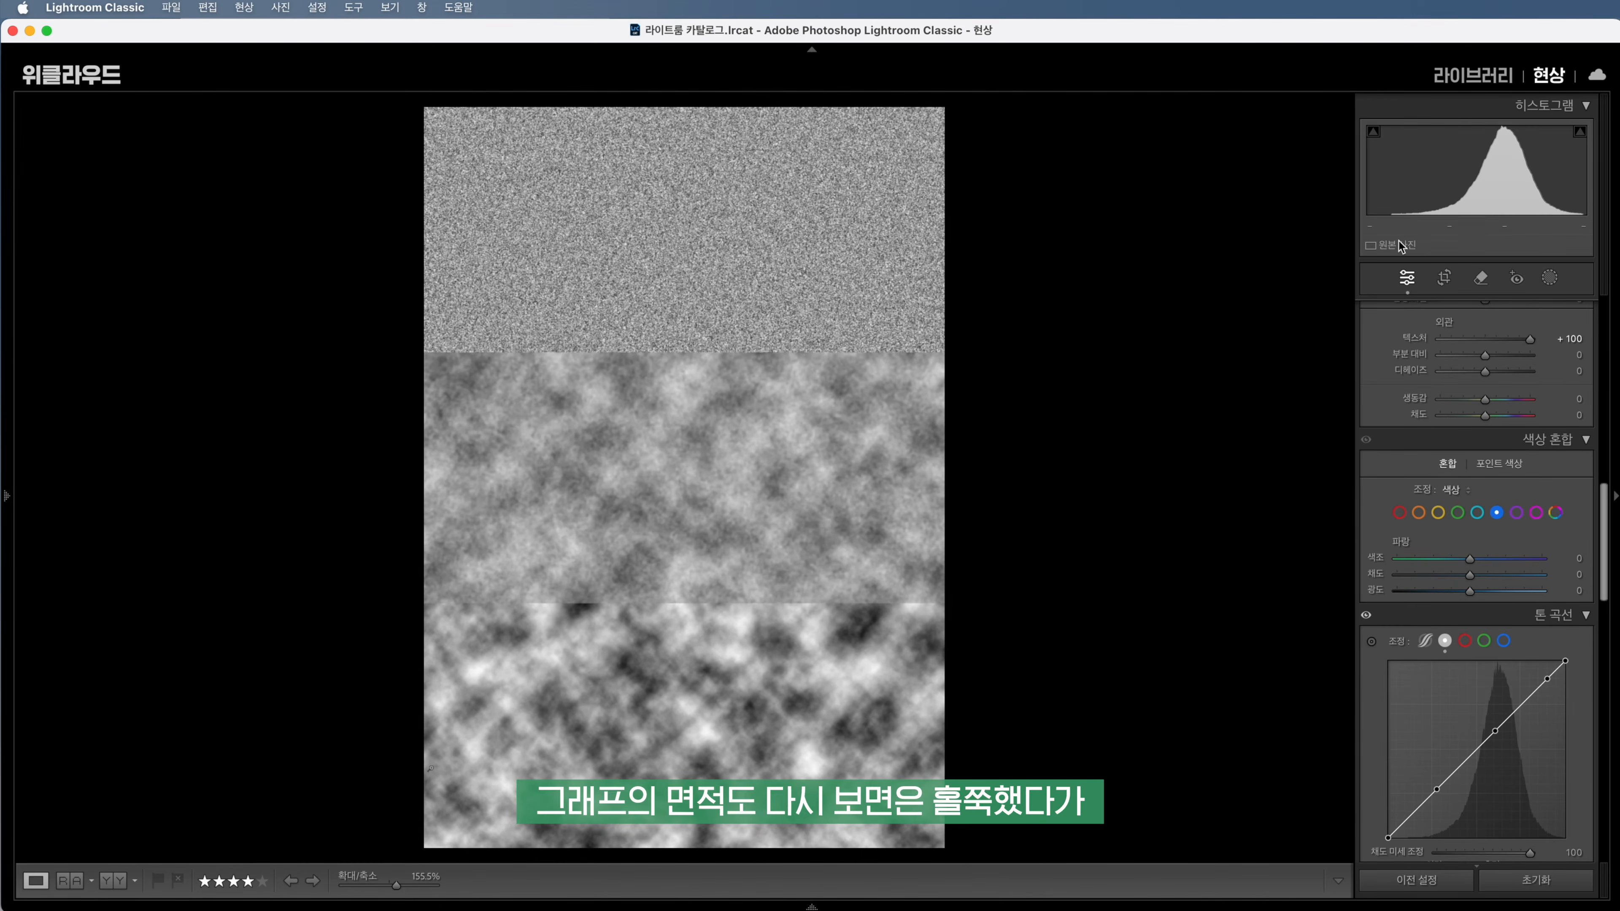
pyautogui.moveTo(1530, 341)
pyautogui.mouseDown()
pyautogui.moveTo(1481, 341)
pyautogui.moveTo(1538, 345)
pyautogui.mouseUp()
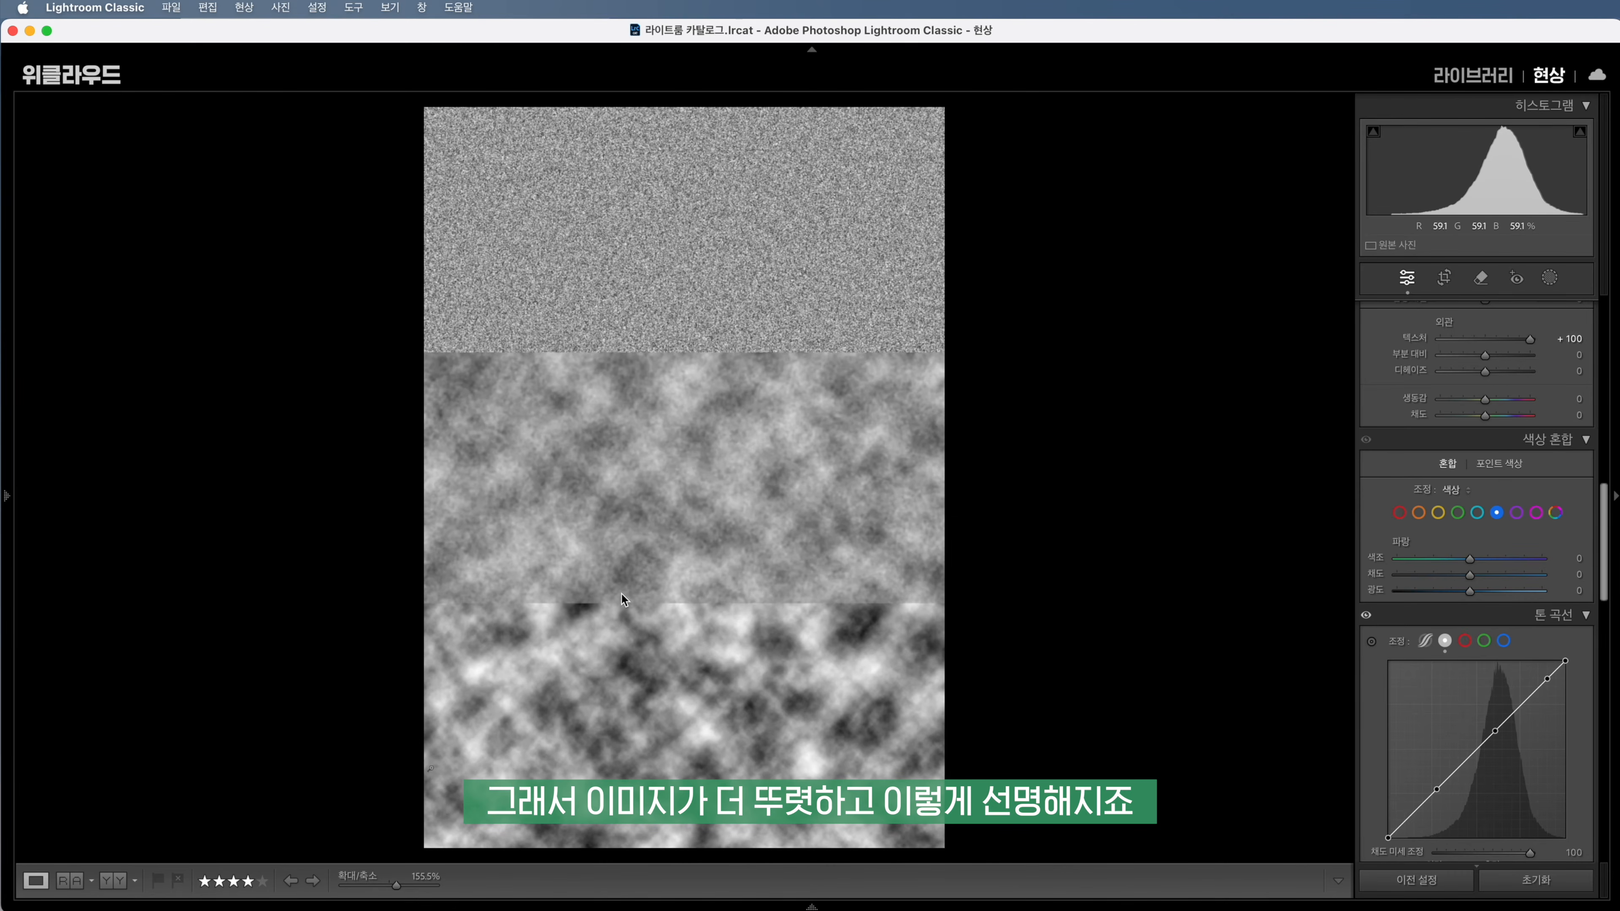
pyautogui.moveTo(1529, 338)
pyautogui.mouseDown()
pyautogui.moveTo(1484, 357)
pyautogui.moveTo(1525, 353)
pyautogui.mouseUp()
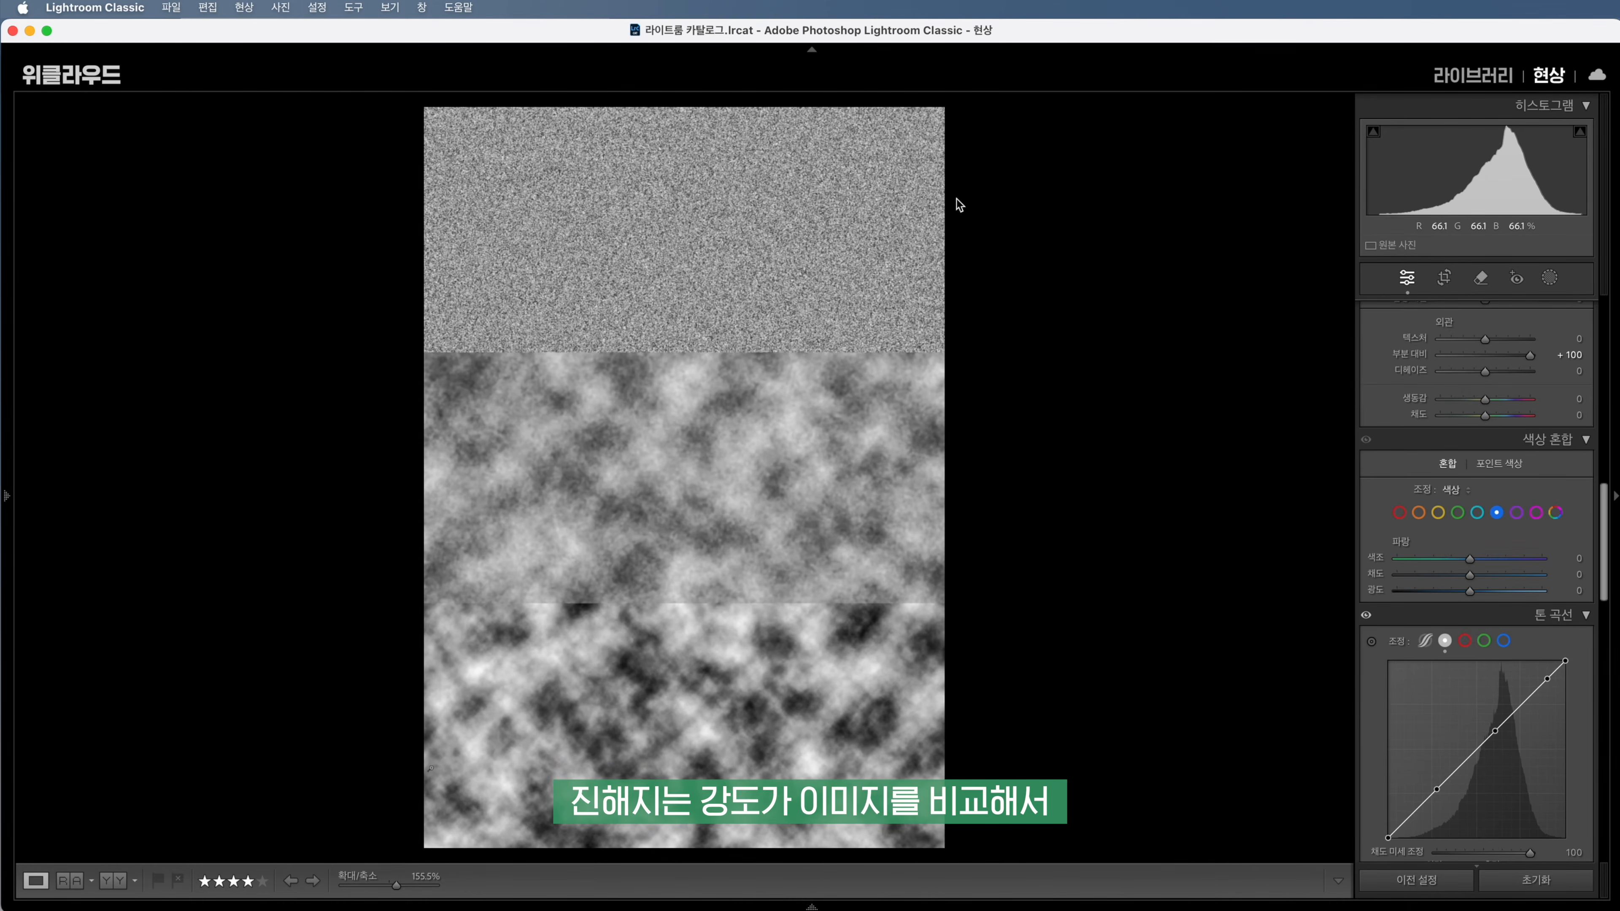
pyautogui.doubleClick(1530, 356)
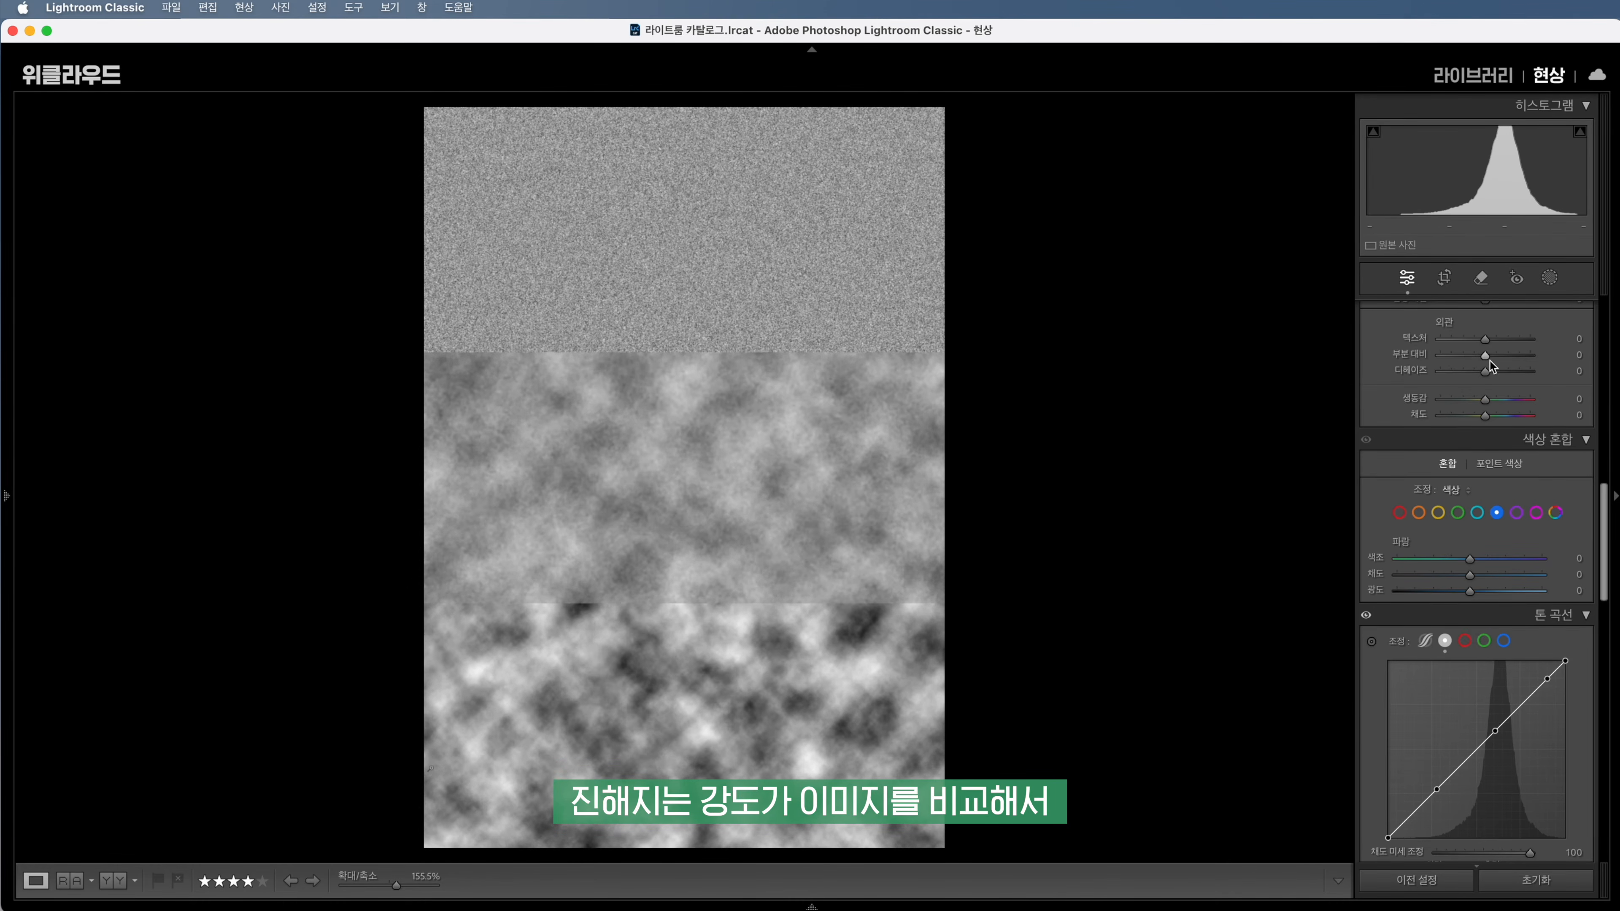
# Compare the two effects again by setting Texture to +100, resetting it to 0, and setting Clarity to +100
pyautogui.moveTo(1486, 357); pyautogui.dragTo(1527, 354)
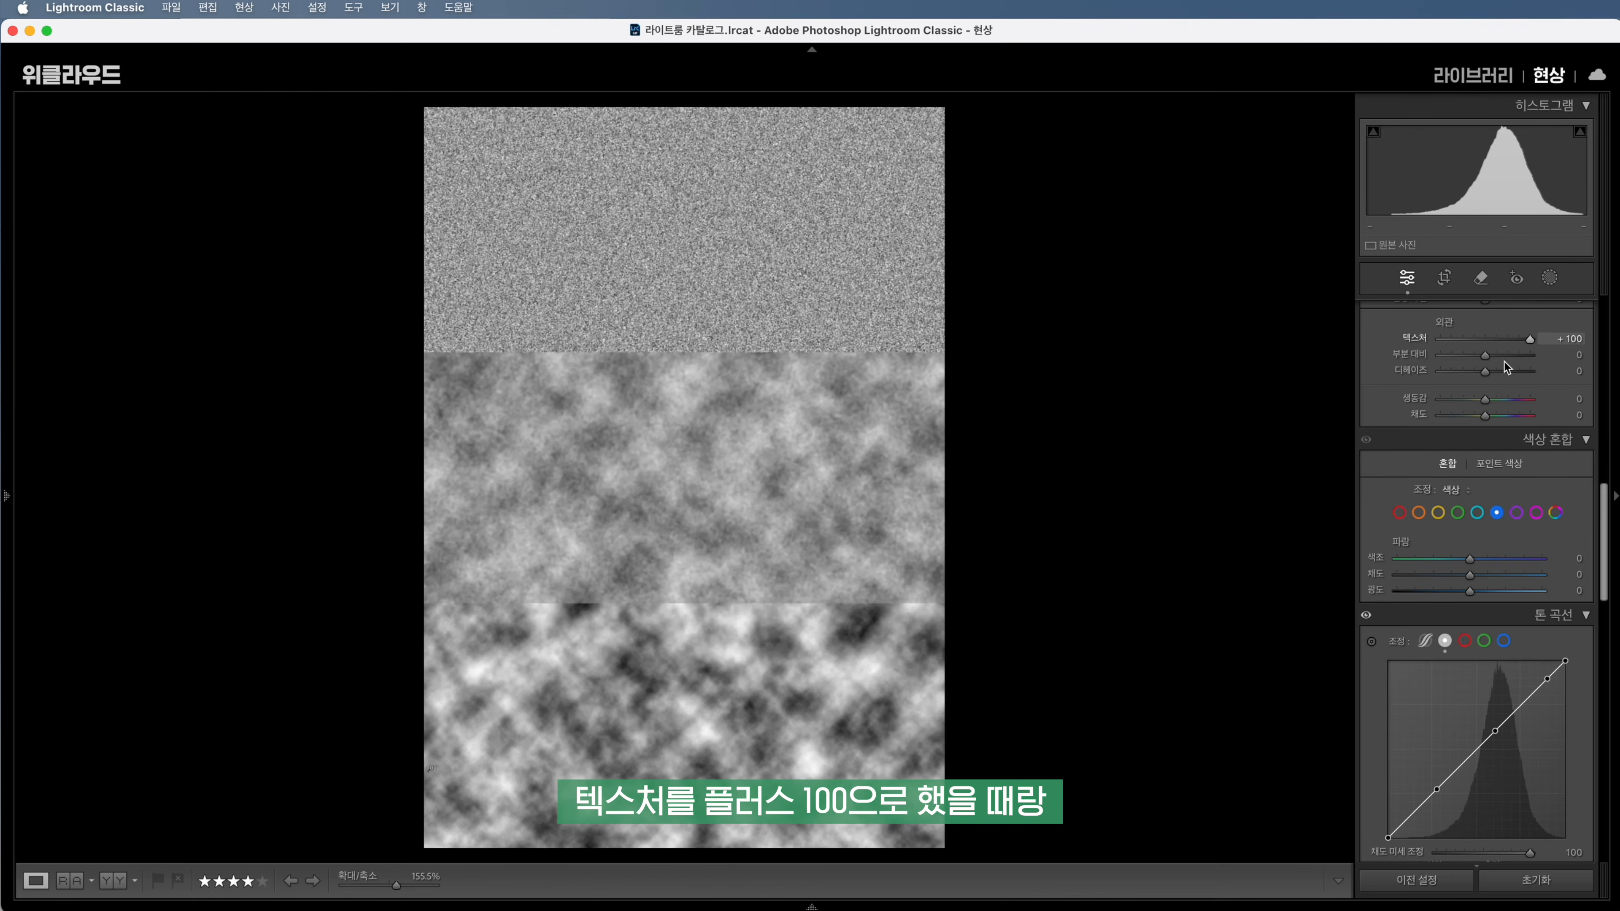
pyautogui.doubleClick(1530, 340)
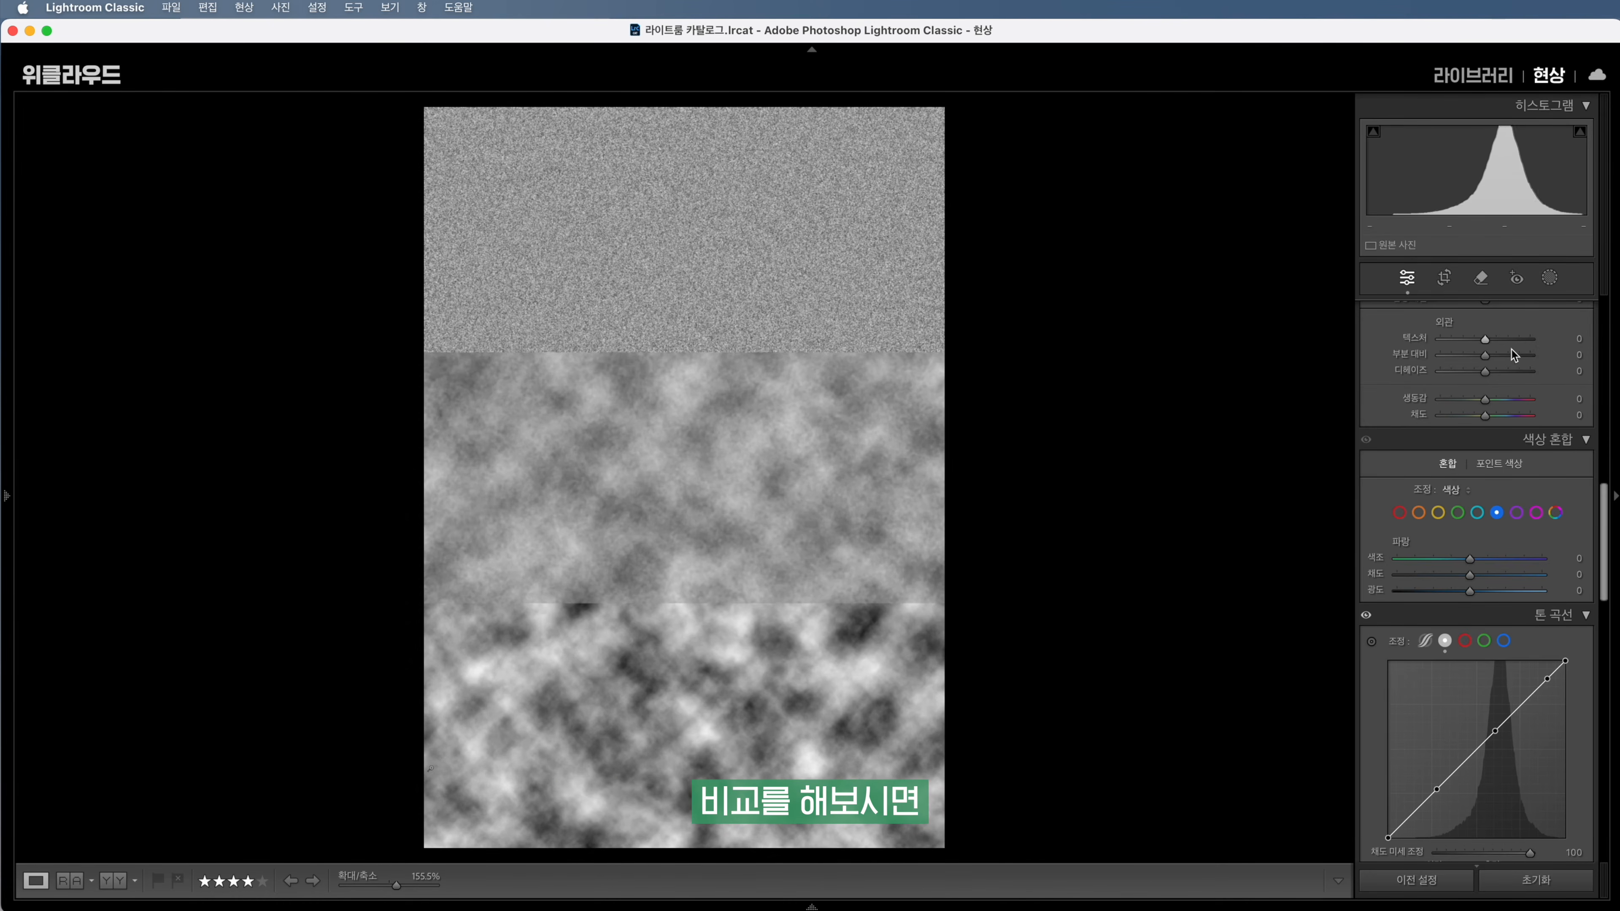
pyautogui.moveTo(1486, 355); pyautogui.dragTo(1534, 356)
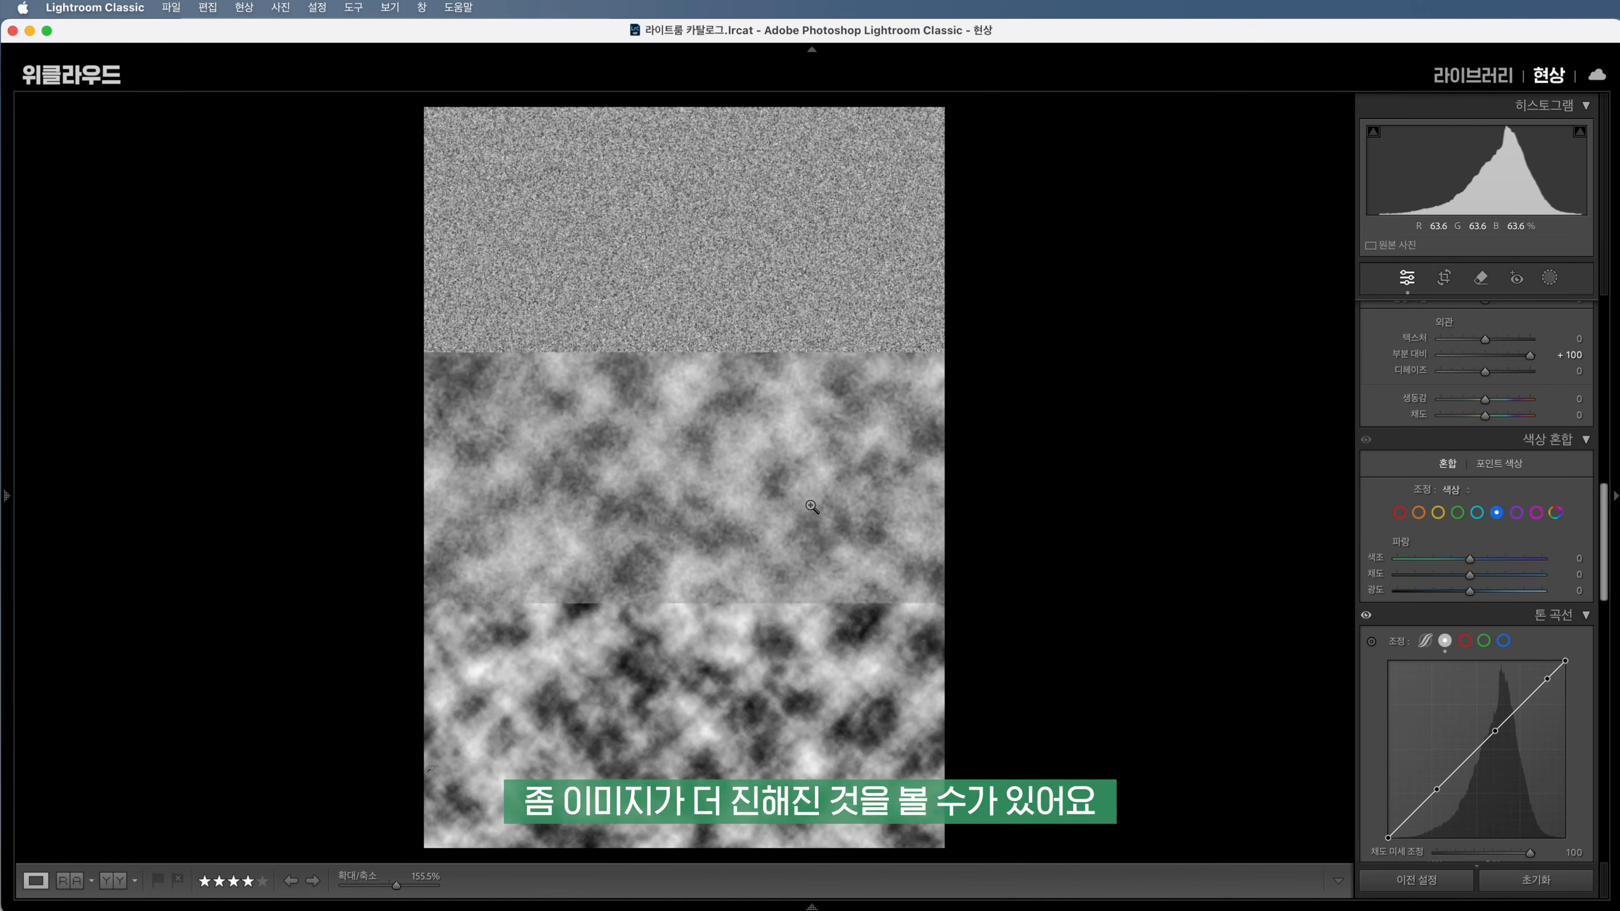
# Create an object mask over the Chupa Chups can in the balloon photo and strengthen the masked can's detail
pyautogui.press('super+Tab')
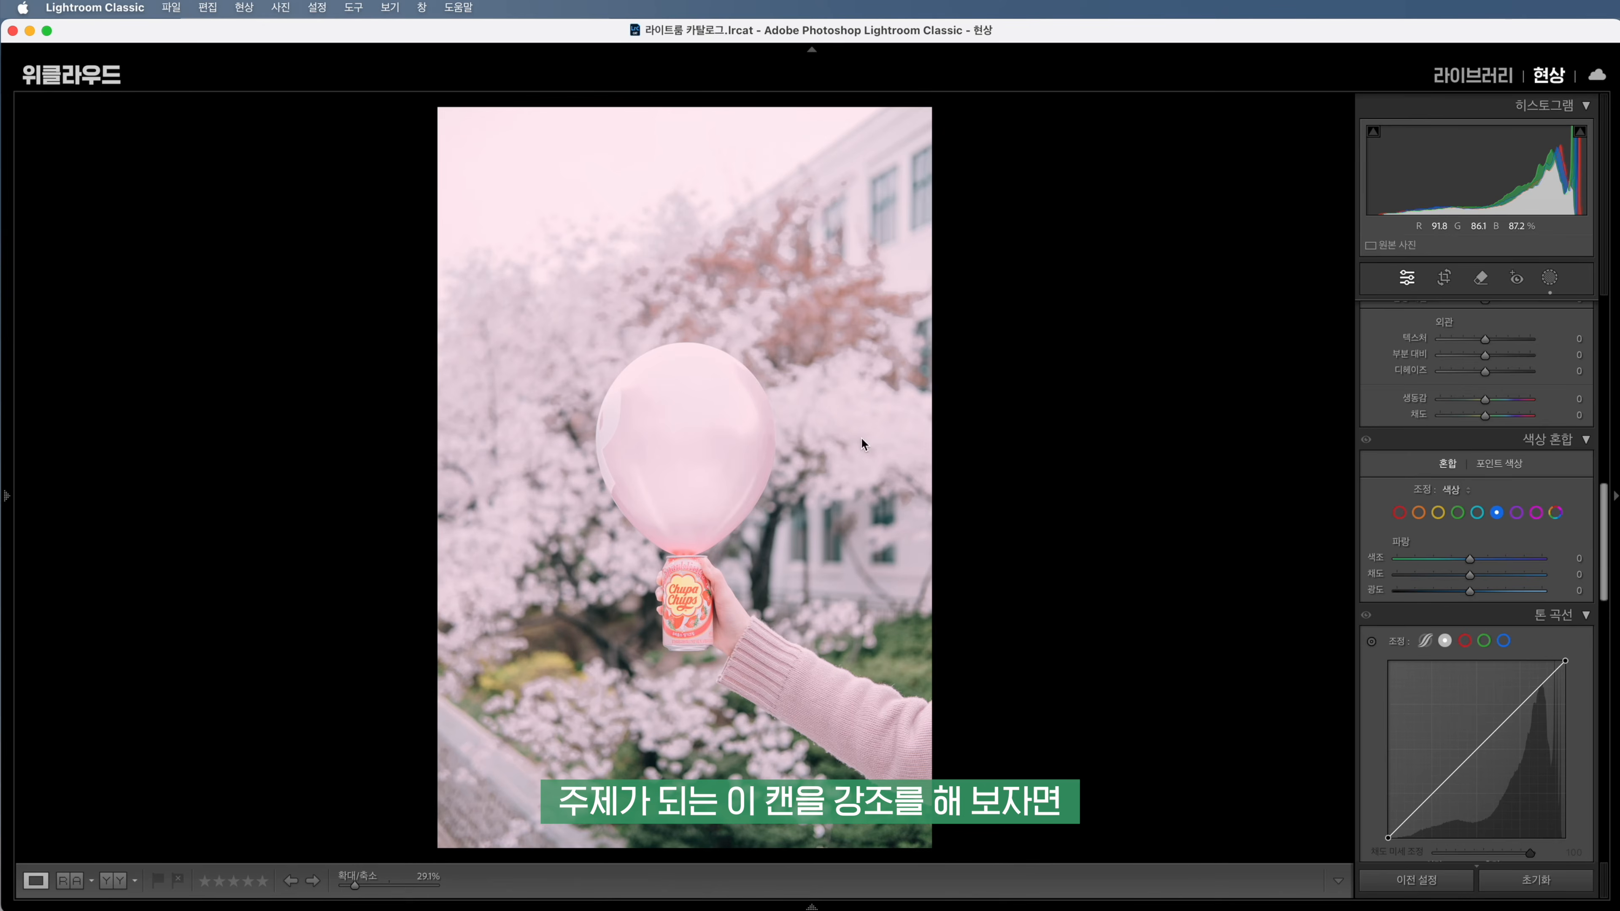
pyautogui.click(1549, 279)
pyautogui.click(1406, 443)
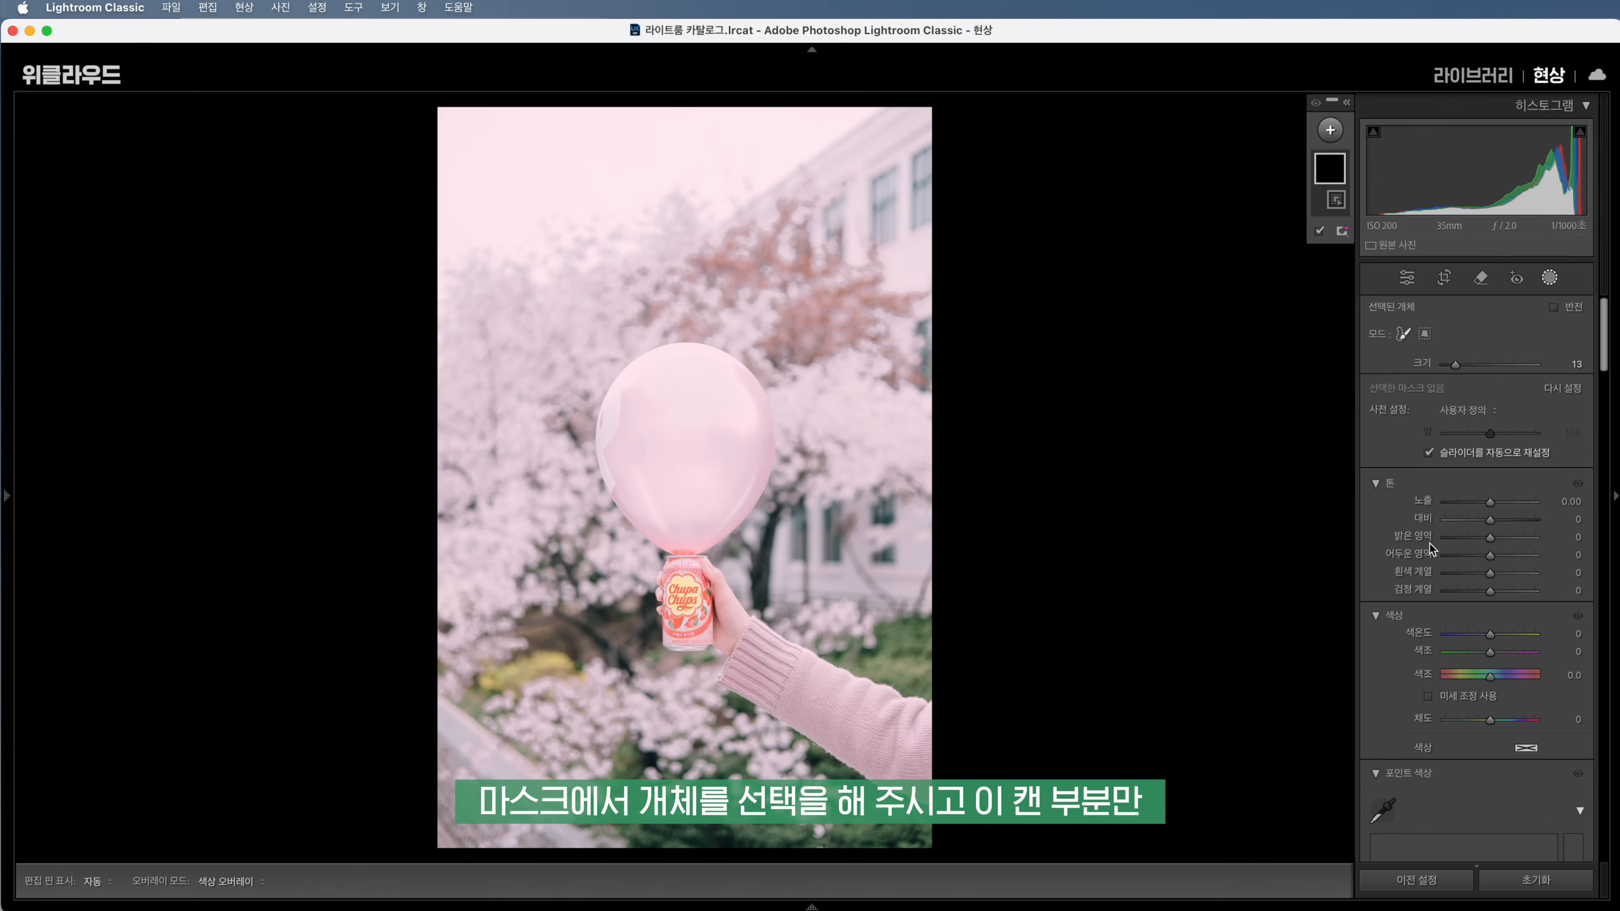
pyautogui.moveTo(686, 595)
pyautogui.mouseDown()
pyautogui.moveTo(679, 574)
pyautogui.moveTo(694, 631)
pyautogui.moveTo(677, 571)
pyautogui.mouseUp()
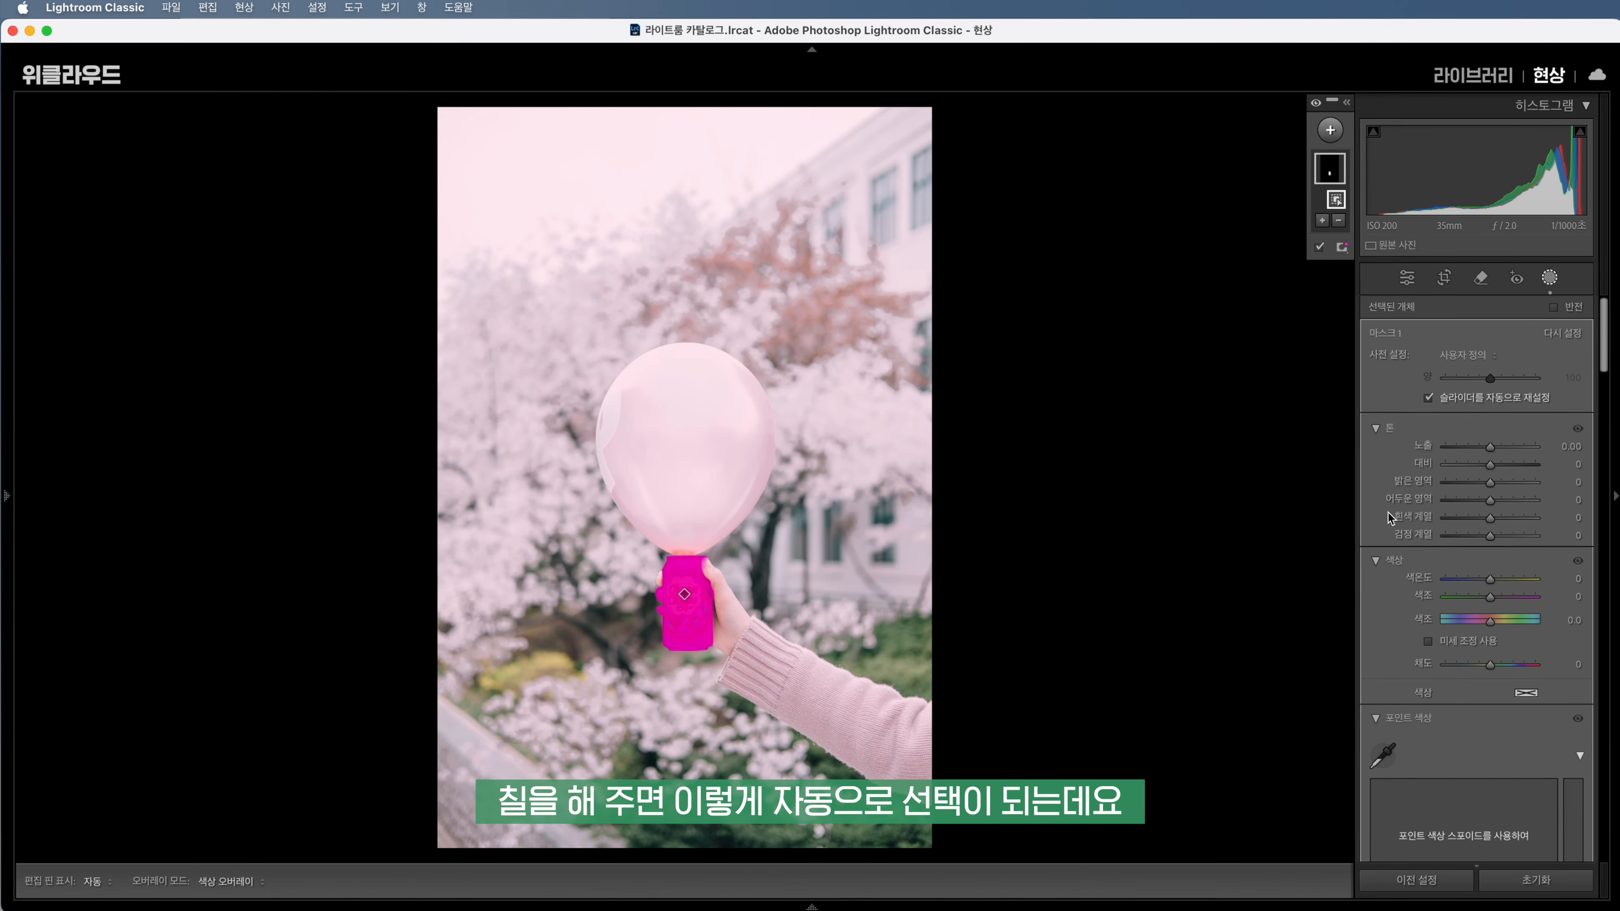
pyautogui.scroll(-10, 1475, 544)
pyautogui.moveTo(1489, 503); pyautogui.dragTo(1513, 521)
pyautogui.moveTo(1317, 109)
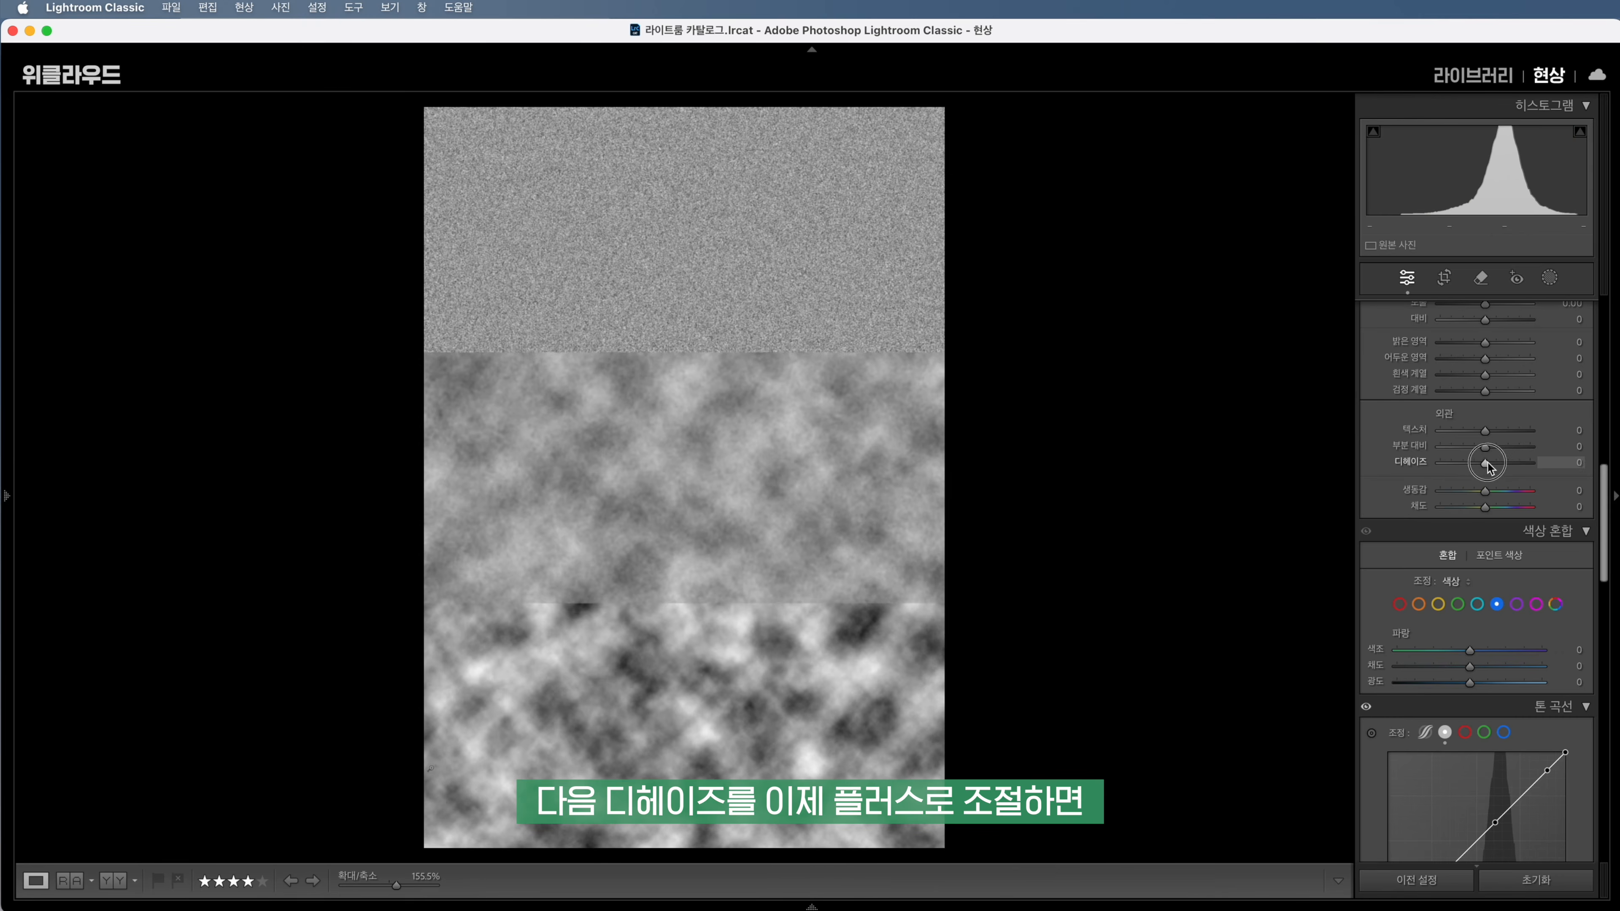
# Try Dehaze at +100 on the noise image and reset it to 0
pyautogui.moveTo(1485, 463); pyautogui.dragTo(1569, 463)
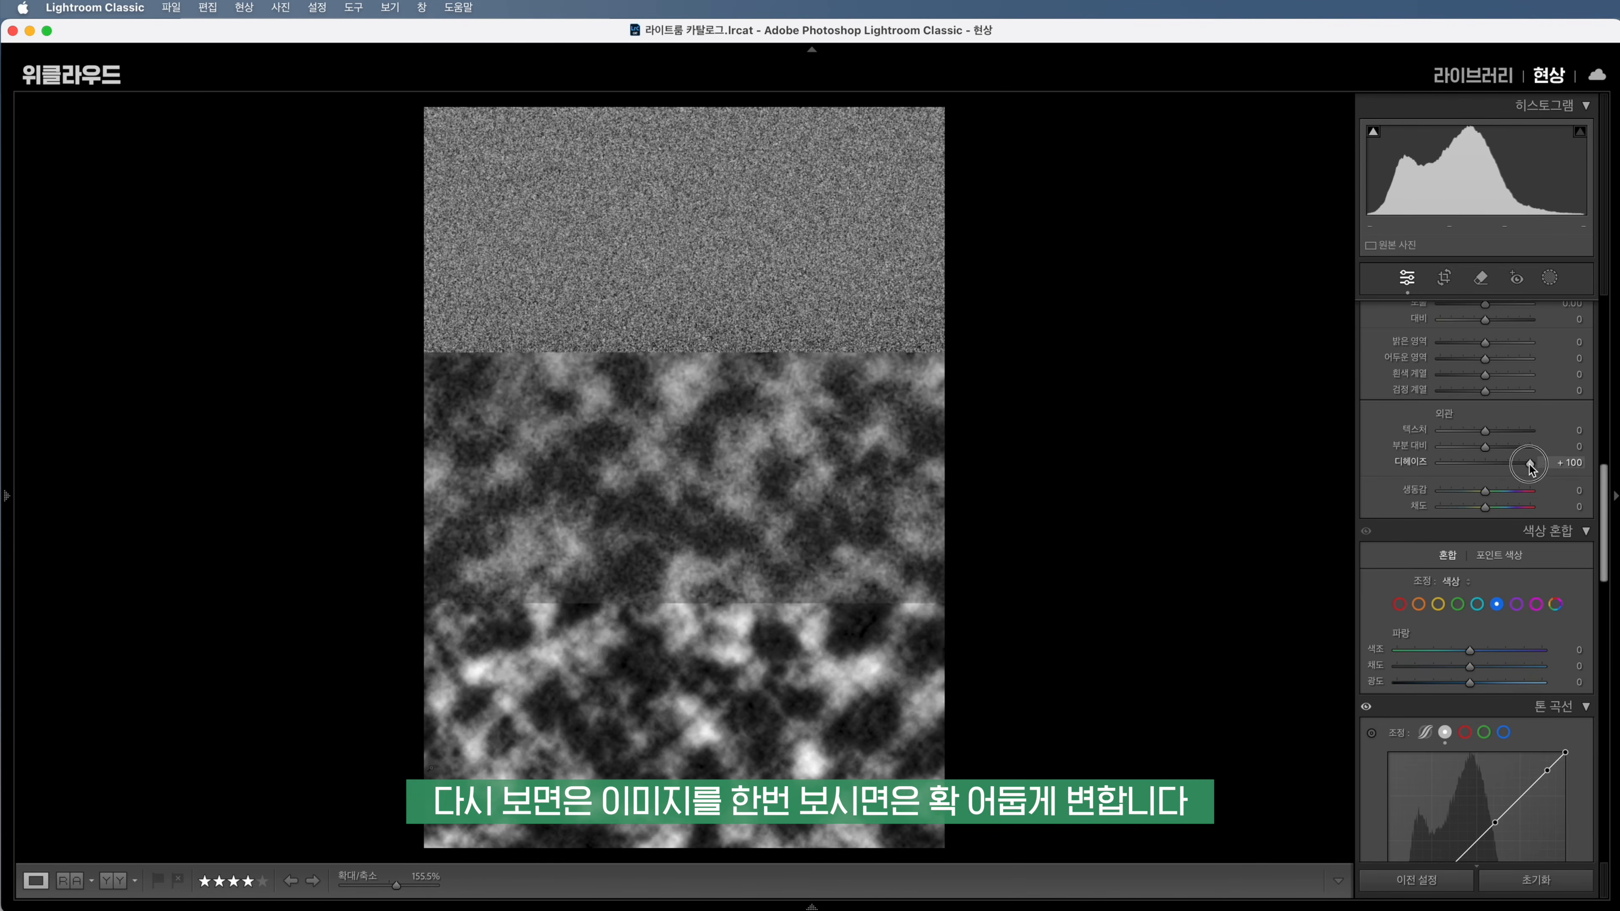
pyautogui.moveTo(1529, 463)
pyautogui.mouseDown()
pyautogui.moveTo(1483, 463)
pyautogui.moveTo(1534, 463)
pyautogui.mouseUp()
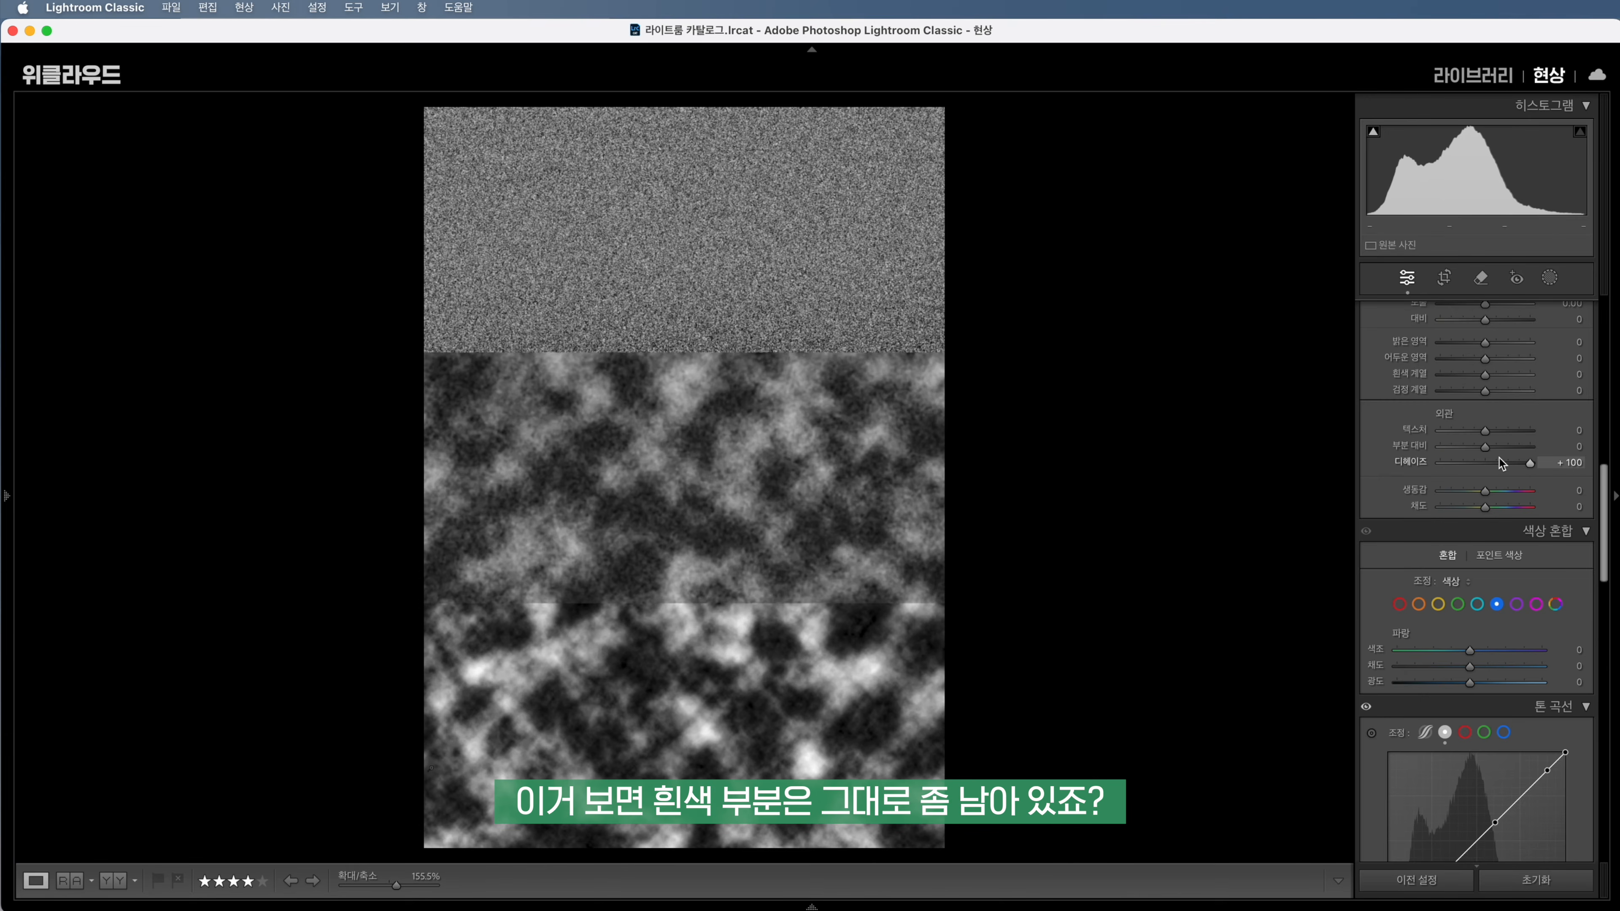
pyautogui.moveTo(1525, 463)
pyautogui.mouseDown()
pyautogui.moveTo(1488, 464)
pyautogui.moveTo(1530, 464)
pyautogui.mouseUp()
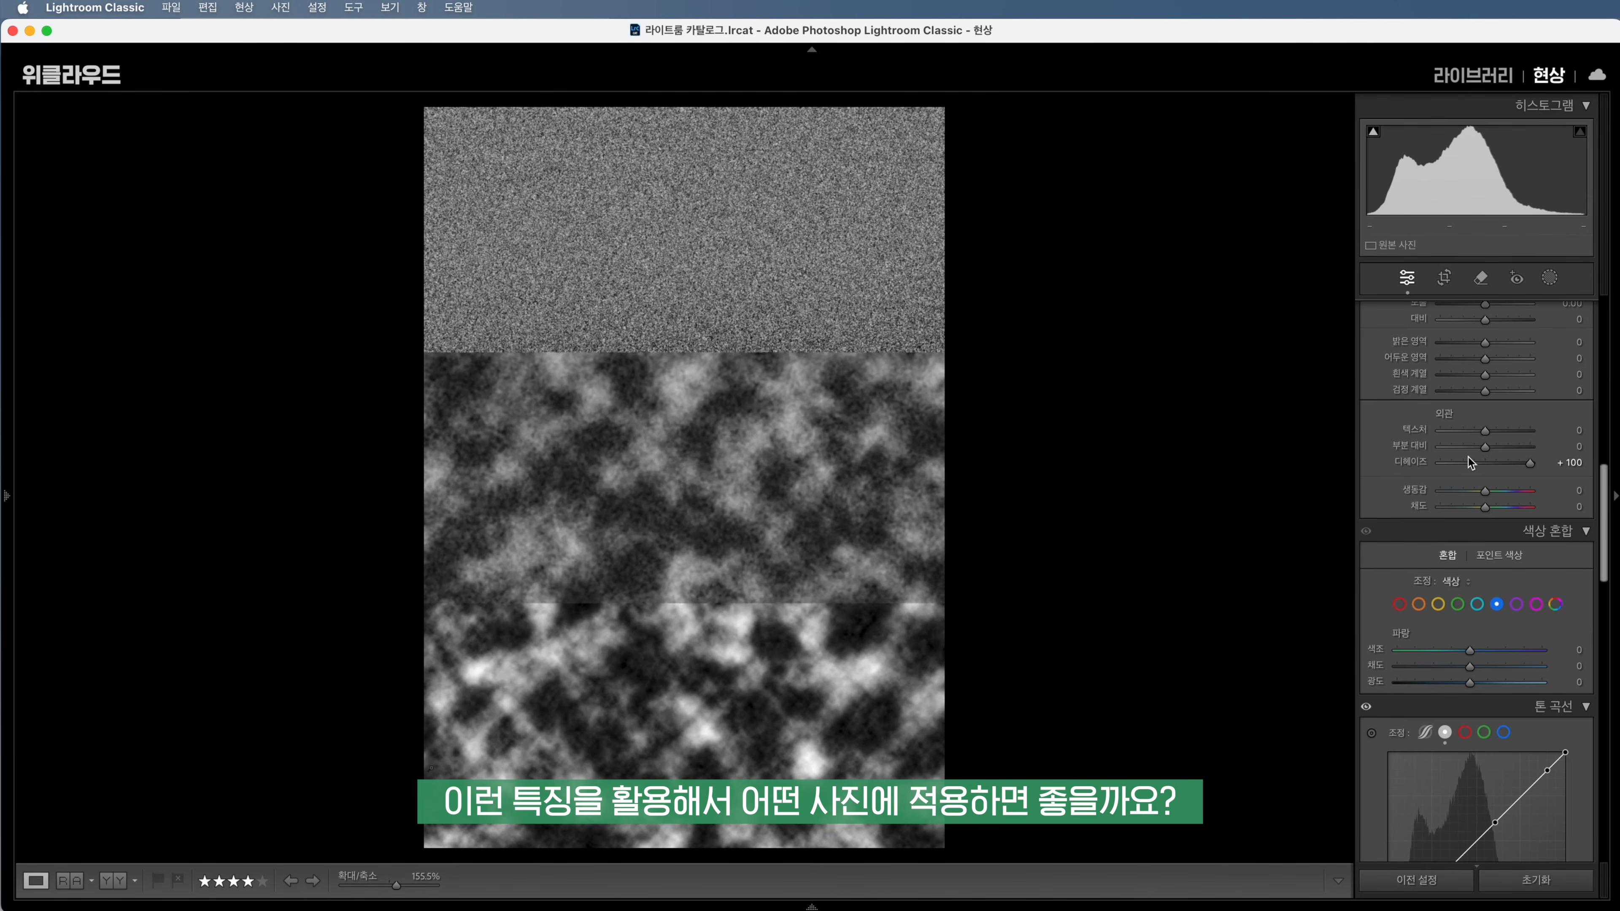
pyautogui.doubleClick(1531, 462)
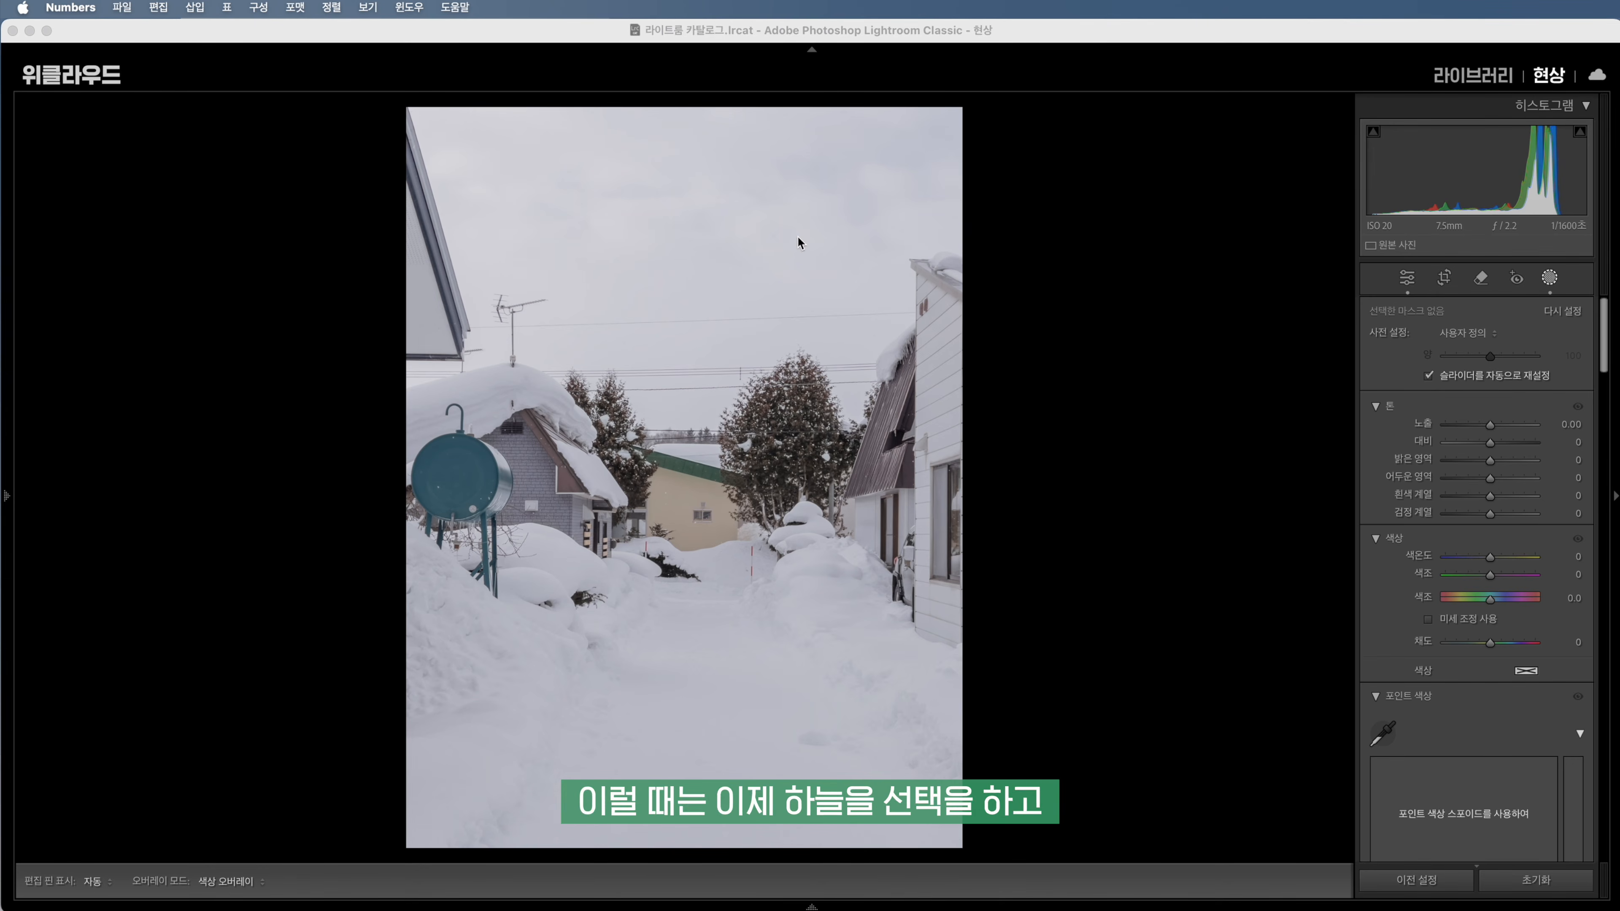
# Mask the sky in the snowy village photo and raise the mask's Dehaze to 43 and on to 59
pyautogui.click(1550, 281)
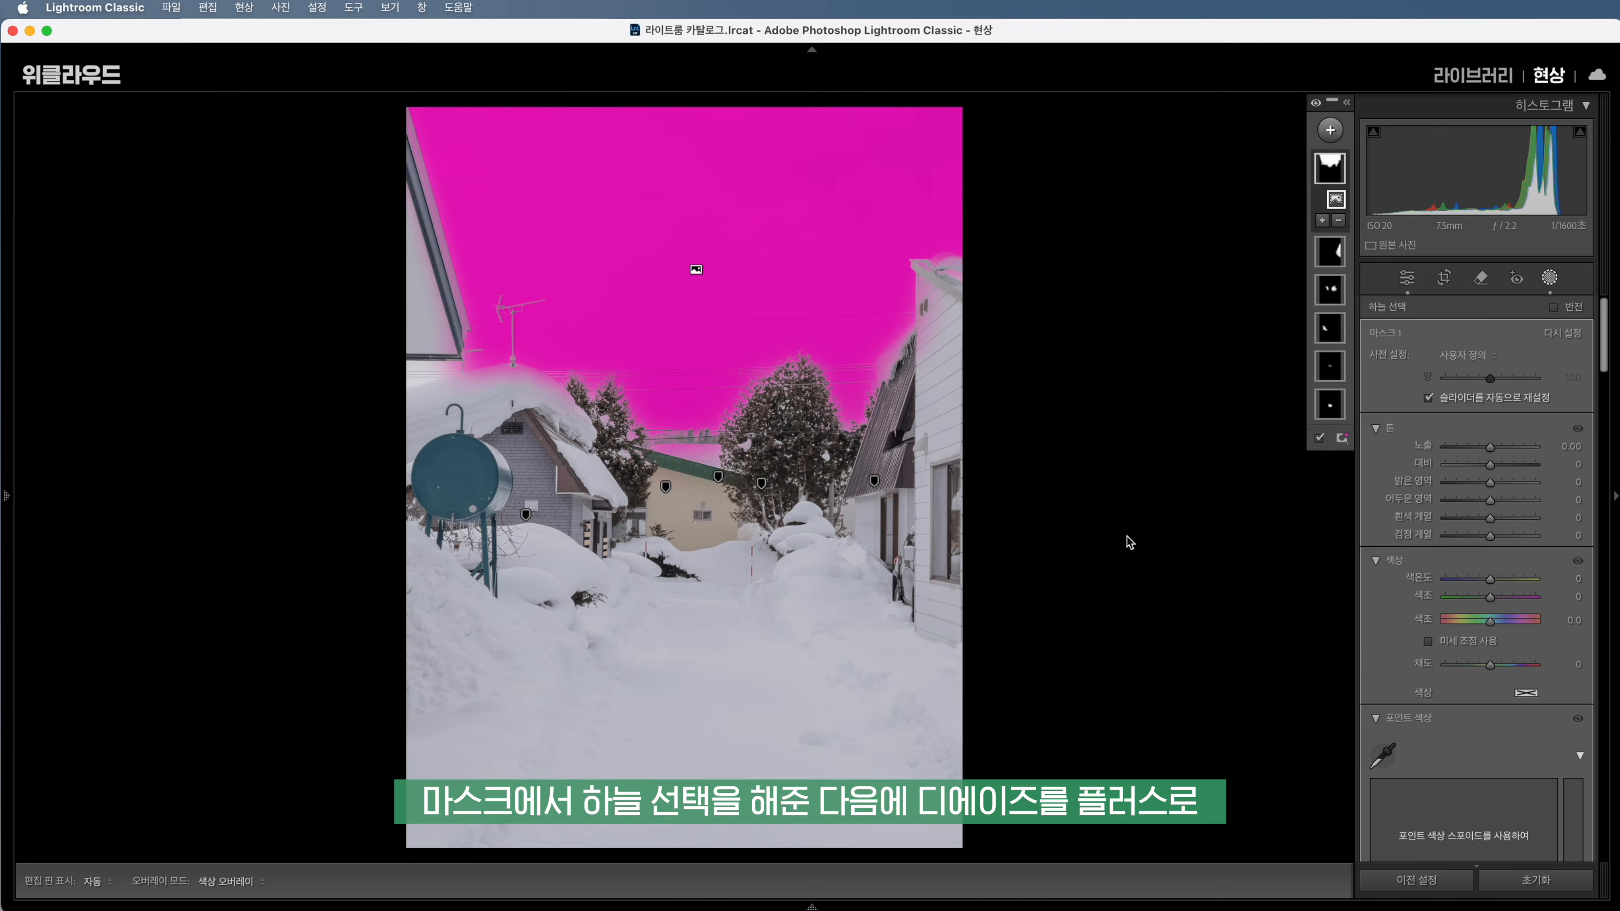
pyautogui.scroll(-10, 1492, 518)
pyautogui.moveTo(1492, 517); pyautogui.dragTo(1509, 514)
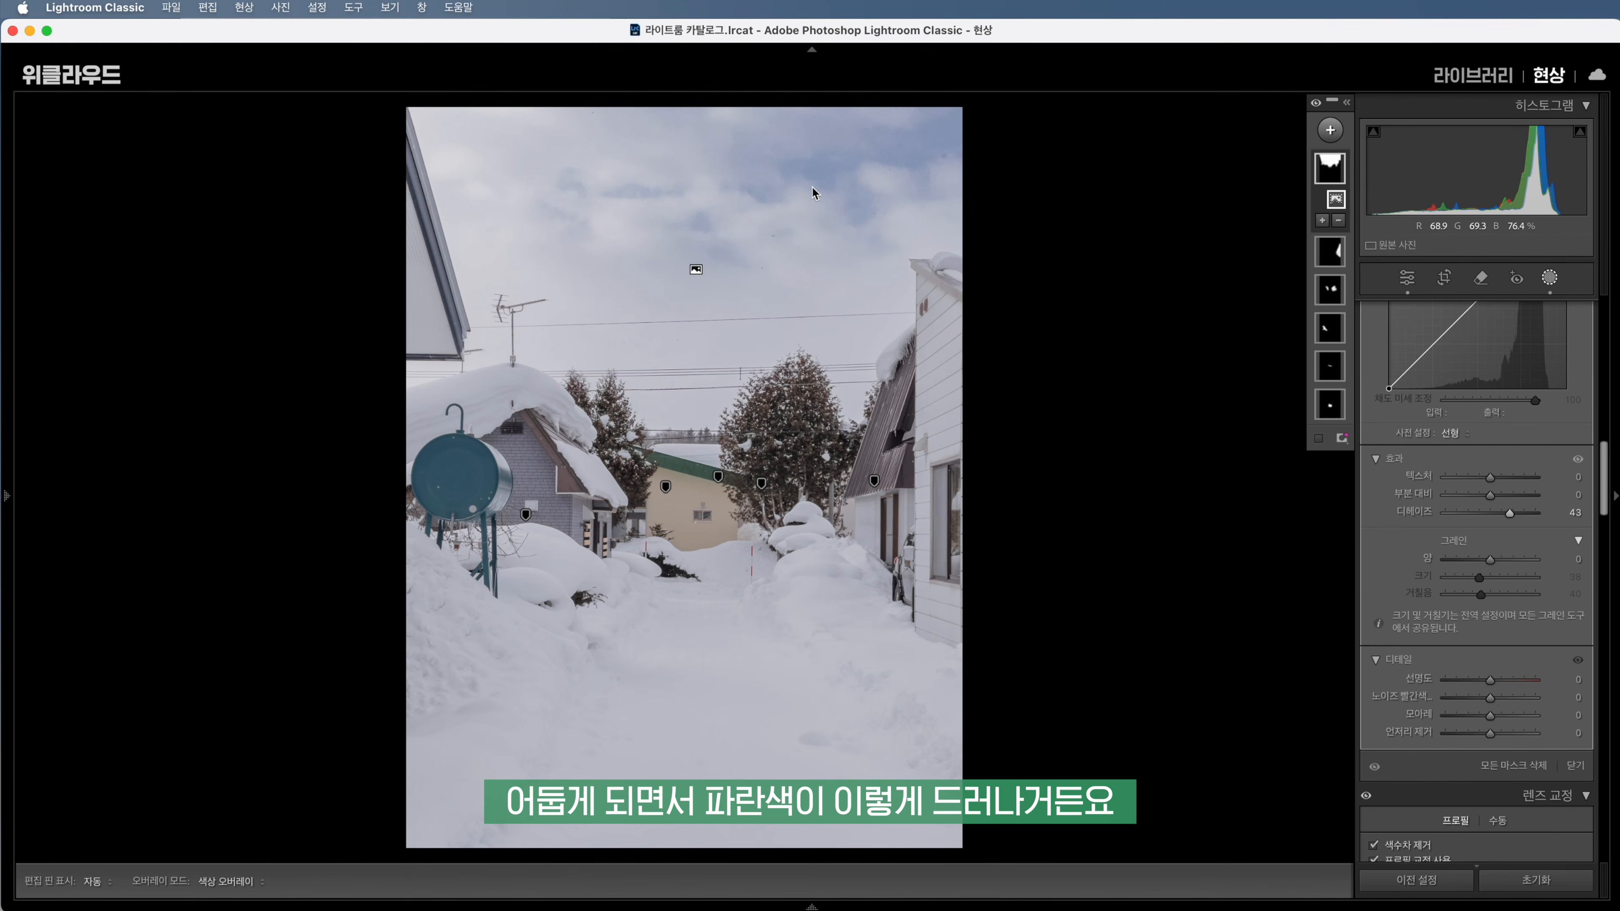
pyautogui.moveTo(1509, 514)
pyautogui.mouseDown()
pyautogui.moveTo(1536, 517)
pyautogui.moveTo(1516, 518)
pyautogui.mouseUp()
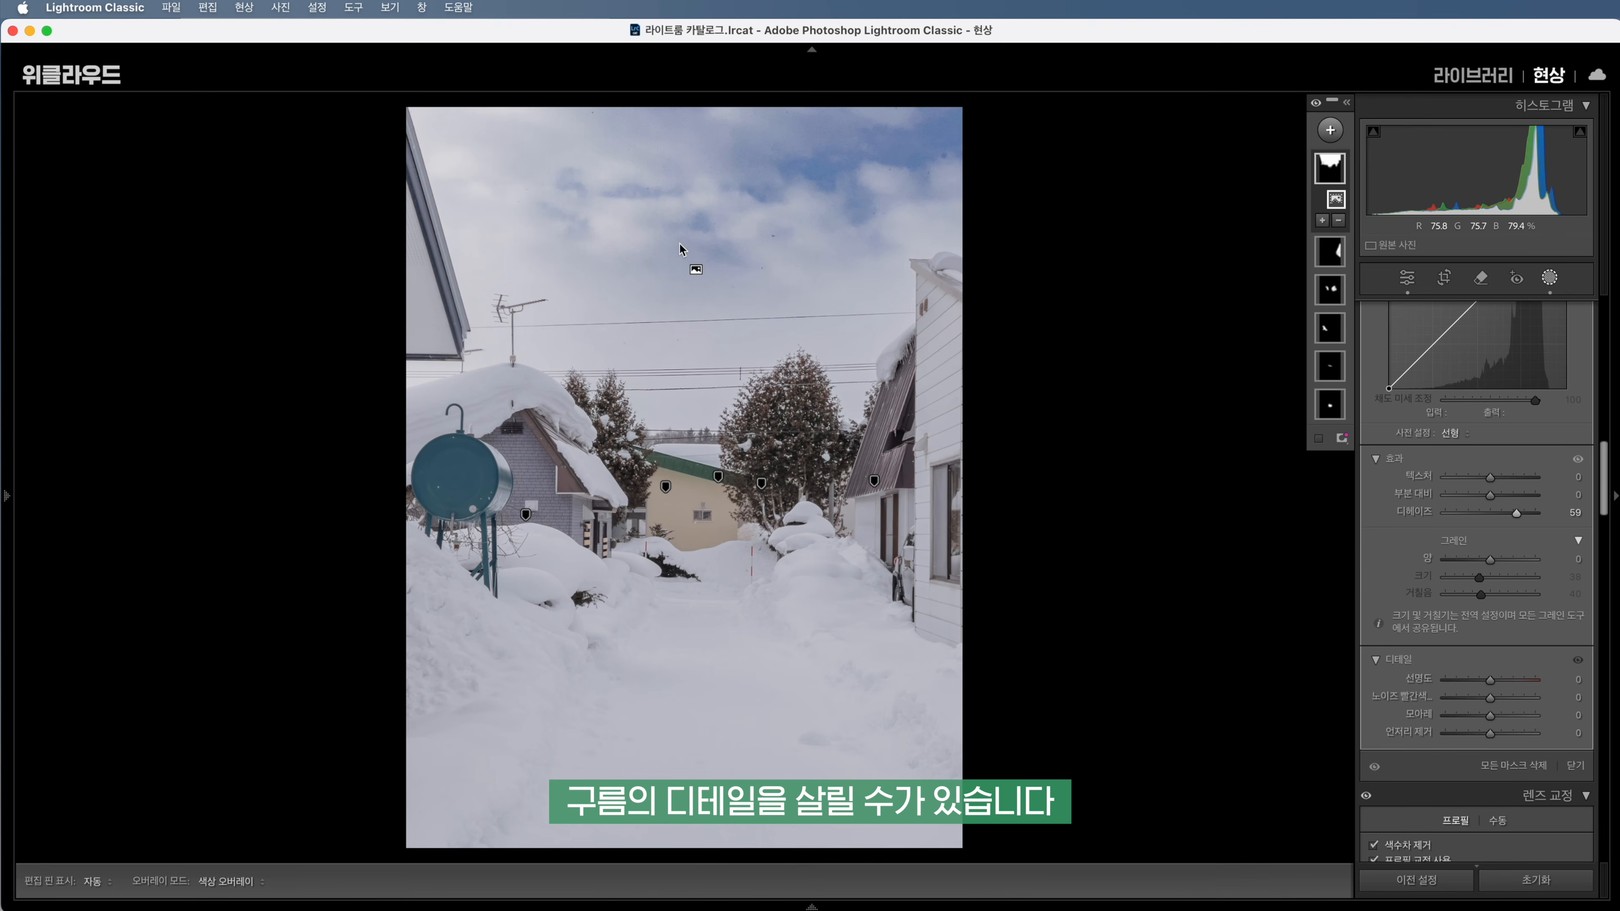